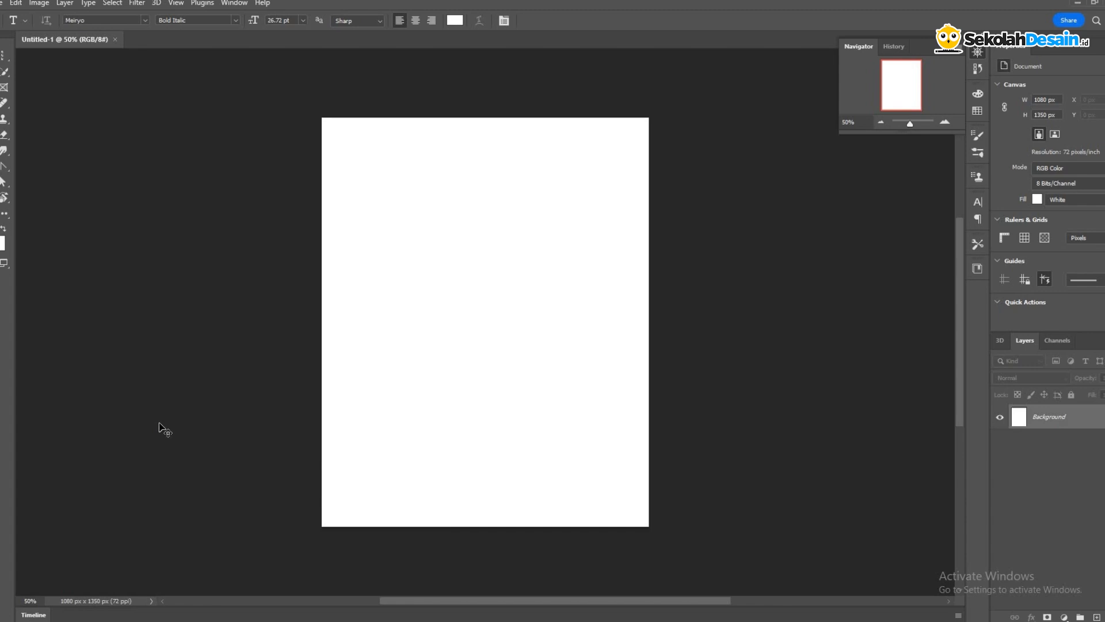
# - Open the worker portrait, solar panel, leaf and factory landscape images from the pshop 2812 folder
pyautogui.hotkey('ctrl', 'o')
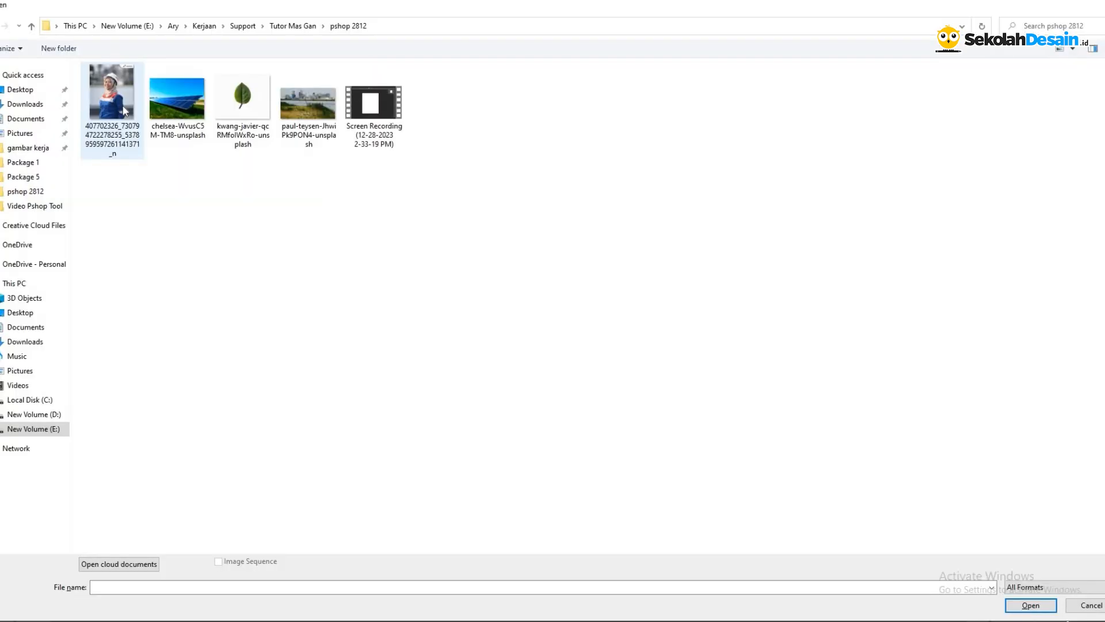
pyautogui.click(113, 110)
pyautogui.keyDown('ctrl'); pyautogui.click(177, 113); pyautogui.keyUp('ctrl')
pyautogui.keyDown('ctrl'); pyautogui.click(233, 117); pyautogui.keyUp('ctrl')
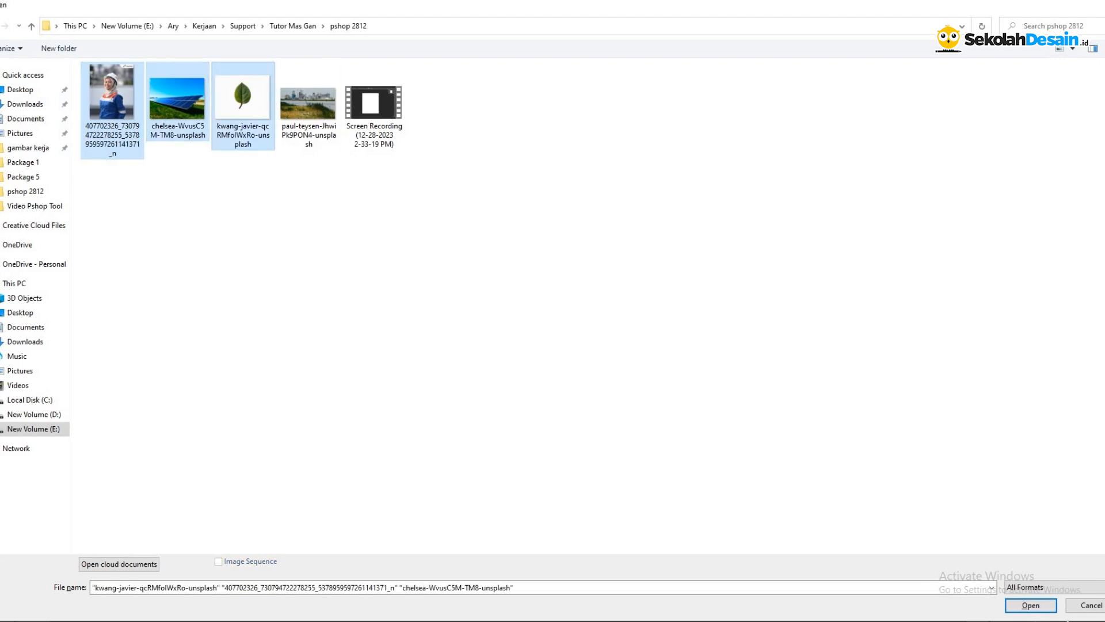
pyautogui.keyDown('ctrl'); pyautogui.click(308, 117); pyautogui.keyUp('ctrl')
pyautogui.click(1042, 605)
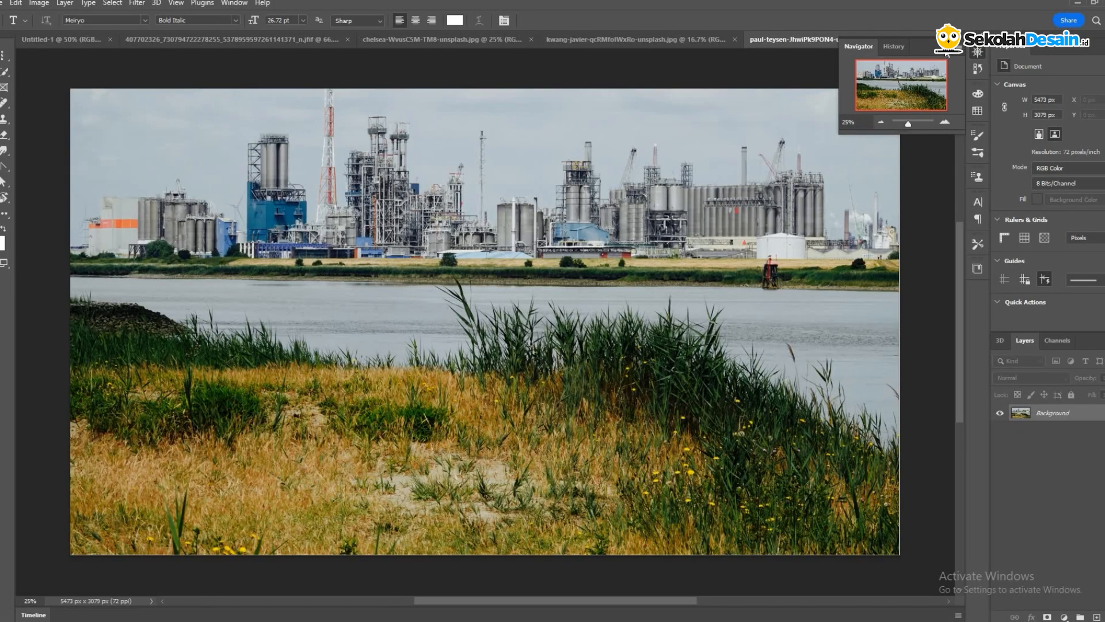
# - Look through the opened photos, finishing on the portrait of the worker in the white helmet
pyautogui.click(193, 42)
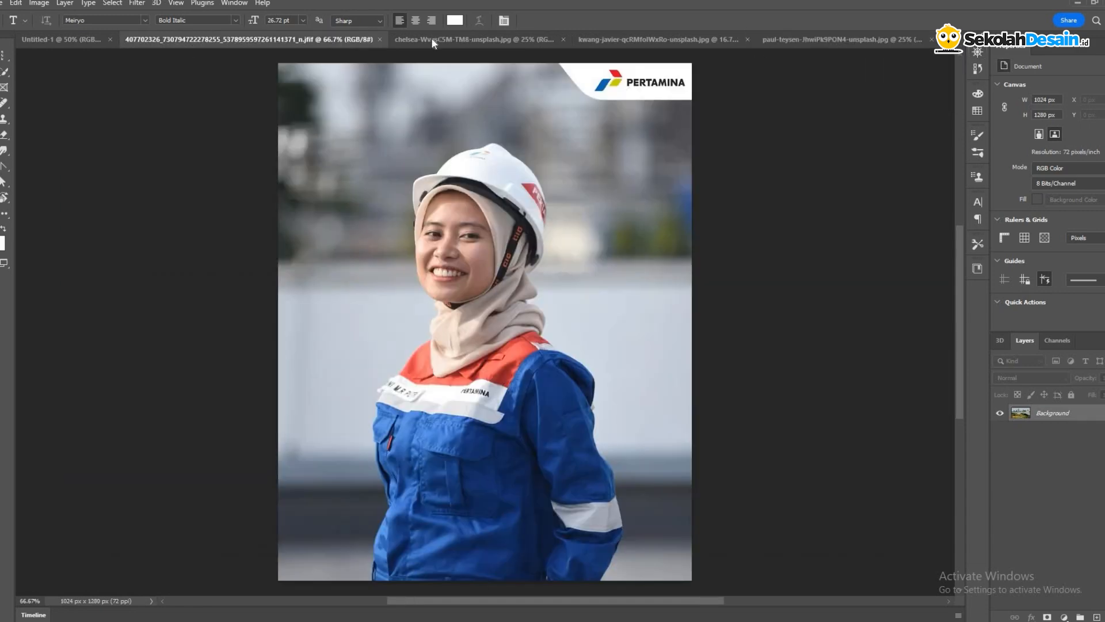
pyautogui.click(622, 43)
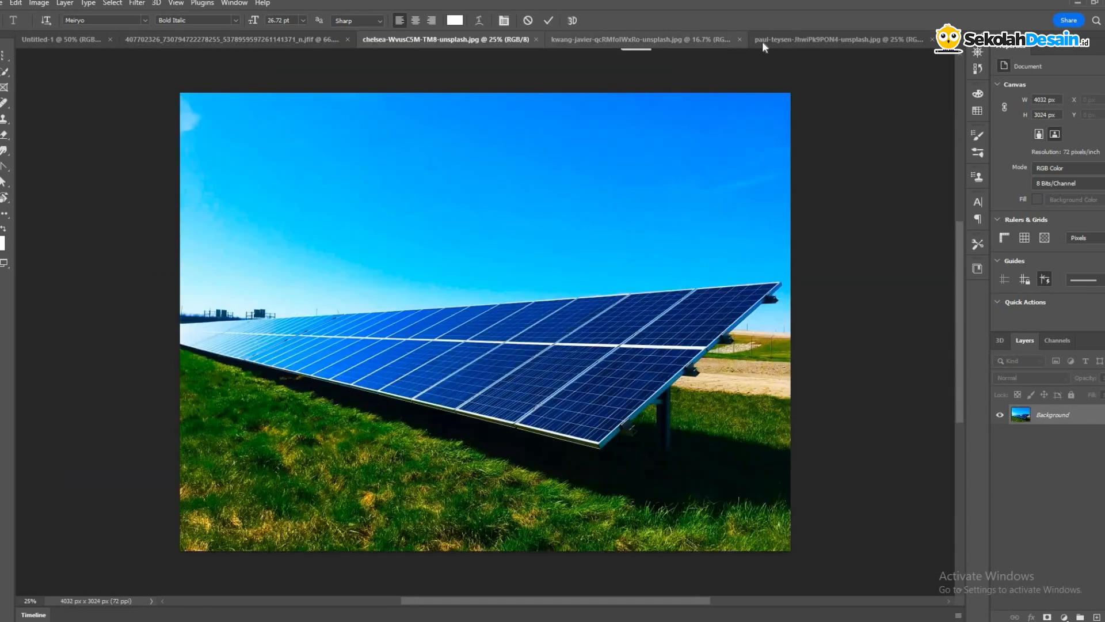
pyautogui.click(716, 39)
pyautogui.hotkey('ctrl', 'Tab')
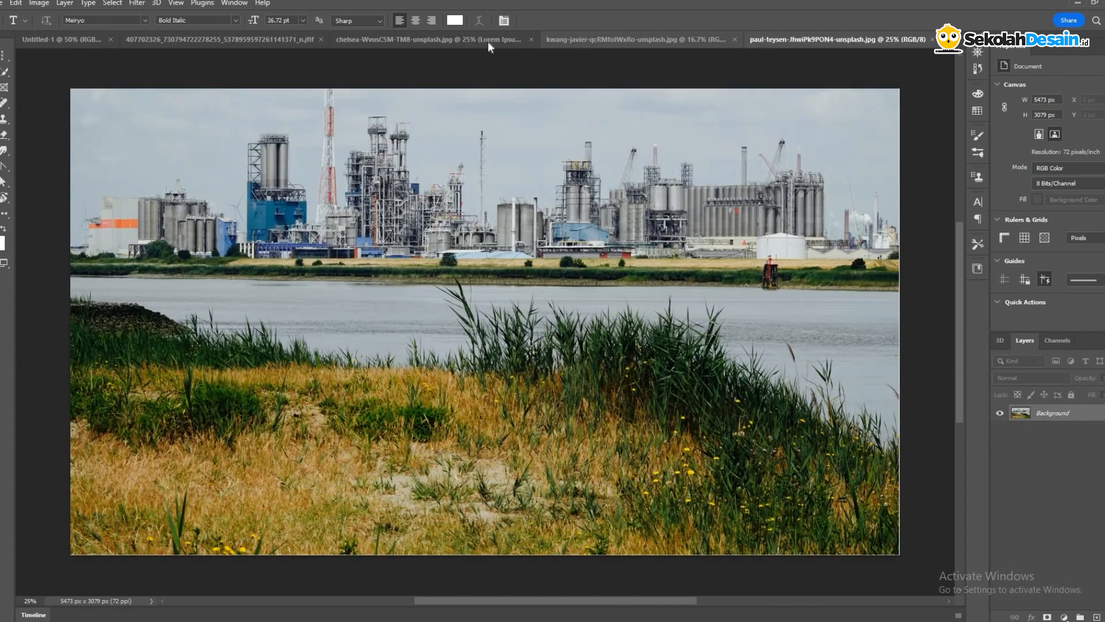
pyautogui.hotkey('ctrl', 'shift', 'Tab')
pyautogui.hotkey('ctrl', 'shift', 'Tab')
pyautogui.hotkey('ctrl', 'shift', 'Tab')
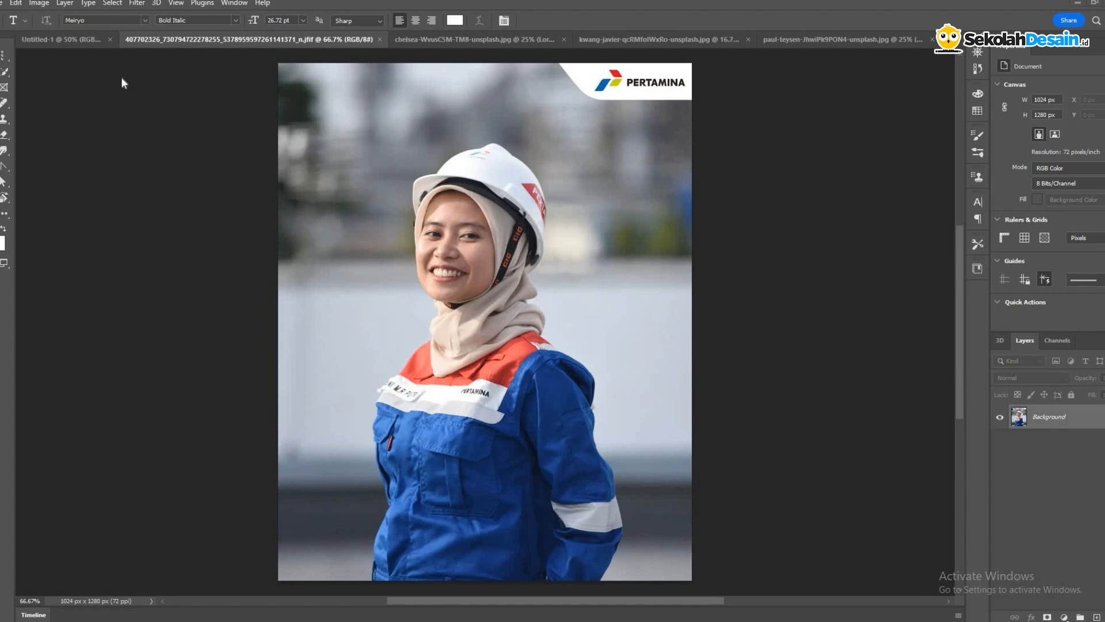
# - Select the worker as the subject, copy the selection to a new layer and hide the original Background layer
pyautogui.click(113, 4)
pyautogui.click(131, 147)
pyautogui.hotkey('ctrl', 'j')
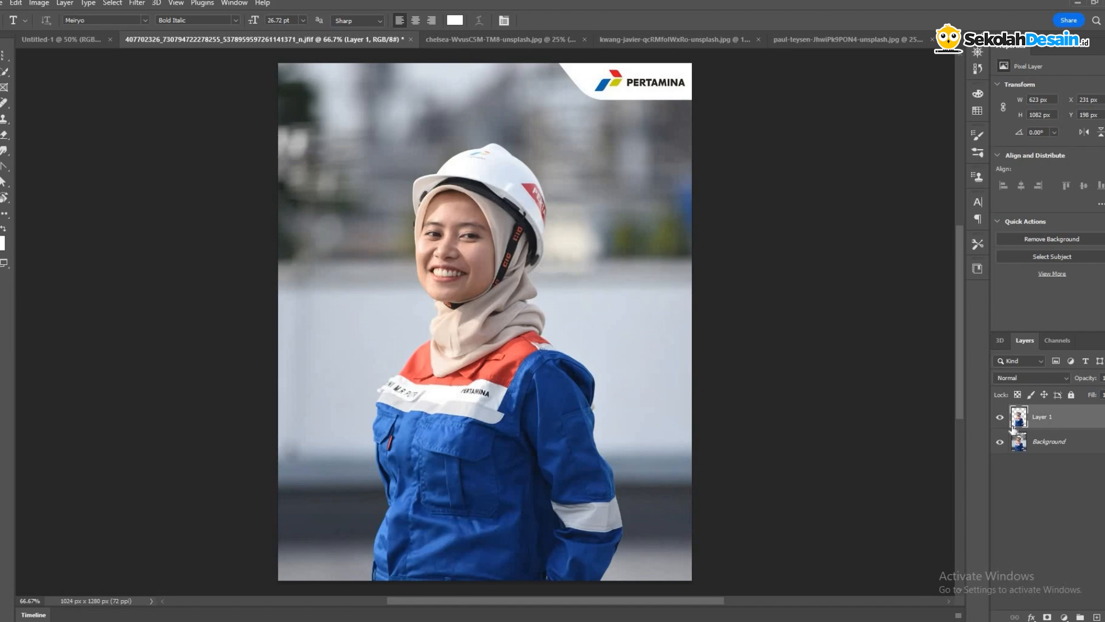
pyautogui.click(1001, 442)
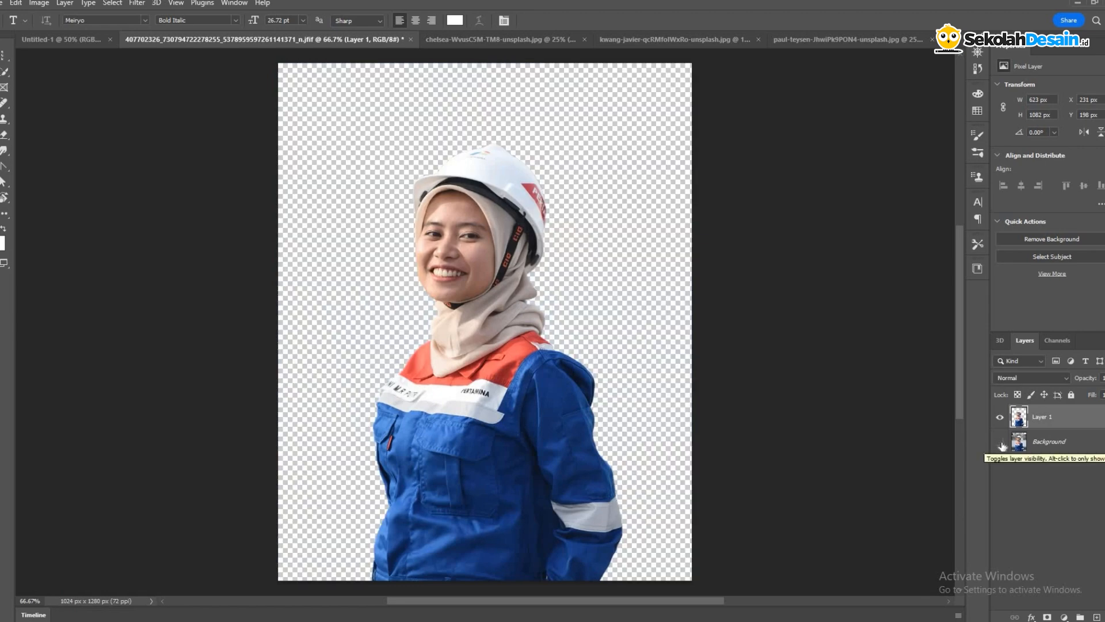
# - In the solar panel photo, select everything except the sky, copy it to a new layer and hide the Background layer
pyautogui.click(514, 39)
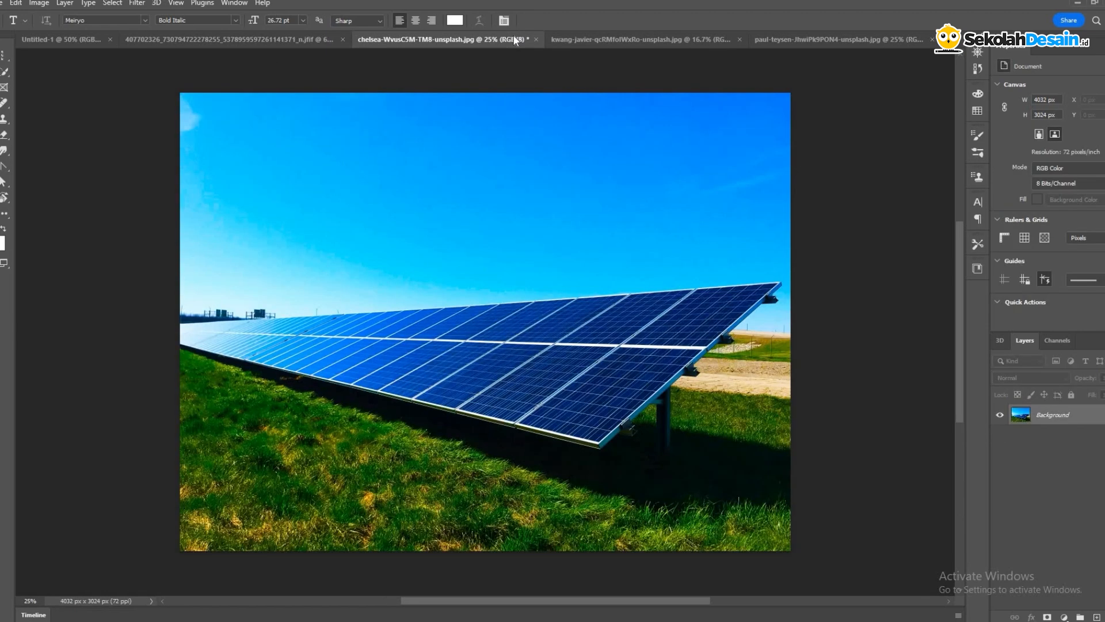
pyautogui.click(112, 4)
pyautogui.click(138, 157)
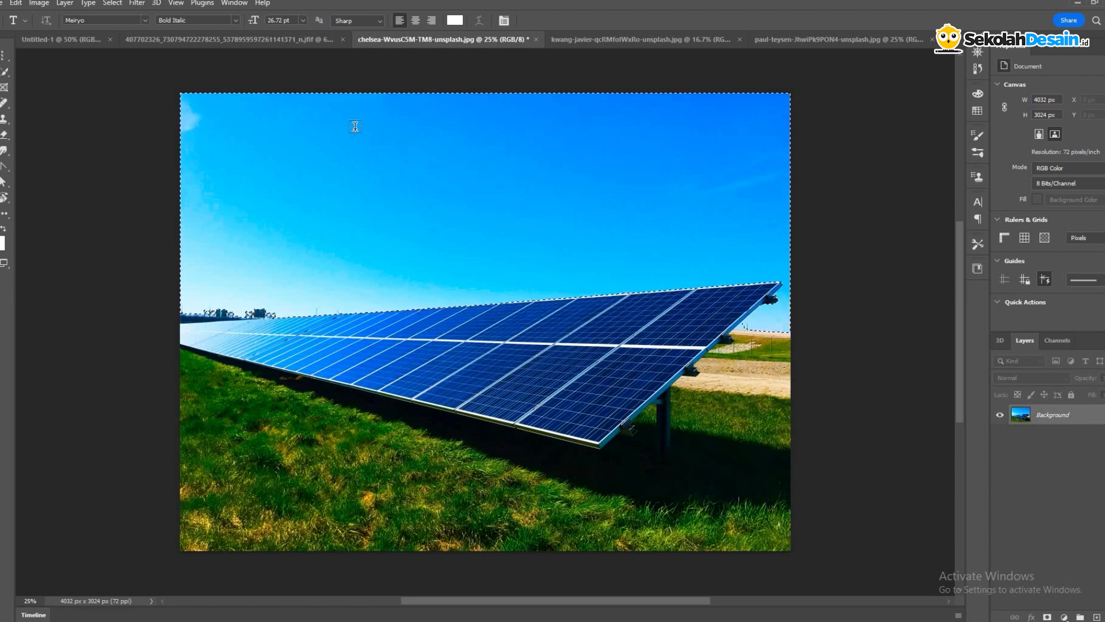
pyautogui.hotkey('ctrl', 'shift', 'i')
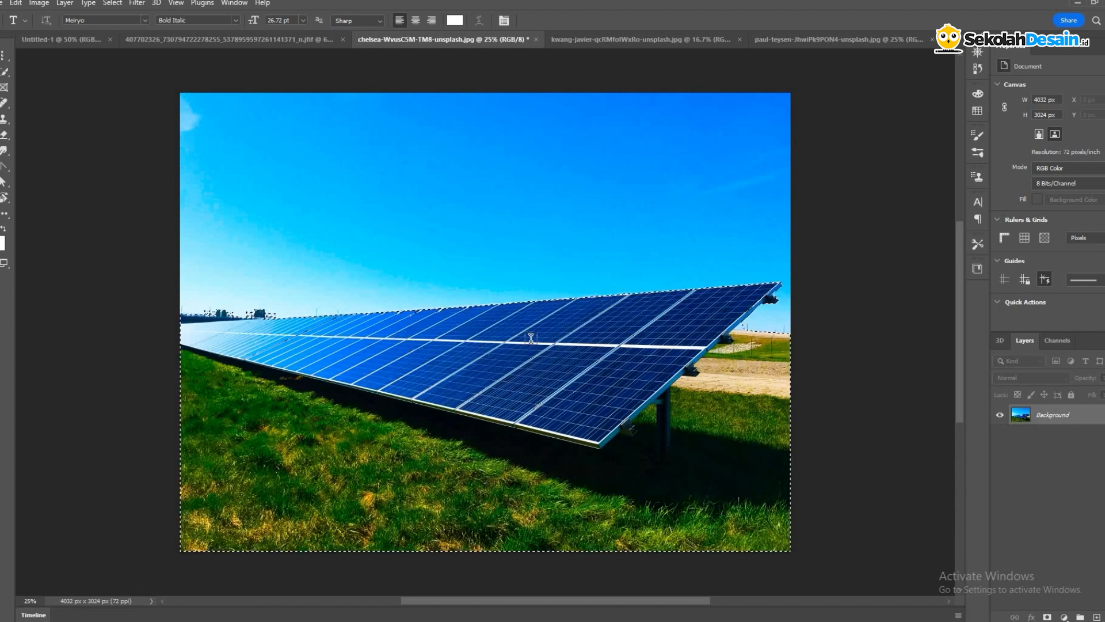
pyautogui.hotkey('ctrl', 'j')
pyautogui.click(1000, 437)
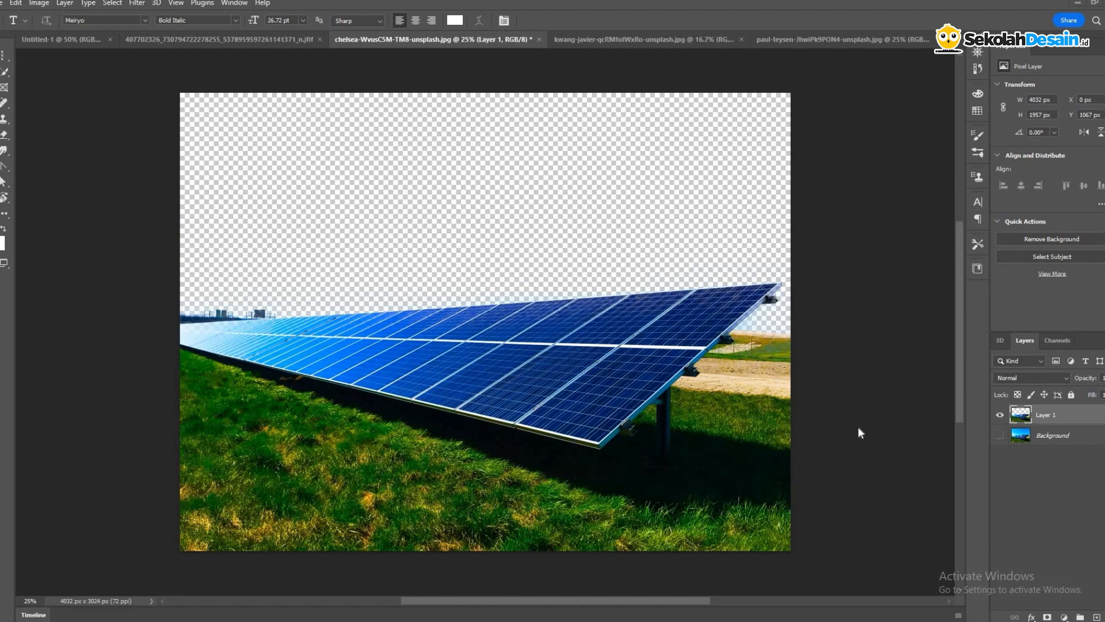
# - In the leaf photo, select the leaf as the subject, copy it to a new layer and hide the Background layer
pyautogui.click(660, 39)
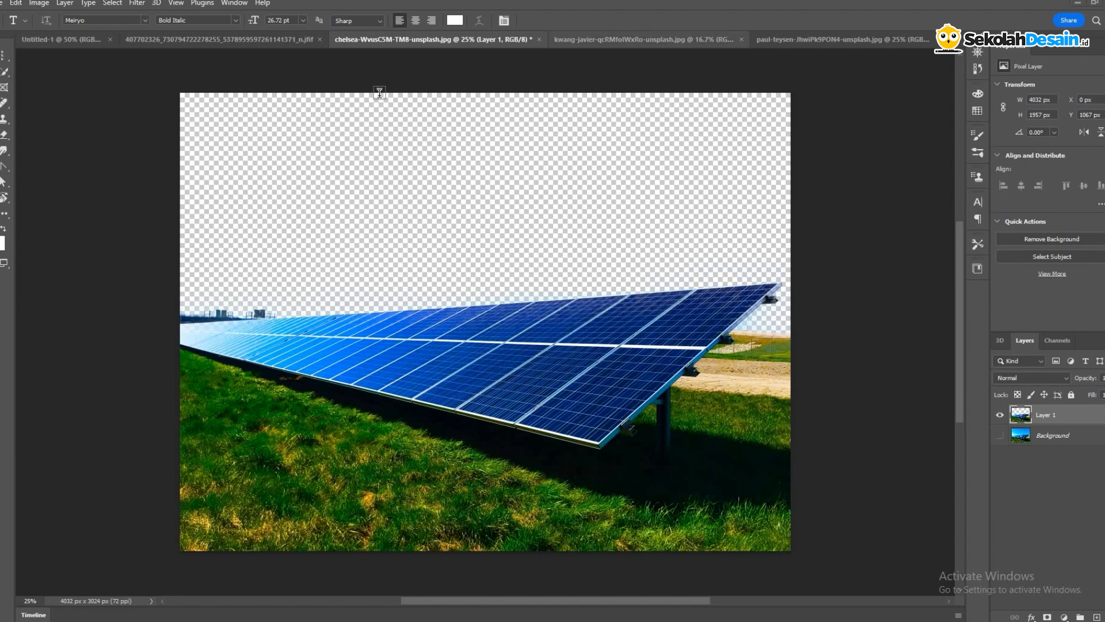
pyautogui.click(112, 3)
pyautogui.click(141, 143)
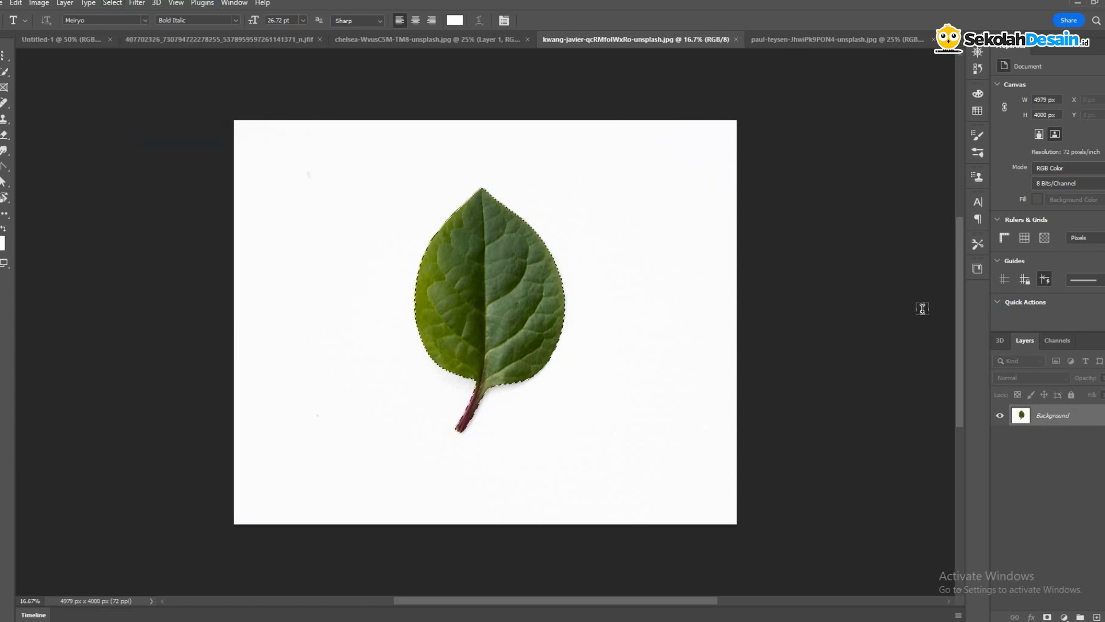
pyautogui.hotkey('ctrl', 'j')
pyautogui.click(1000, 437)
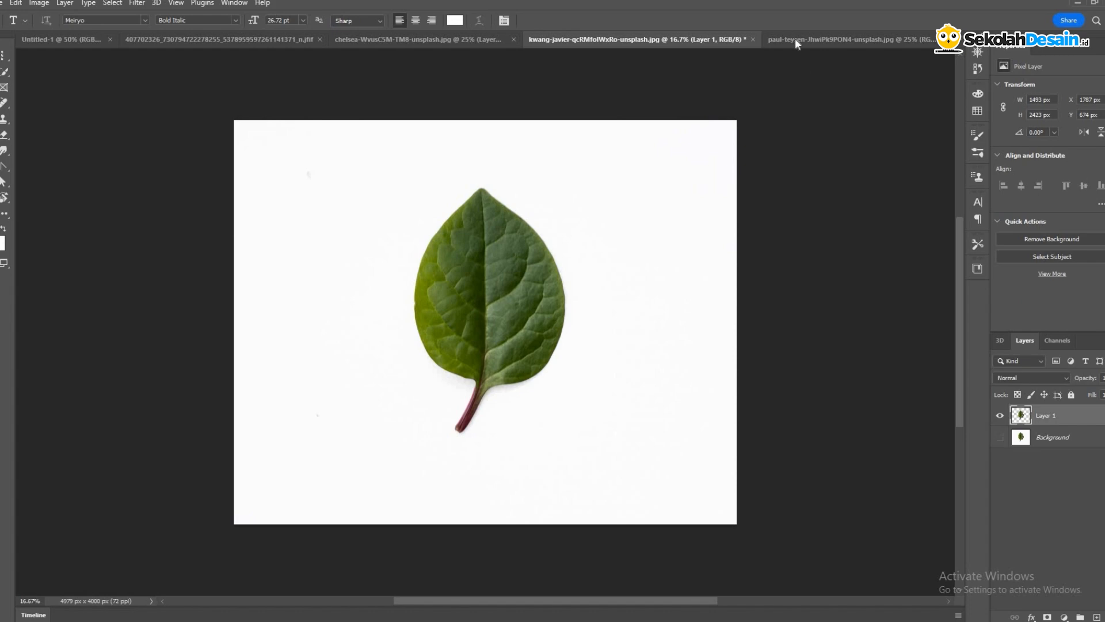
# - In the factory photo, select everything except the sky, copy it to a new layer and hide the Background layer
pyautogui.hotkey('ctrl', 'Tab')
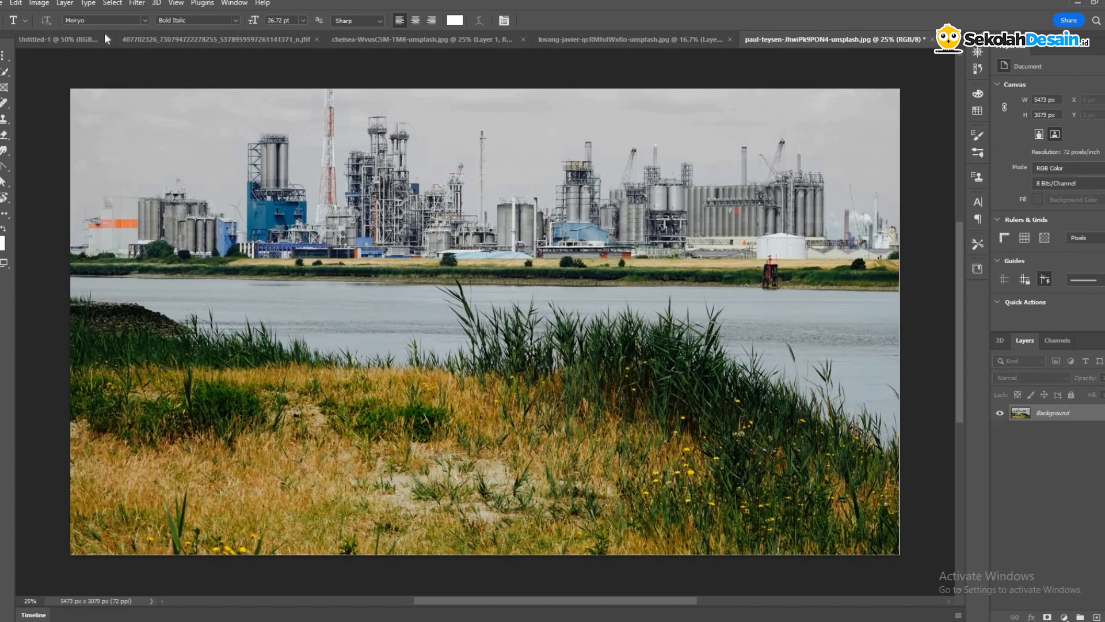
pyautogui.click(114, 4)
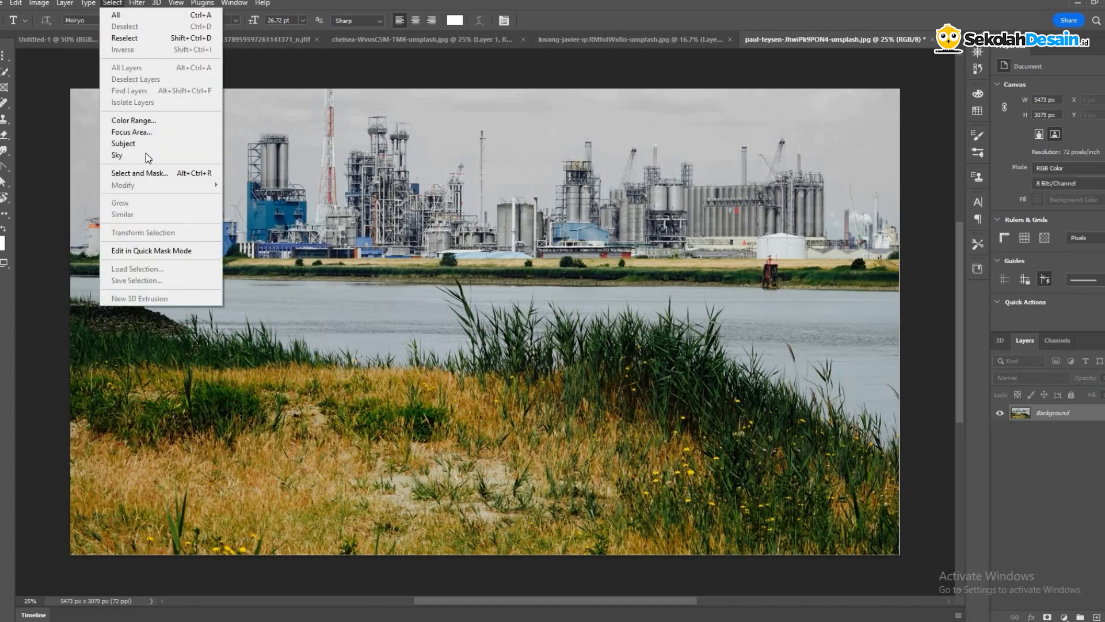
pyautogui.click(157, 157)
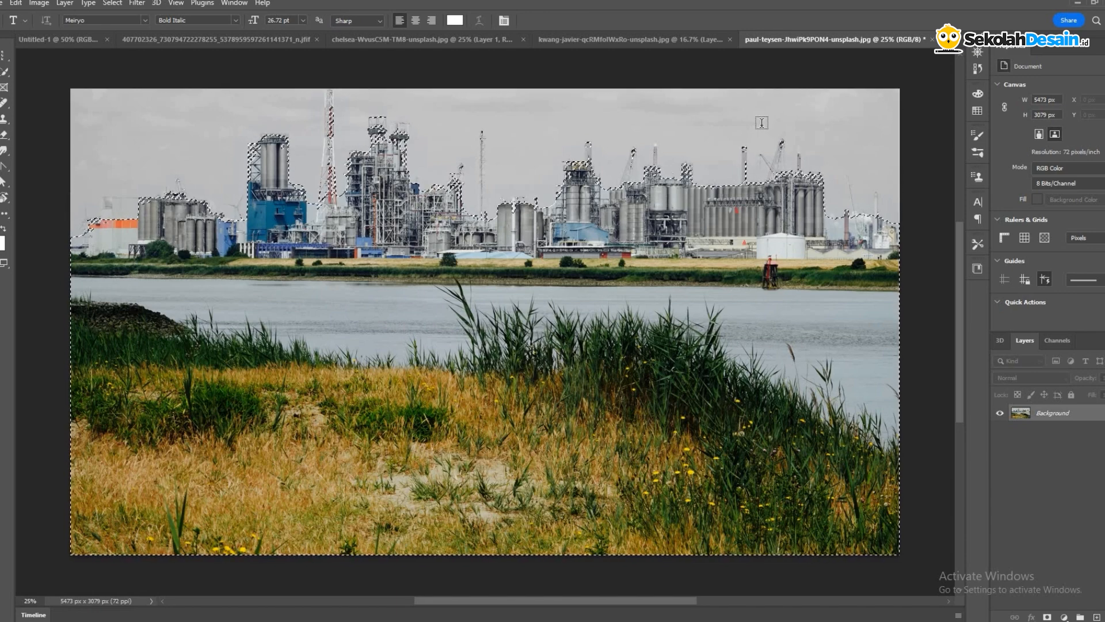
pyautogui.hotkey('ctrl', 'j')
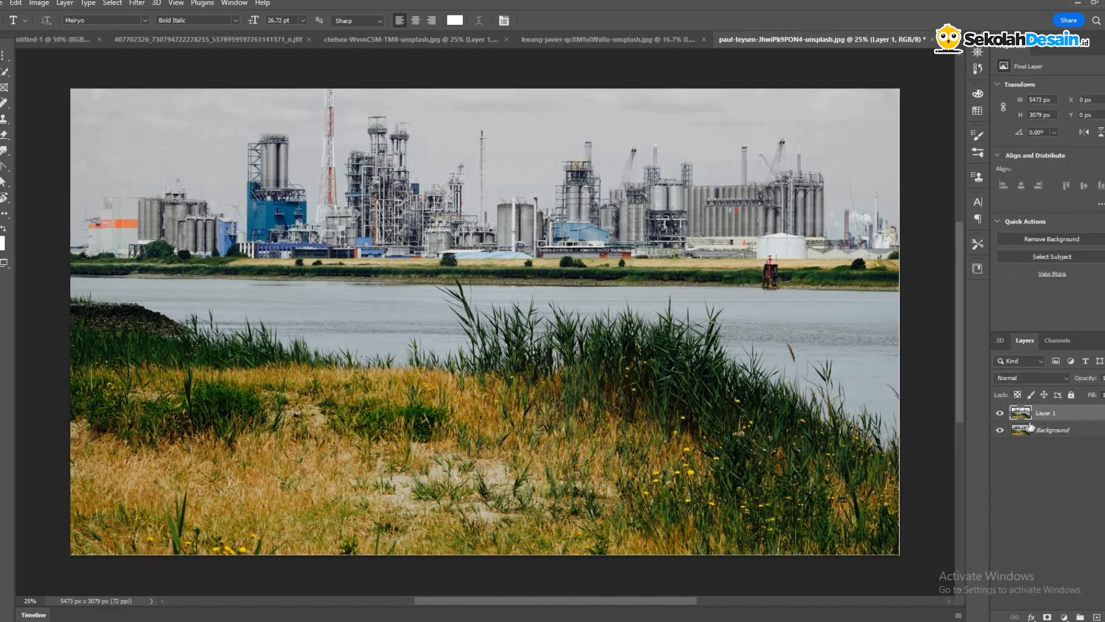
pyautogui.click(1000, 430)
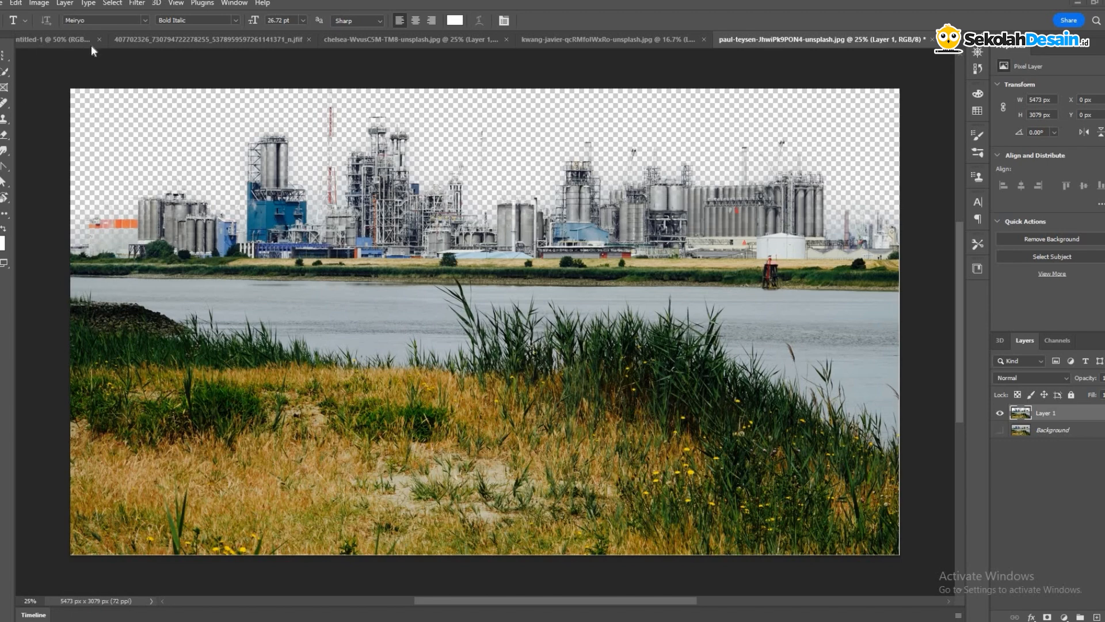
# - Bring the worker cutout and the solar panel cutout into Untitled-1, placing the worker at the canvas's lower right
pyautogui.click(168, 44)
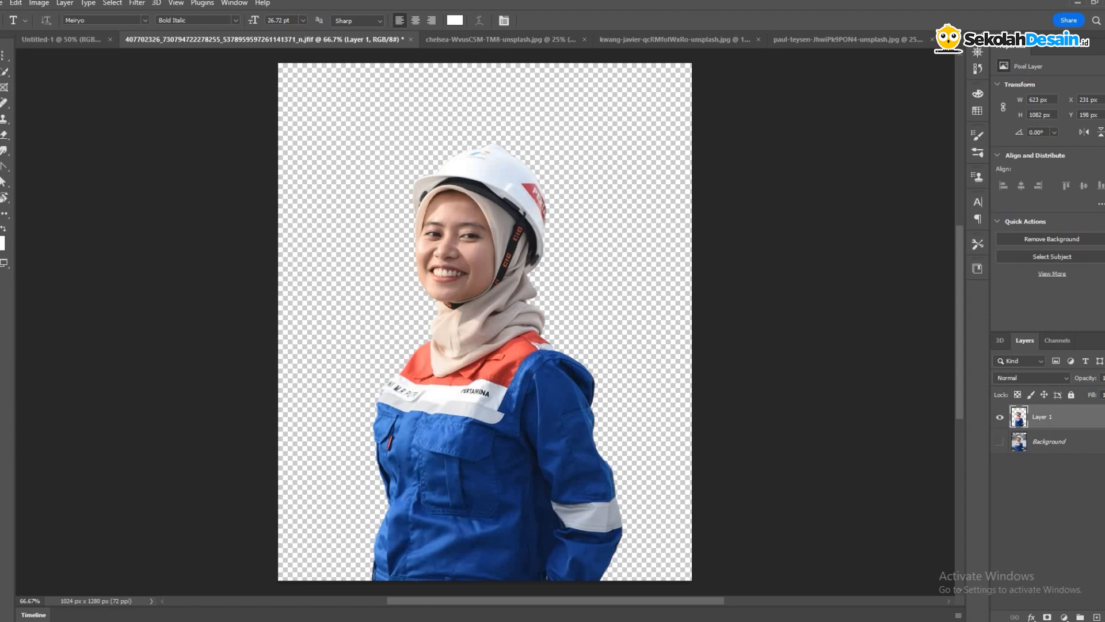
pyautogui.press('v')
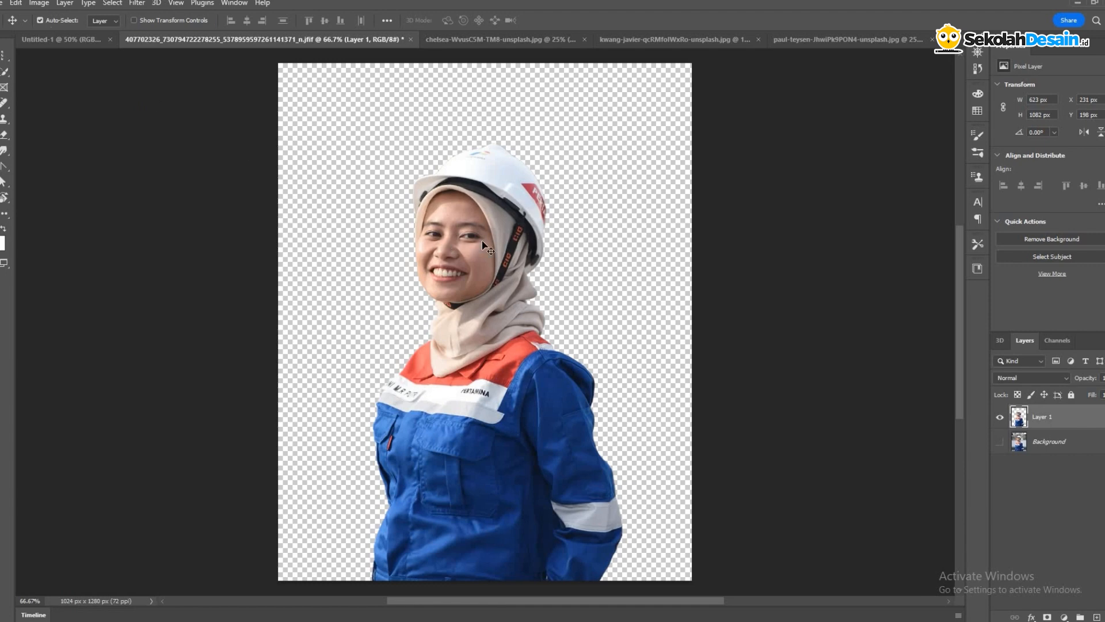
pyautogui.moveTo(491, 210); pyautogui.dragTo(486, 238)
pyautogui.moveTo(562, 404); pyautogui.dragTo(610, 358)
pyautogui.click(407, 40)
pyautogui.moveTo(521, 357); pyautogui.dragTo(491, 293)
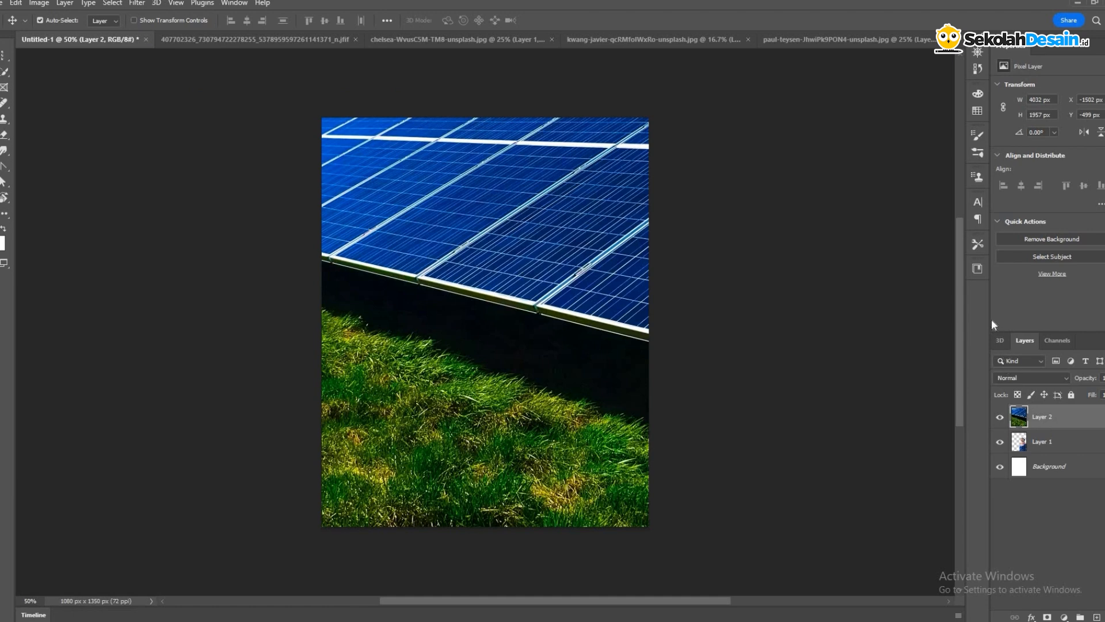
# - Convert the worker and solar panel layers to smart objects and place the solar panel layer beneath the worker
pyautogui.rightClick(1042, 417)
pyautogui.click(1059, 444)
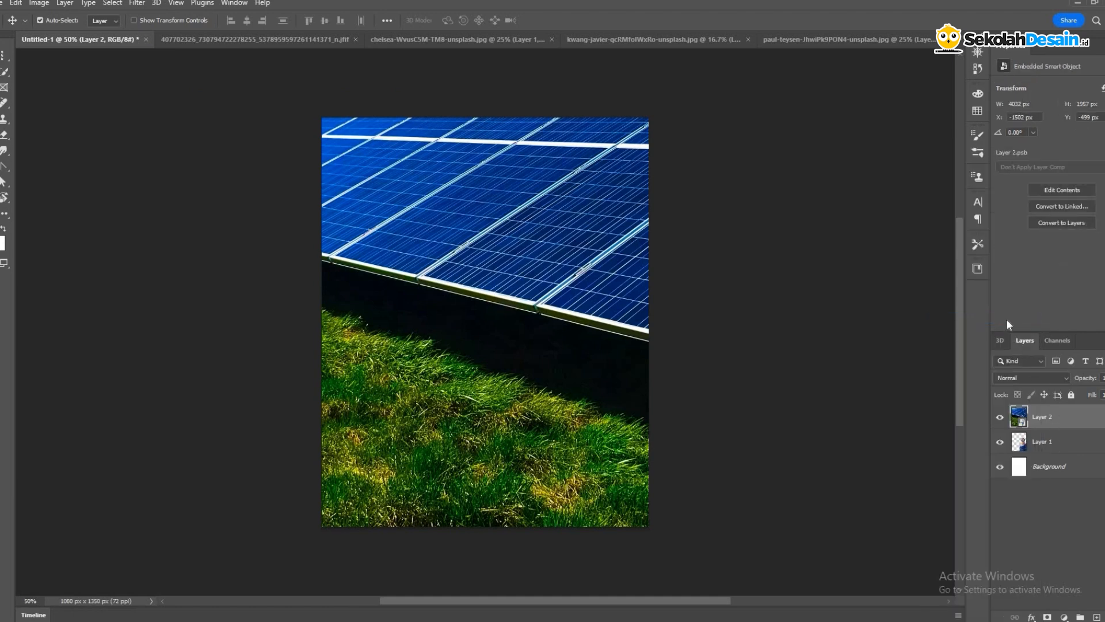
pyautogui.rightClick(1058, 443)
pyautogui.click(996, 318)
pyautogui.hotkey('ctrl', '[')
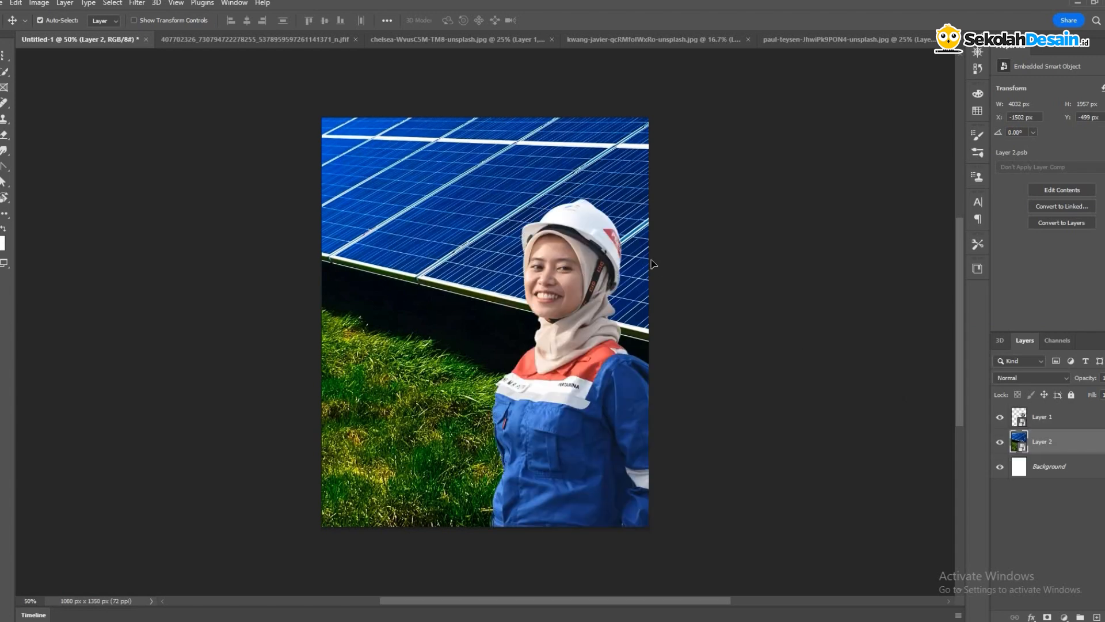
# - Scale the solar panel layer down to about 1073 × 521 px and place it at the canvas's lower left
pyautogui.hotkey('ctrl', 't')
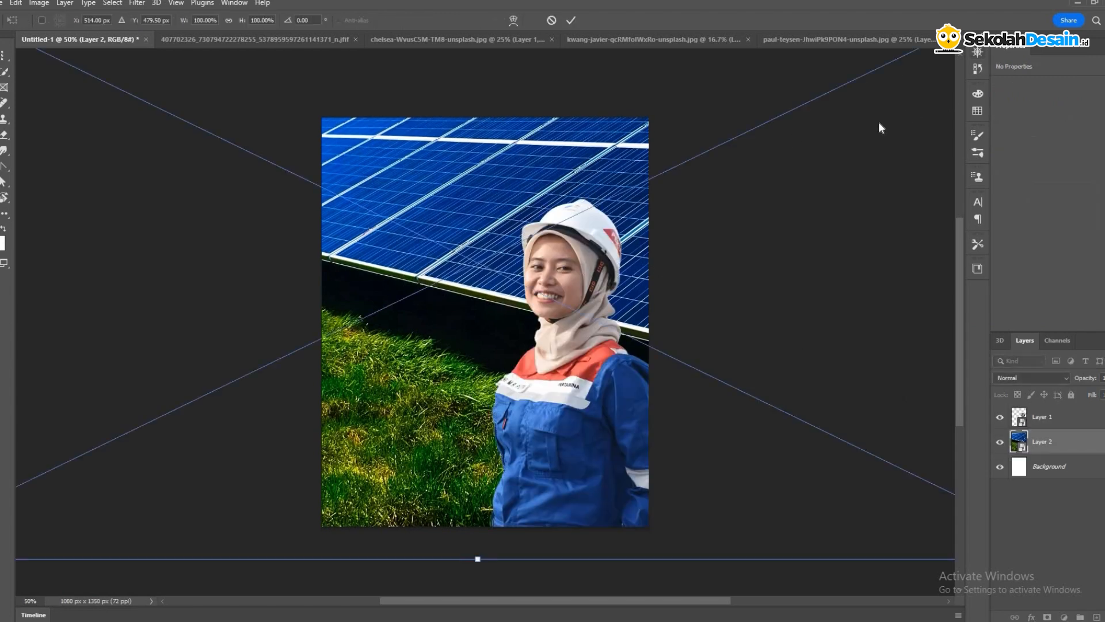
pyautogui.hotkey('ctrl', '-')
pyautogui.hotkey('ctrl', '-')
pyautogui.hotkey('ctrl', '-')
pyautogui.hotkey('ctrl', '-')
pyautogui.moveTo(635, 233); pyautogui.dragTo(487, 363)
pyautogui.click(571, 20)
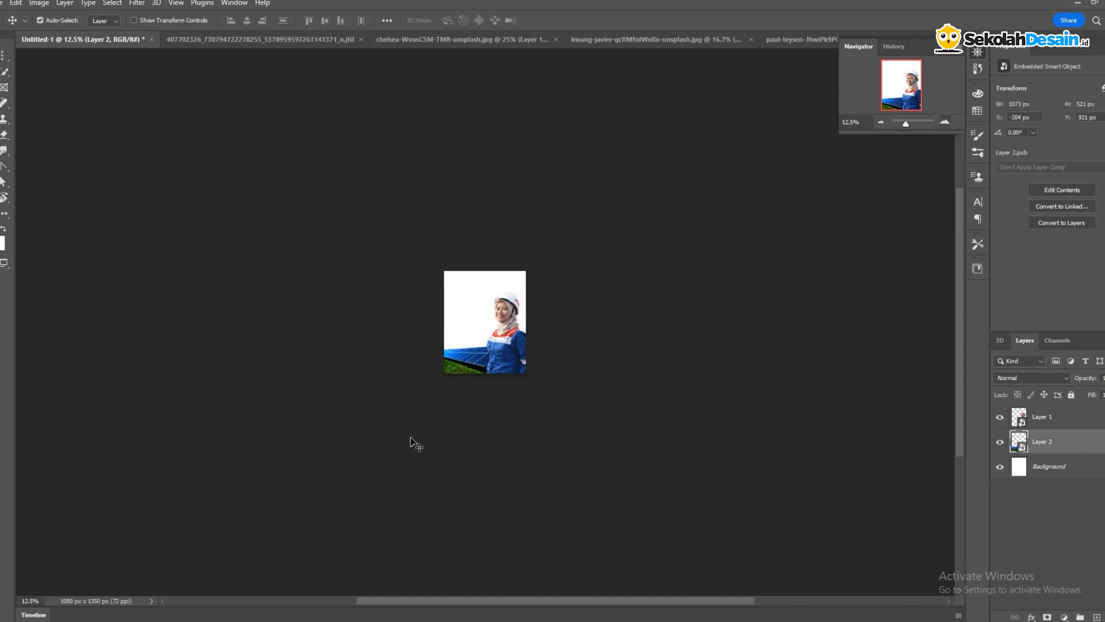
# - Flip the solar panel layer horizontally and shift it slightly to the right along the canvas's lower edge
pyautogui.hotkey('ctrl', '+')
pyautogui.hotkey('ctrl', '+')
pyautogui.hotkey('ctrl', '+')
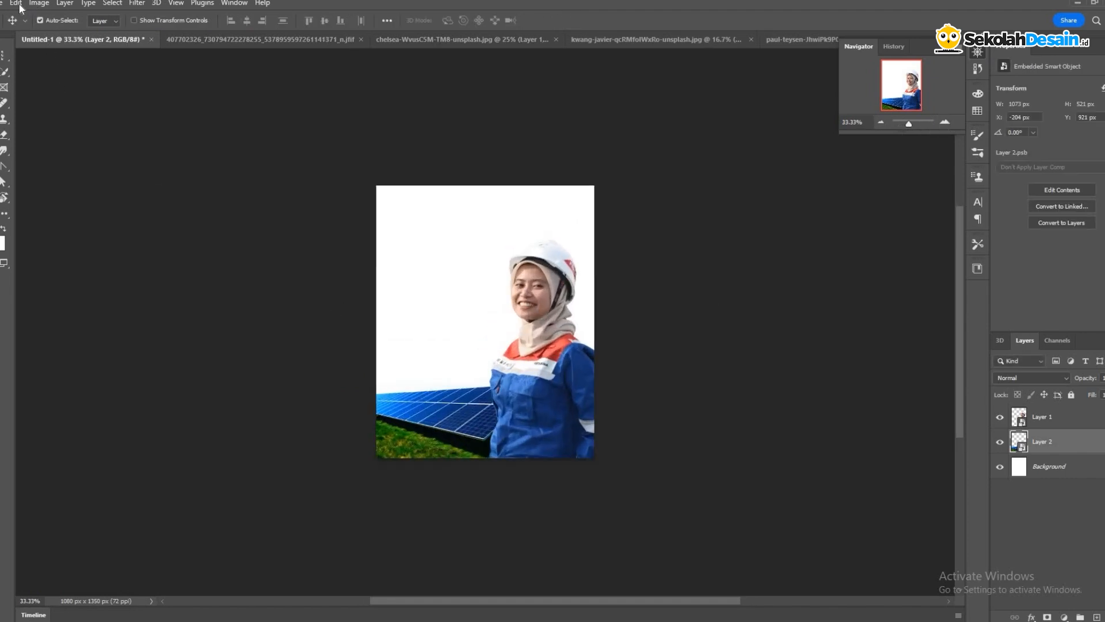
pyautogui.click(17, 5)
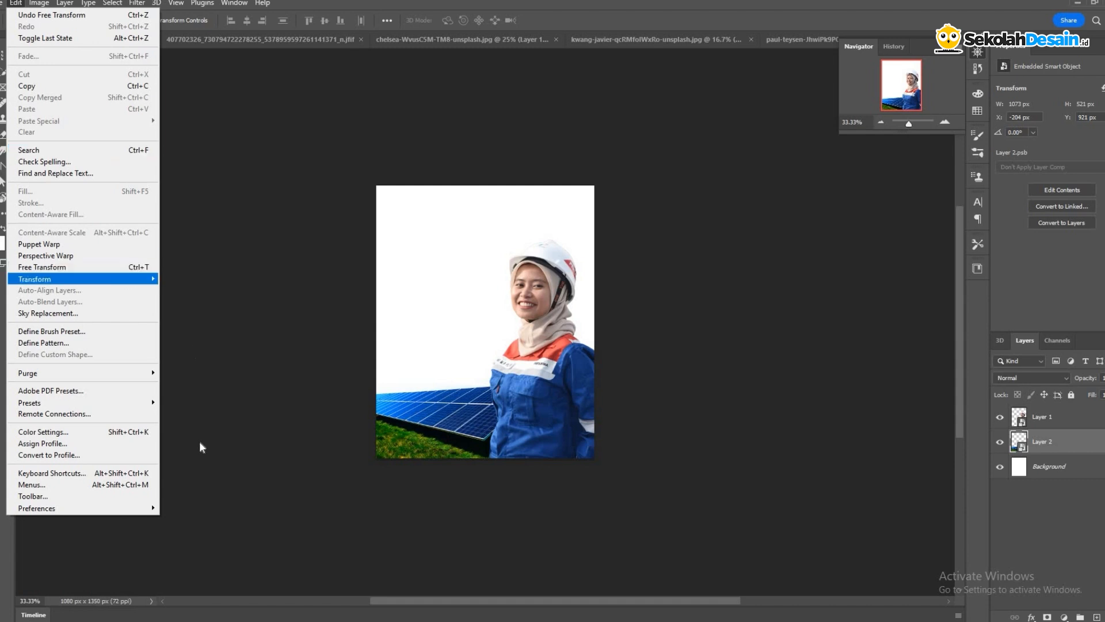
pyautogui.moveTo(126, 278)
pyautogui.click(192, 502)
pyautogui.moveTo(425, 423); pyautogui.dragTo(427, 422)
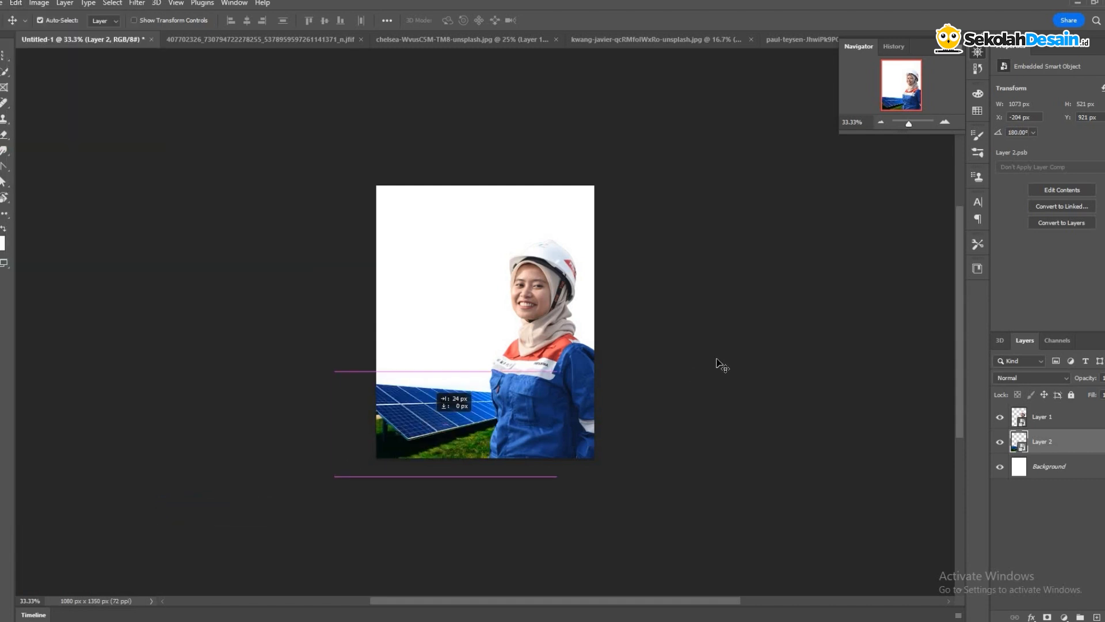
# - Bring the factory cutout into Untitled-1 as a smart object and place its layer beneath the solar panel layer
pyautogui.click(784, 44)
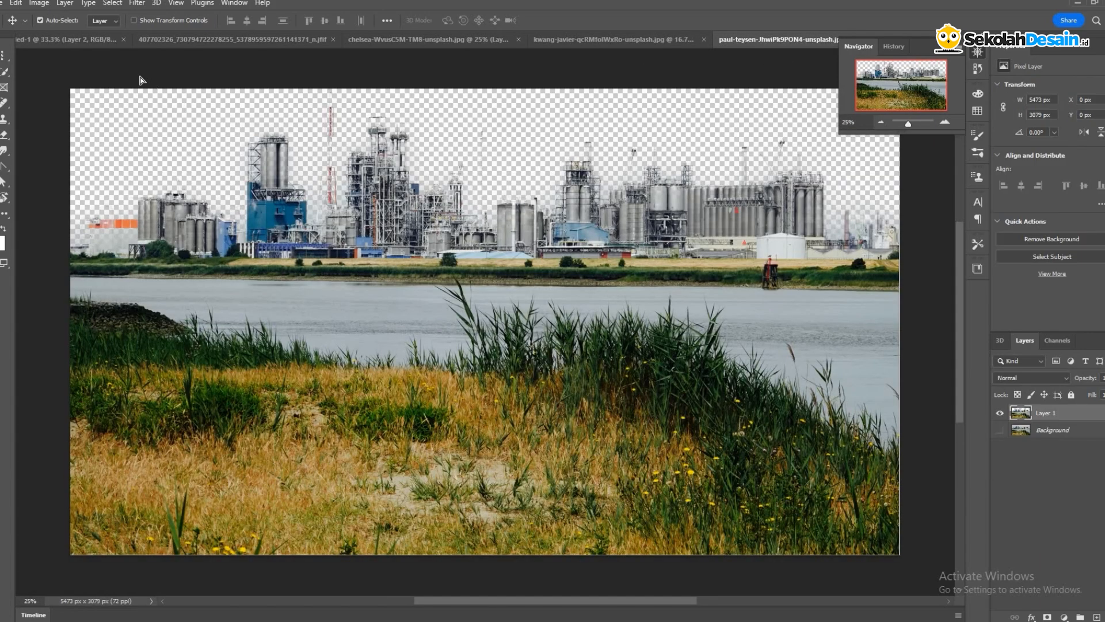
pyautogui.moveTo(140, 77); pyautogui.dragTo(1052, 444)
pyautogui.rightClick(993, 274)
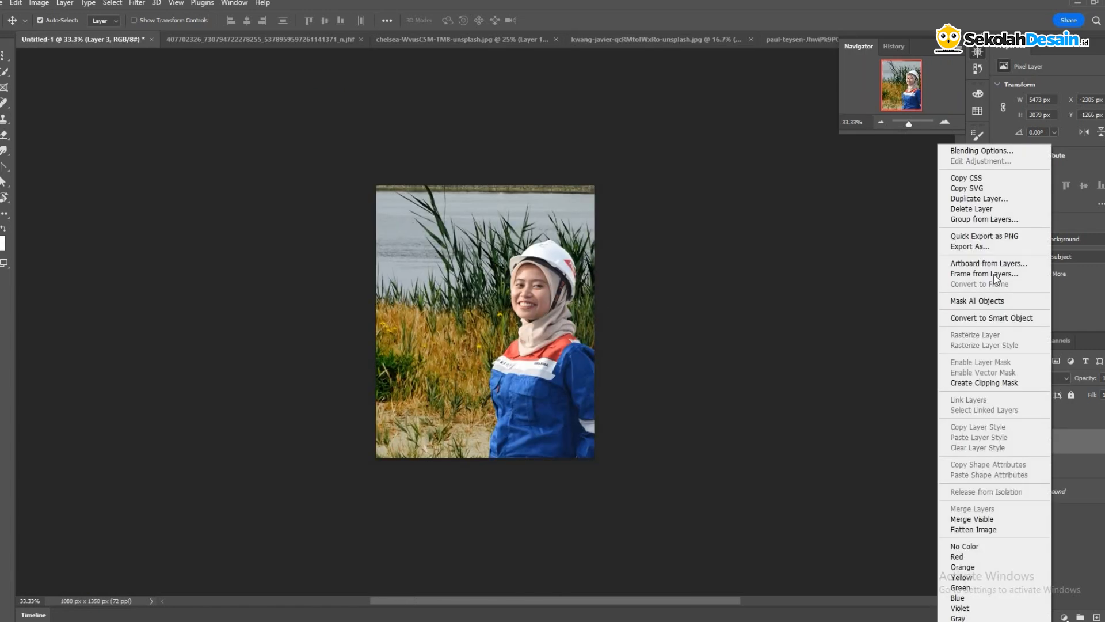
pyautogui.click(994, 318)
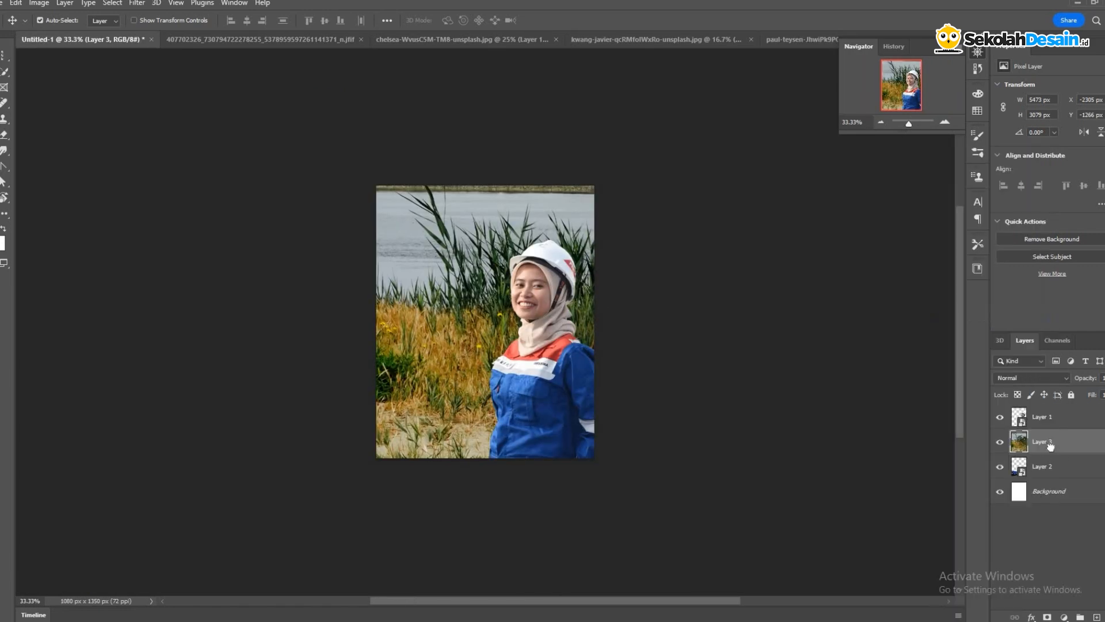
pyautogui.moveTo(1055, 471); pyautogui.dragTo(1036, 479)
# - Scale the factory layer down to 26.64% and position it behind the solar panels and the worker, spanning the canvas width
pyautogui.hotkey('ctrl', 't')
pyautogui.hotkey('ctrl', '-')
pyautogui.hotkey('ctrl', '-')
pyautogui.hotkey('ctrl', '-')
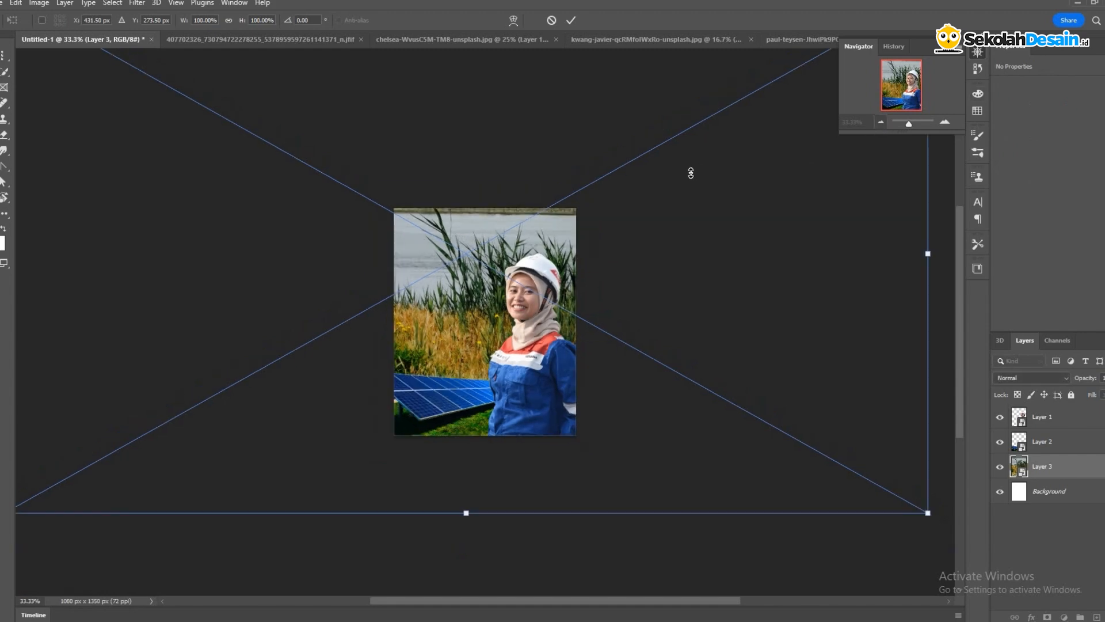
pyautogui.moveTo(623, 208); pyautogui.dragTo(537, 348)
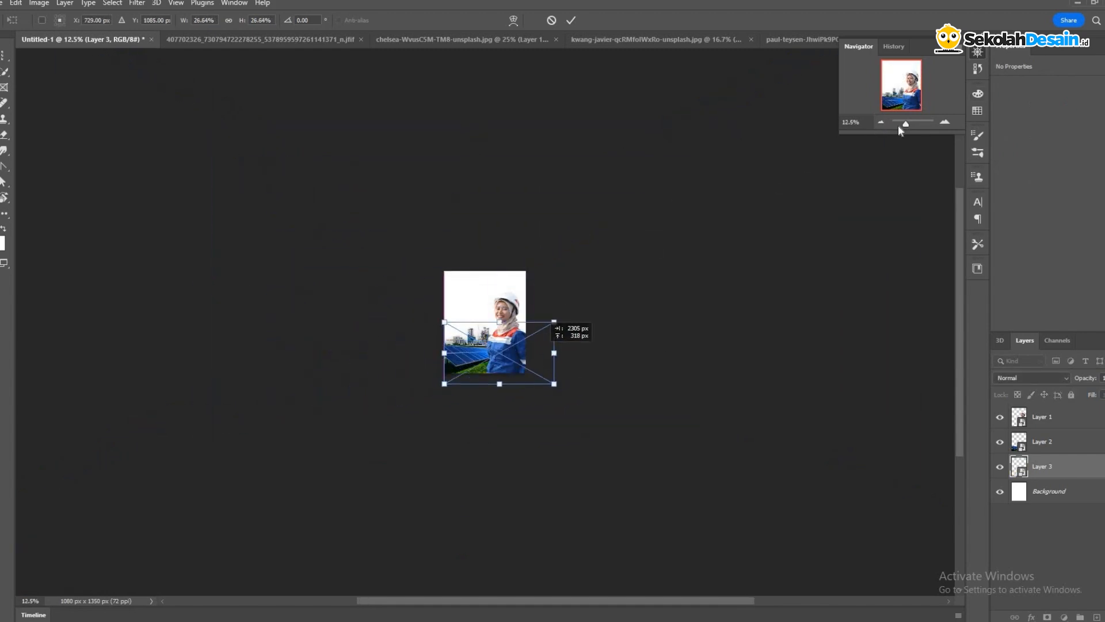
pyautogui.click(948, 121)
pyautogui.click(948, 121)
pyautogui.click(948, 121)
pyautogui.click(948, 121)
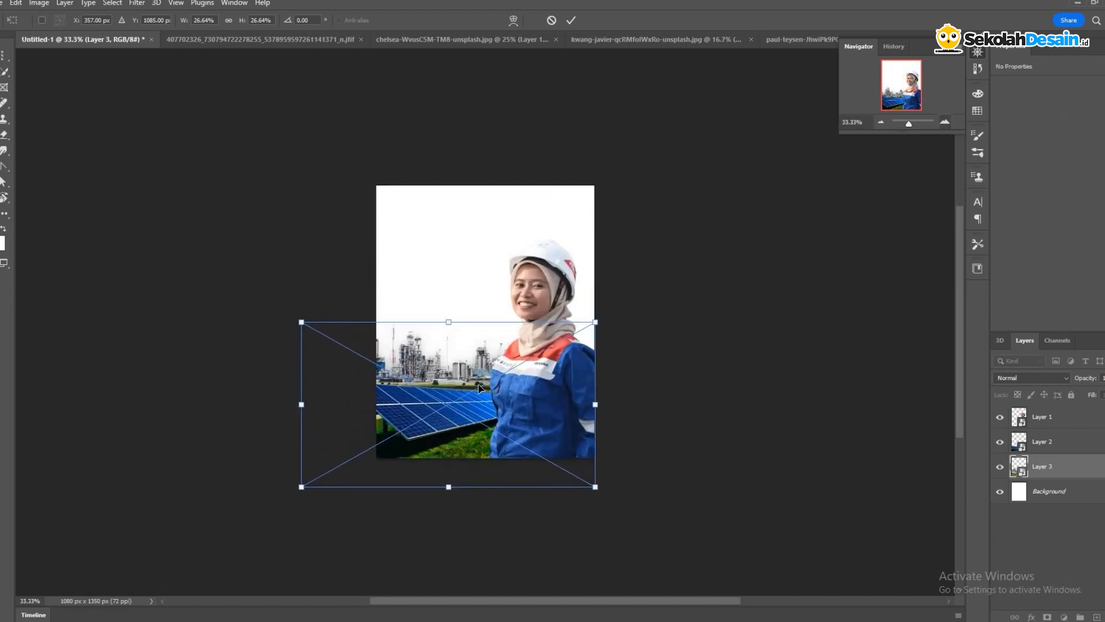
pyautogui.moveTo(501, 373); pyautogui.dragTo(516, 347)
pyautogui.click(572, 21)
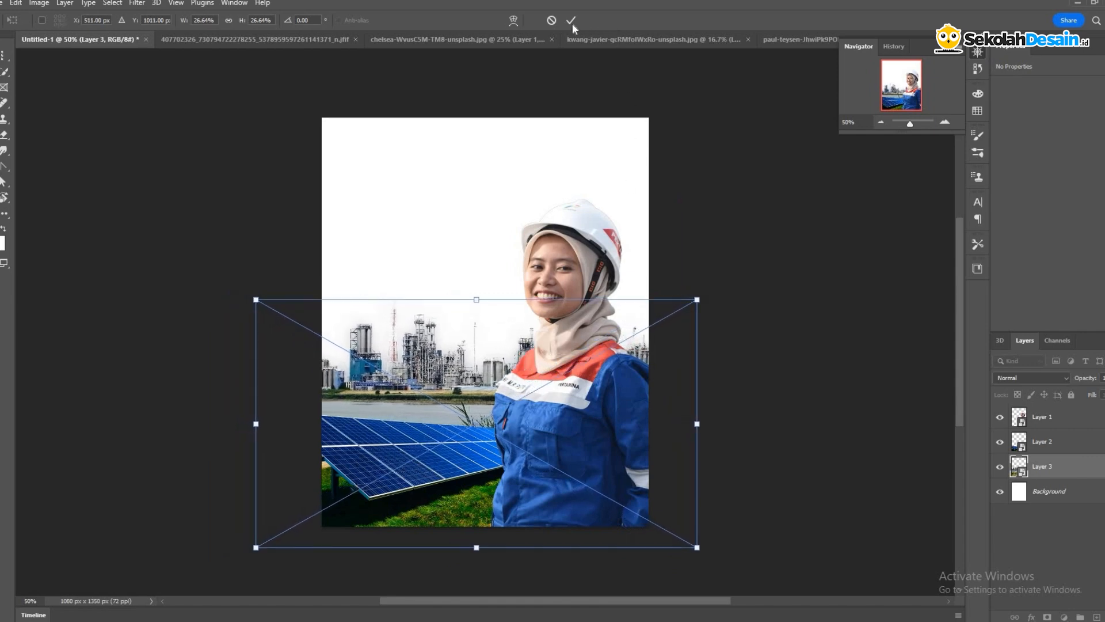
# - Shift the worker layer to the right so its X position is 637 px
pyautogui.click(881, 122)
pyautogui.moveTo(556, 327); pyautogui.dragTo(556, 303)
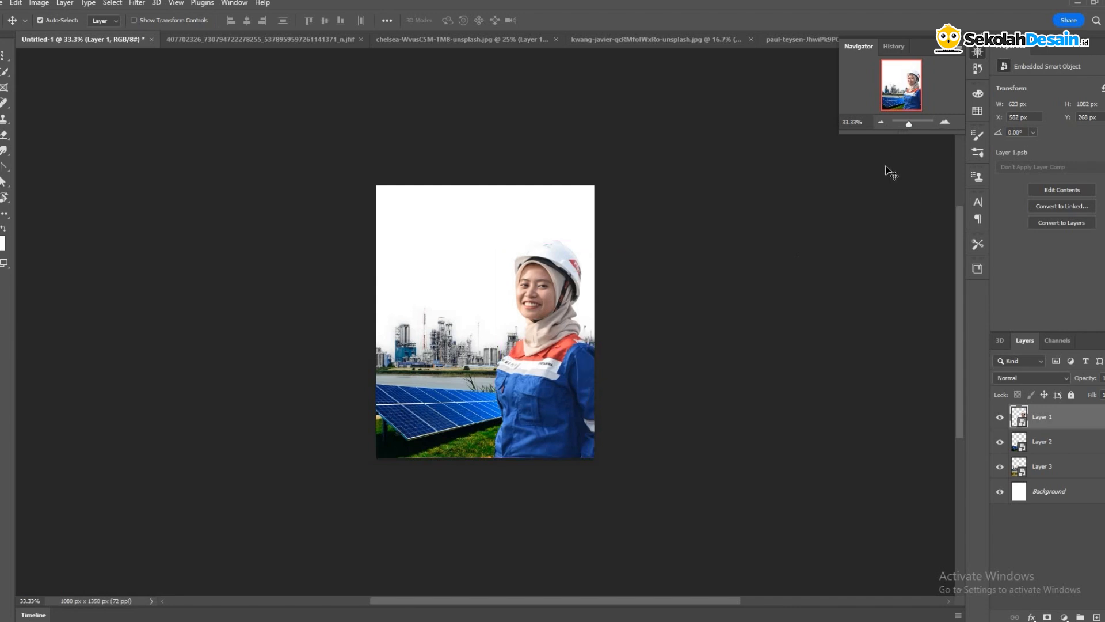
pyautogui.hotkey('ctrl', '+')
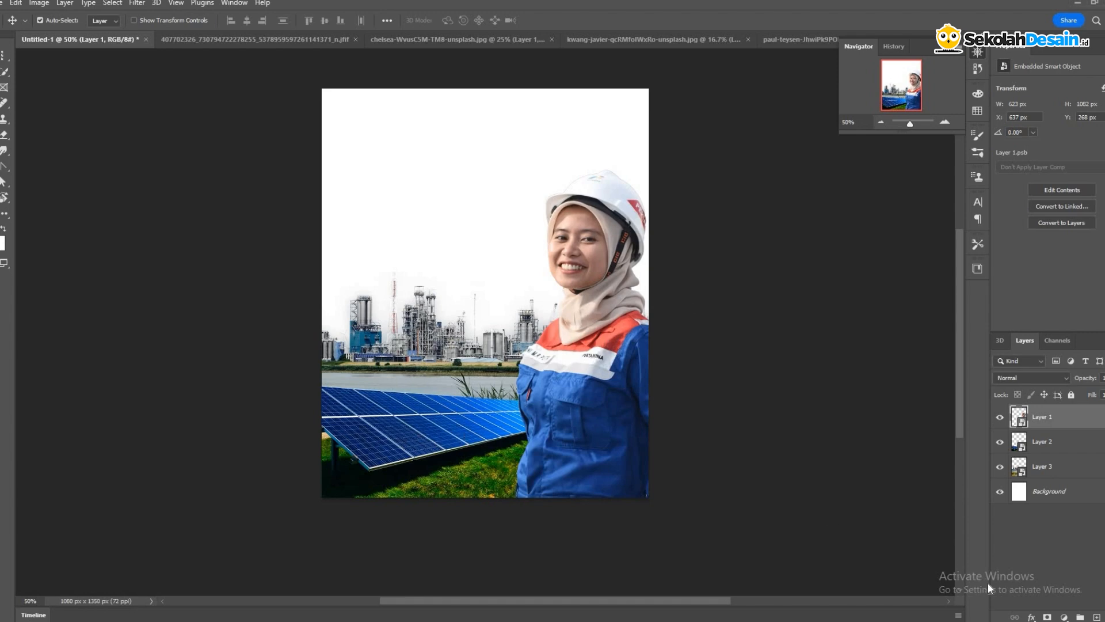
# - Add a Hue/Saturation adjustment layer above the solar panel layer and clip it to that layer
pyautogui.click(1042, 441)
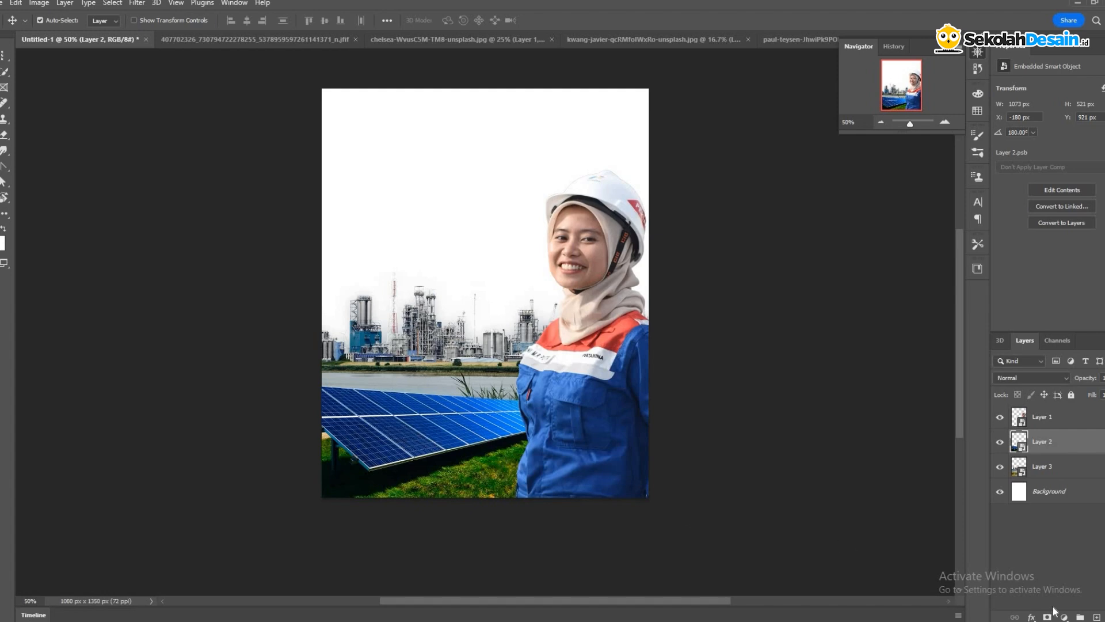
pyautogui.click(1064, 617)
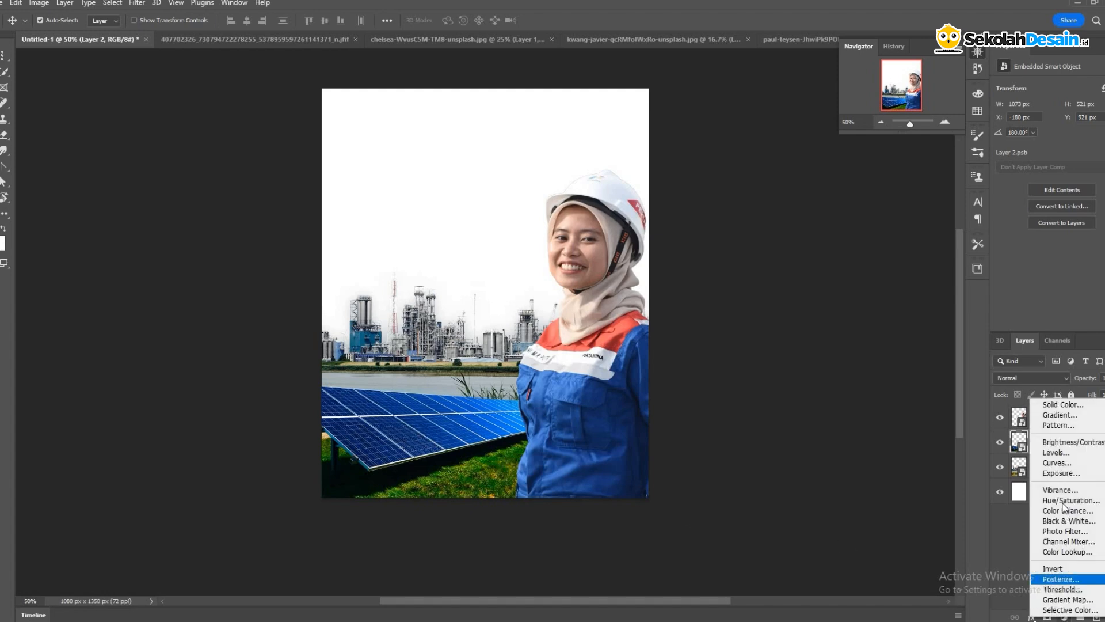
pyautogui.click(1064, 501)
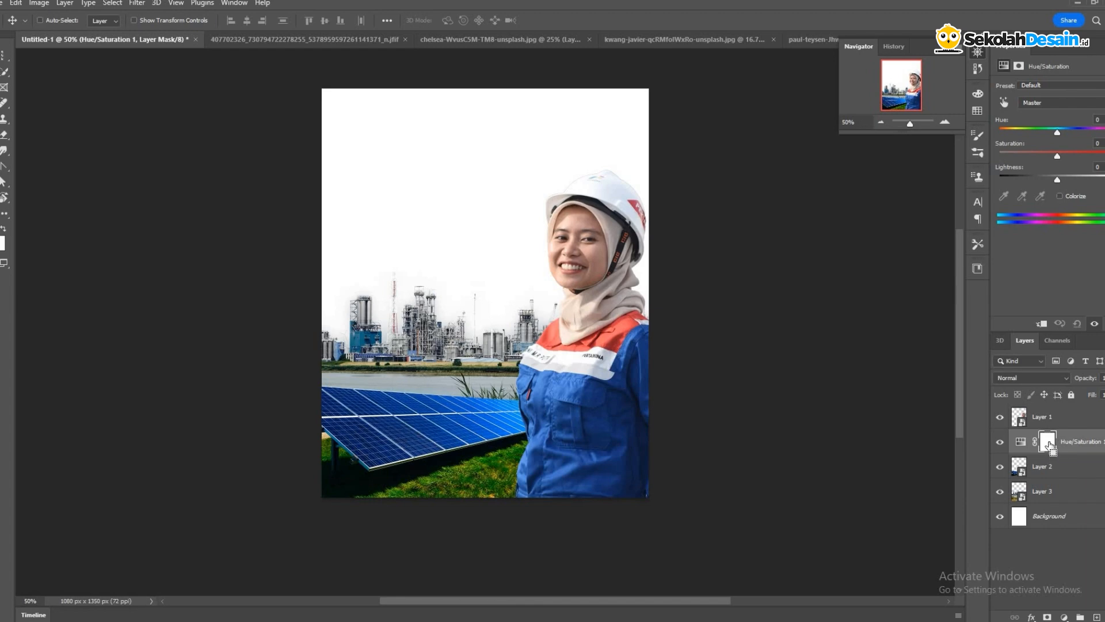
pyautogui.hotkey('ctrl', 'alt', 'g')
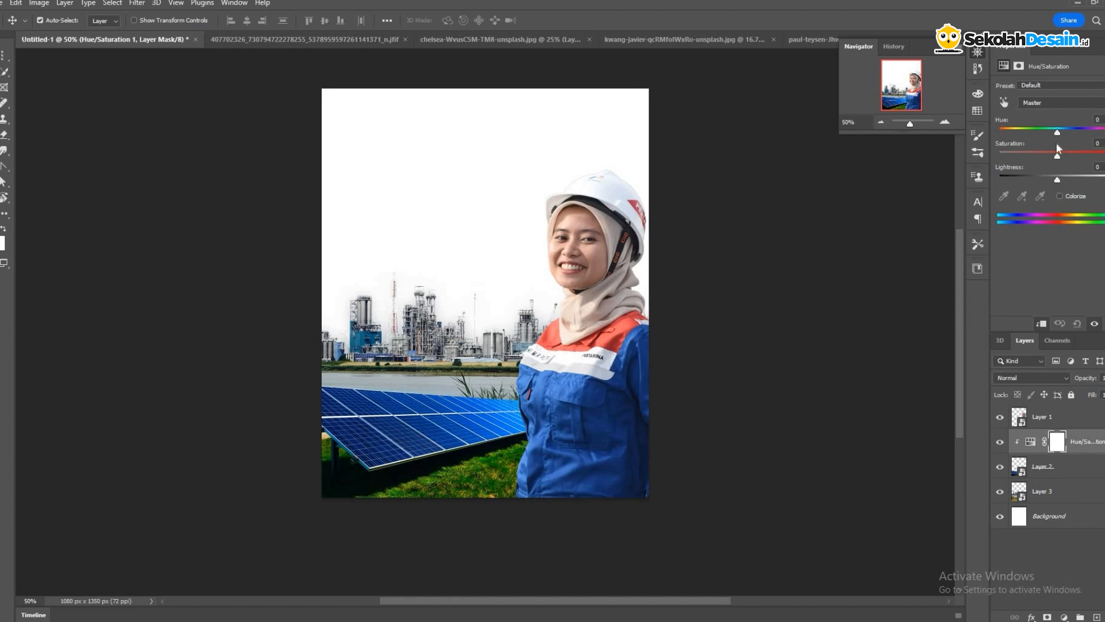
# - Reduce the Master saturation of the solar panels' Hue/Saturation adjustment to about -47
pyautogui.click(1041, 102)
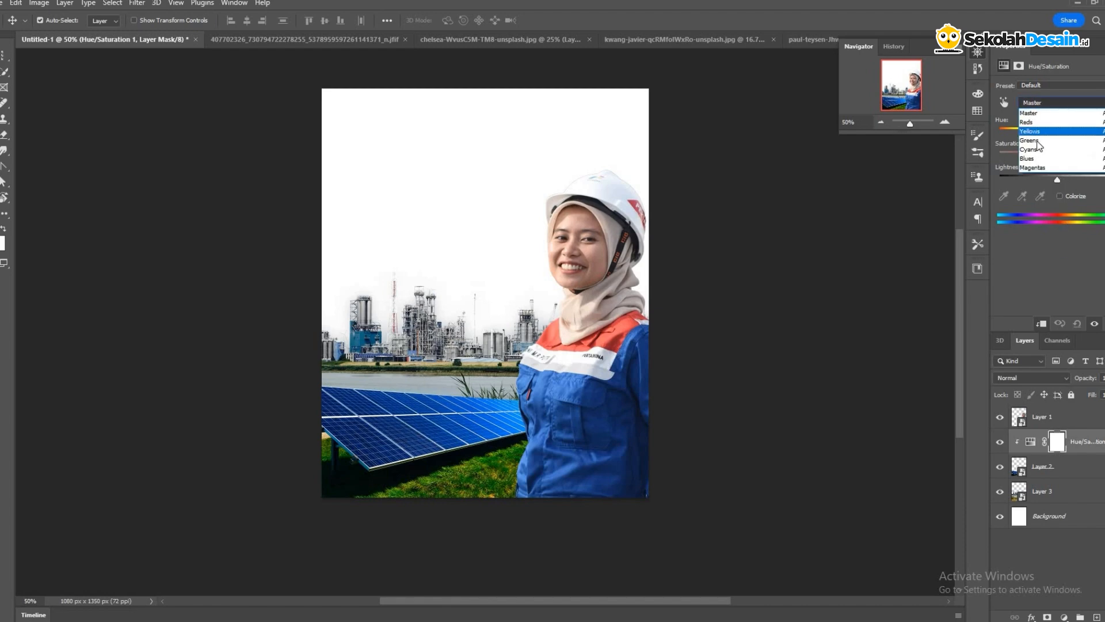
pyautogui.press('Escape')
pyautogui.moveTo(1049, 156); pyautogui.dragTo(1040, 156)
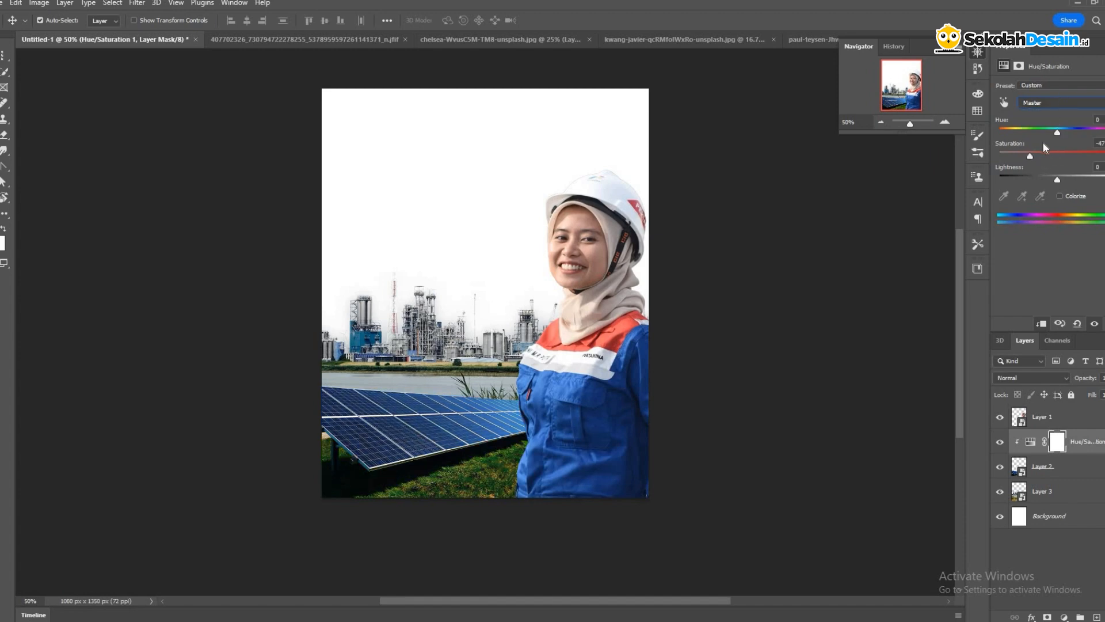
# - Adjust the Greens range of the solar panels' Hue/Saturation layer and raise the saturation of the Blues range
pyautogui.click(1044, 103)
pyautogui.press('Return')
pyautogui.moveTo(1077, 131); pyautogui.dragTo(1078, 132)
pyautogui.click(1064, 129)
pyautogui.click(1045, 103)
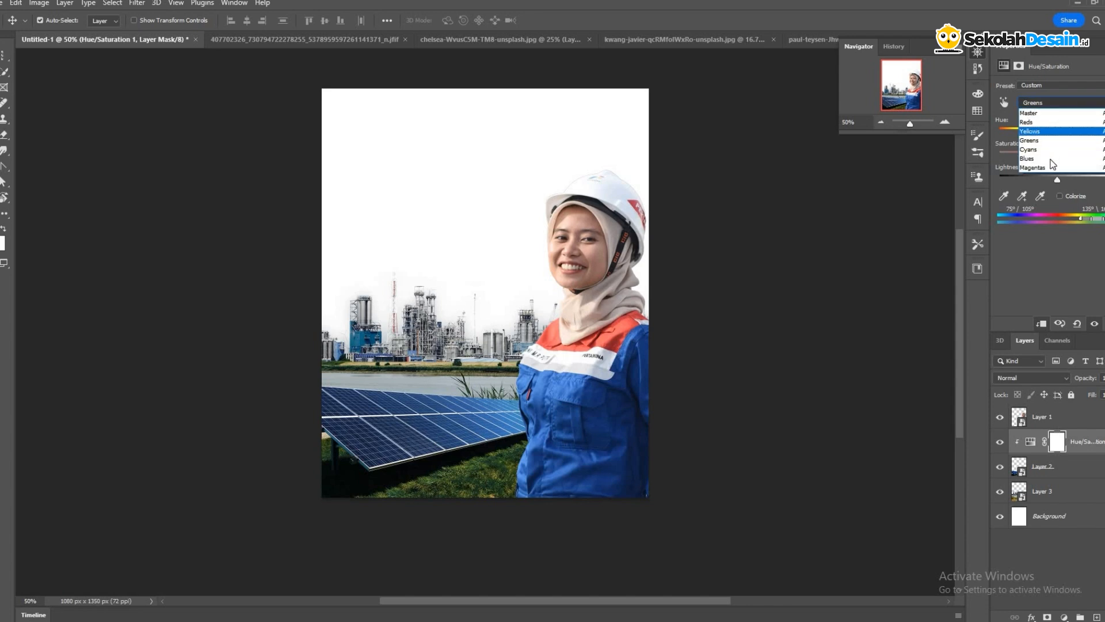
pyautogui.click(1059, 159)
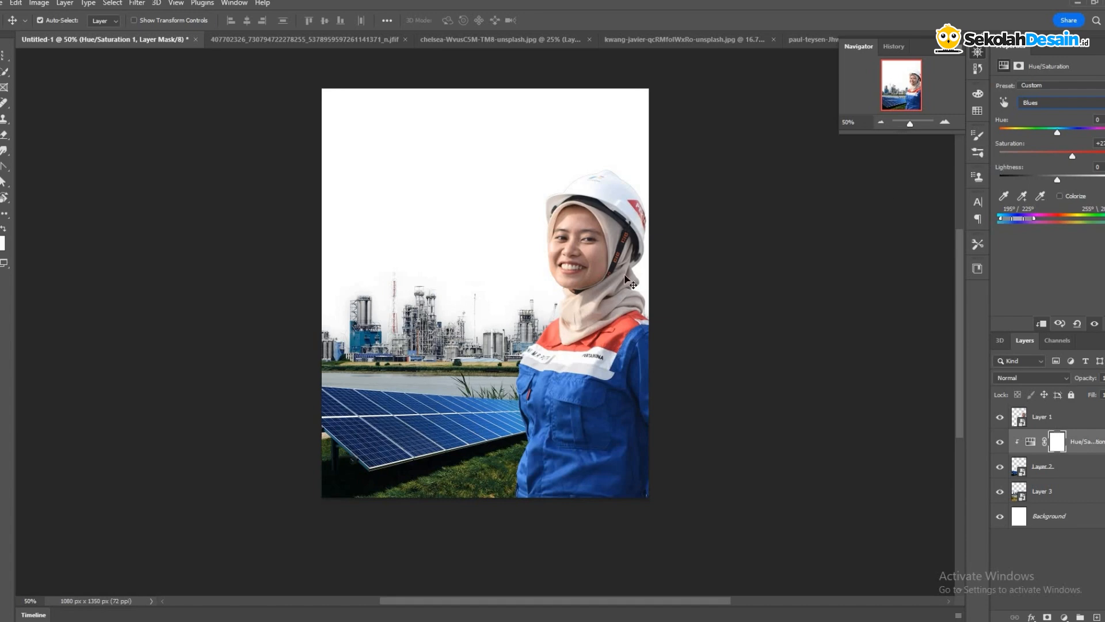
# - Add an Exposure adjustment layer above the factory layer and clip it to that layer
pyautogui.click(1038, 500)
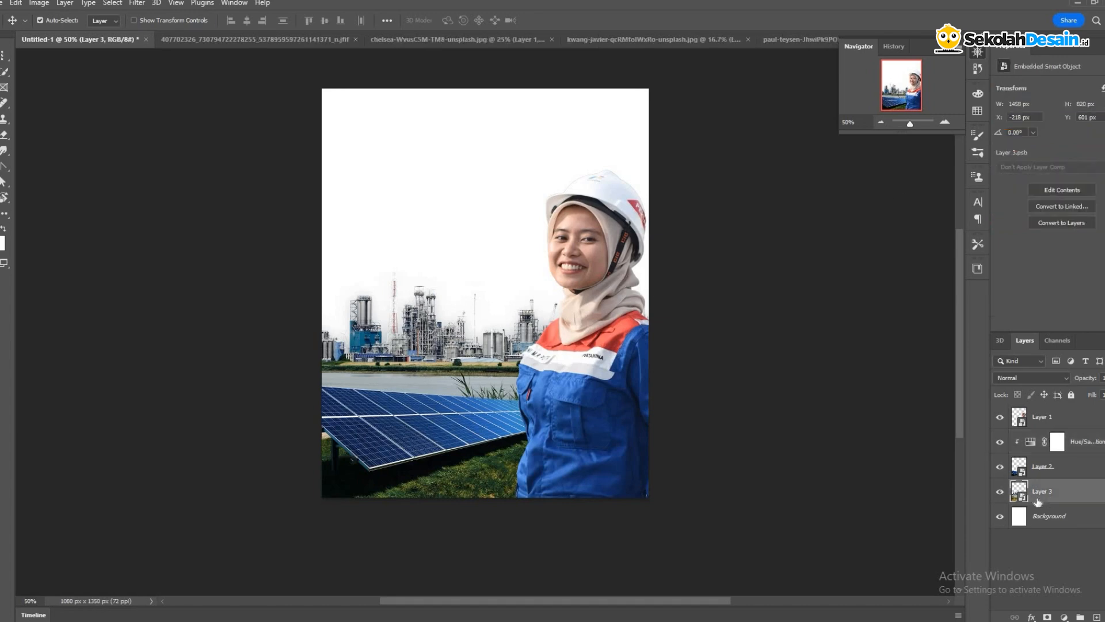
pyautogui.click(1033, 617)
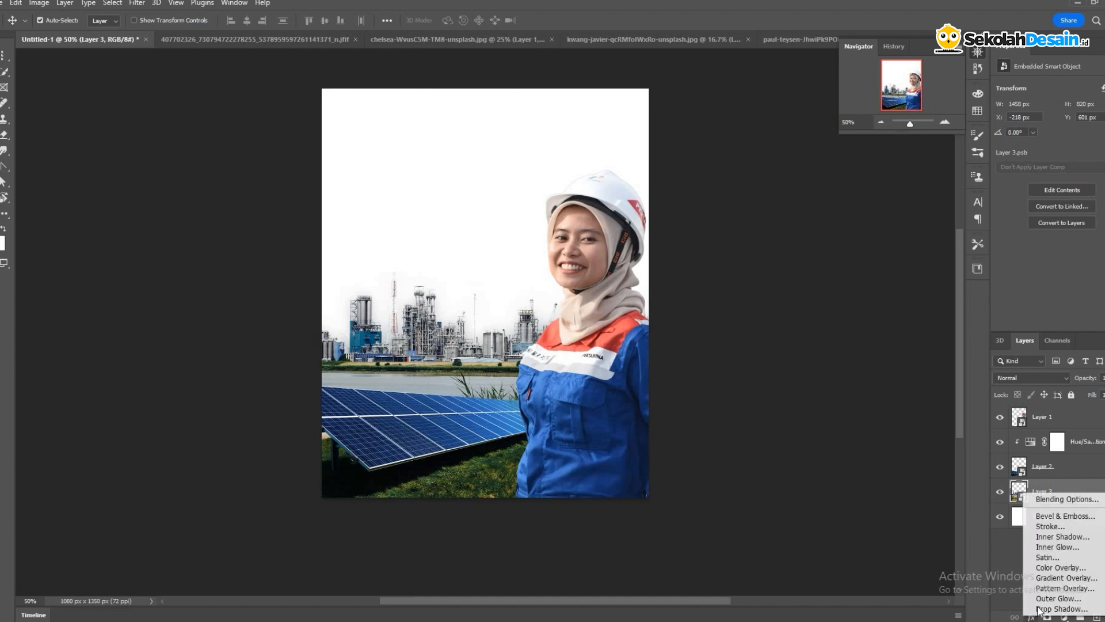
pyautogui.click(1063, 617)
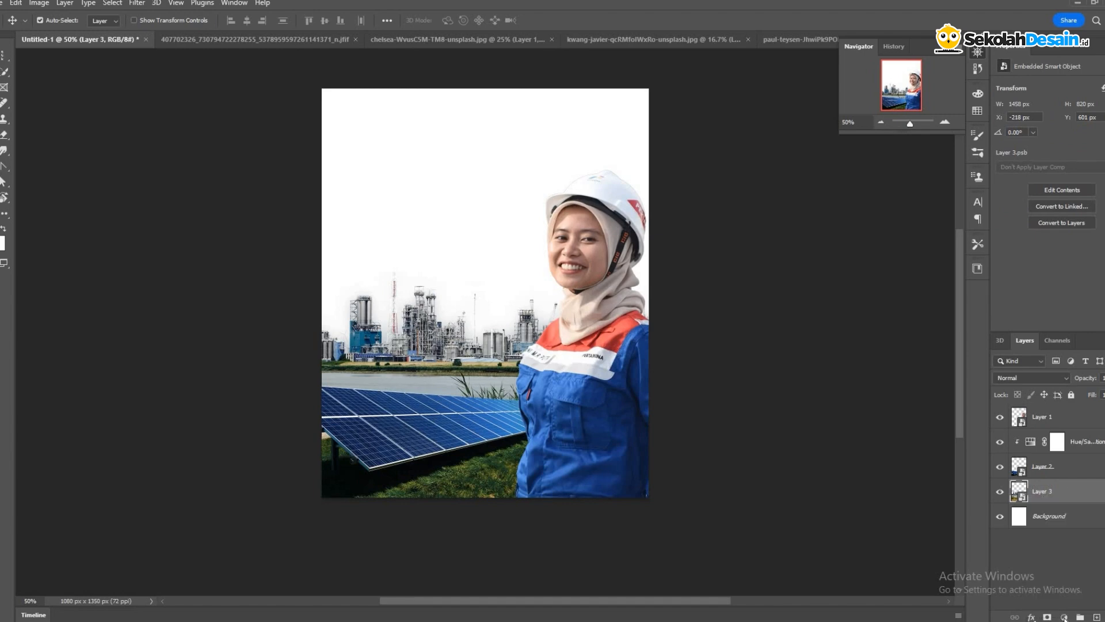
pyautogui.click(1066, 574)
pyautogui.click(1064, 617)
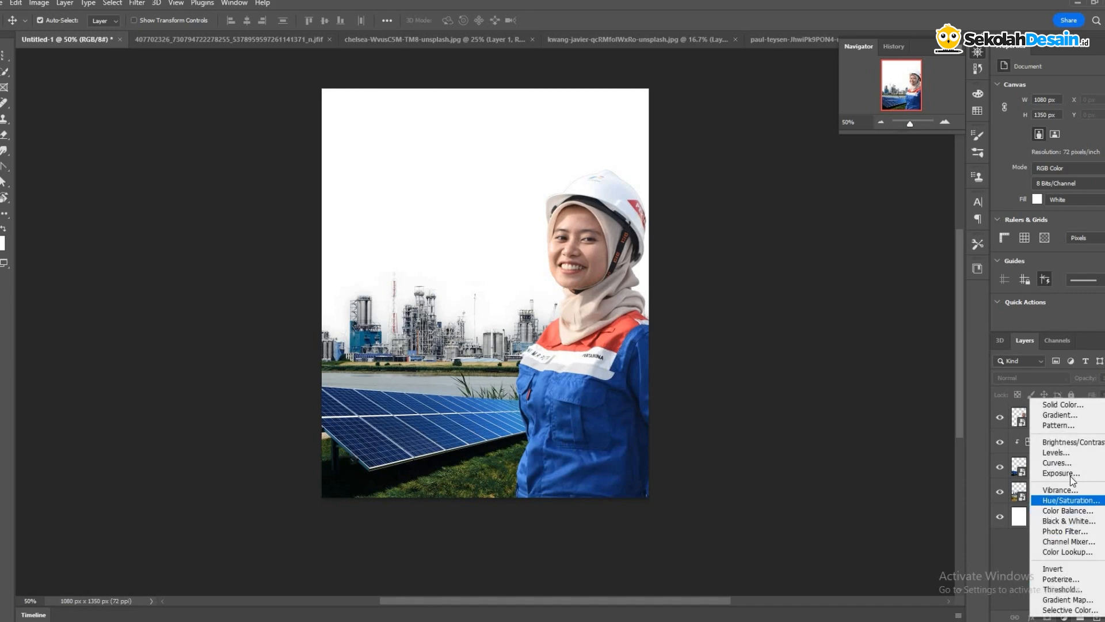
pyautogui.click(1062, 472)
pyautogui.moveTo(1069, 427); pyautogui.dragTo(1053, 510)
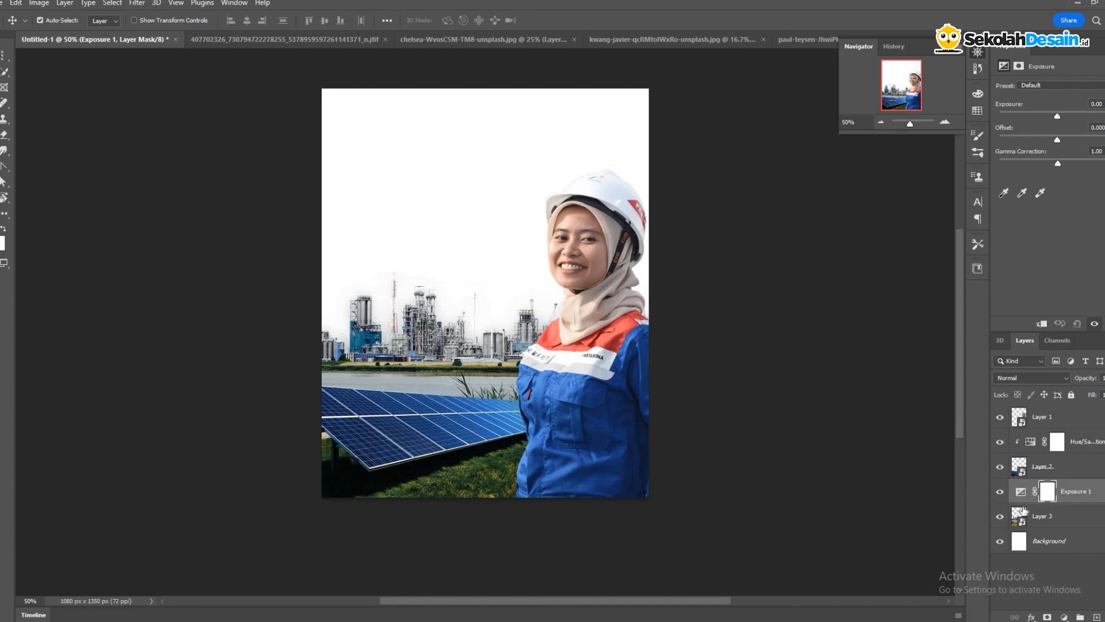
pyautogui.keyDown('alt'); pyautogui.click(1023, 506); pyautogui.keyUp('alt')
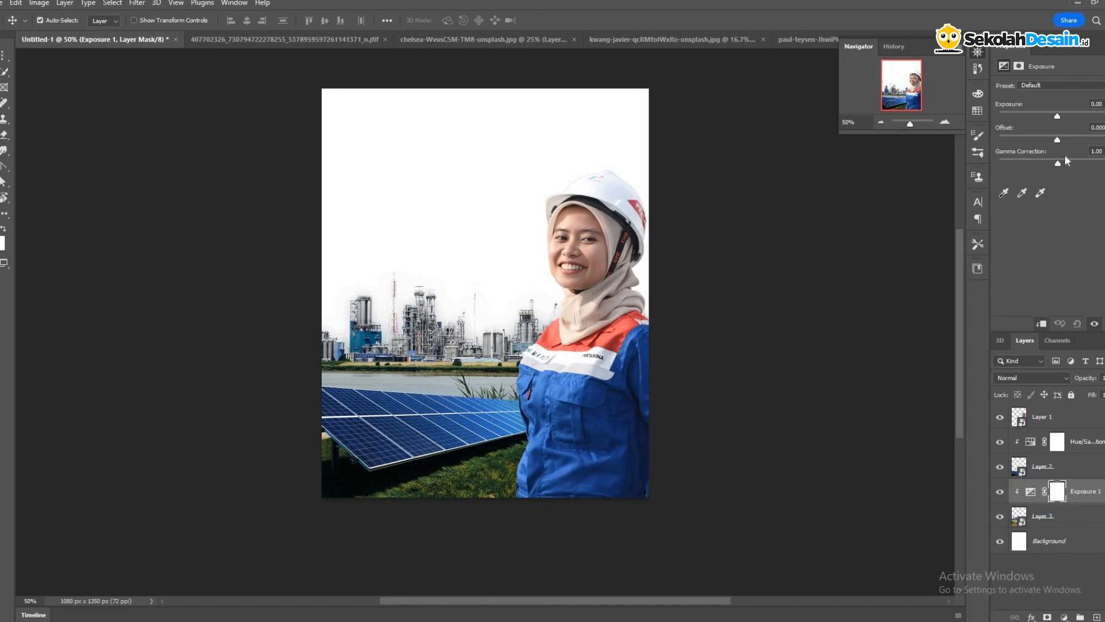
# - Set the factory's Exposure adjustment to exposure -0.31, gamma correction 0.85 and offset about -0.01
pyautogui.moveTo(1051, 113); pyautogui.dragTo(1056, 113)
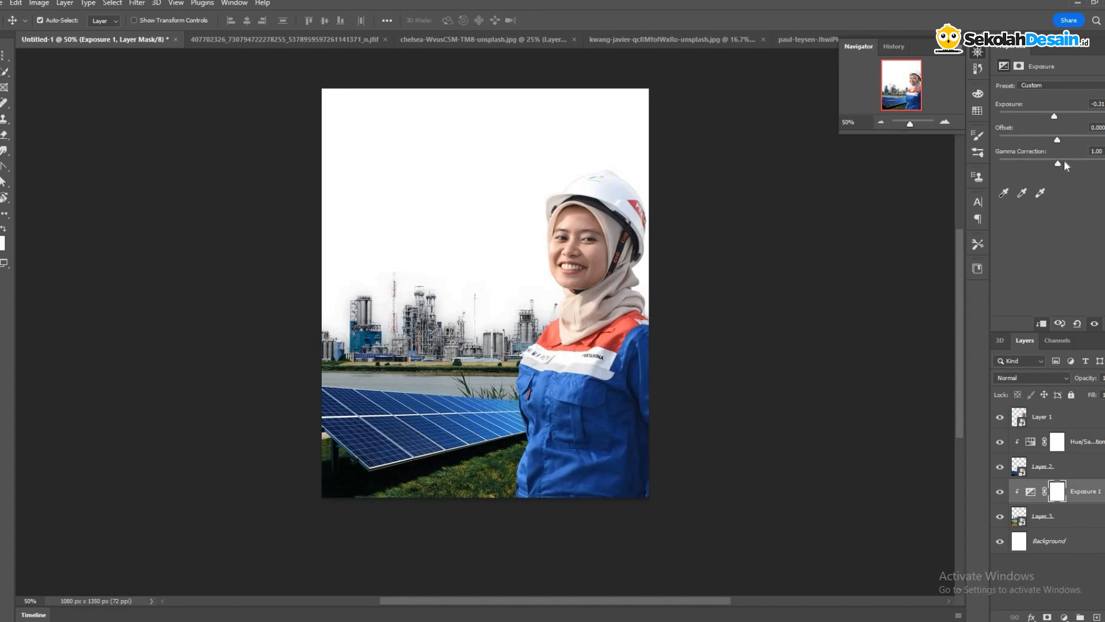
pyautogui.click(1064, 161)
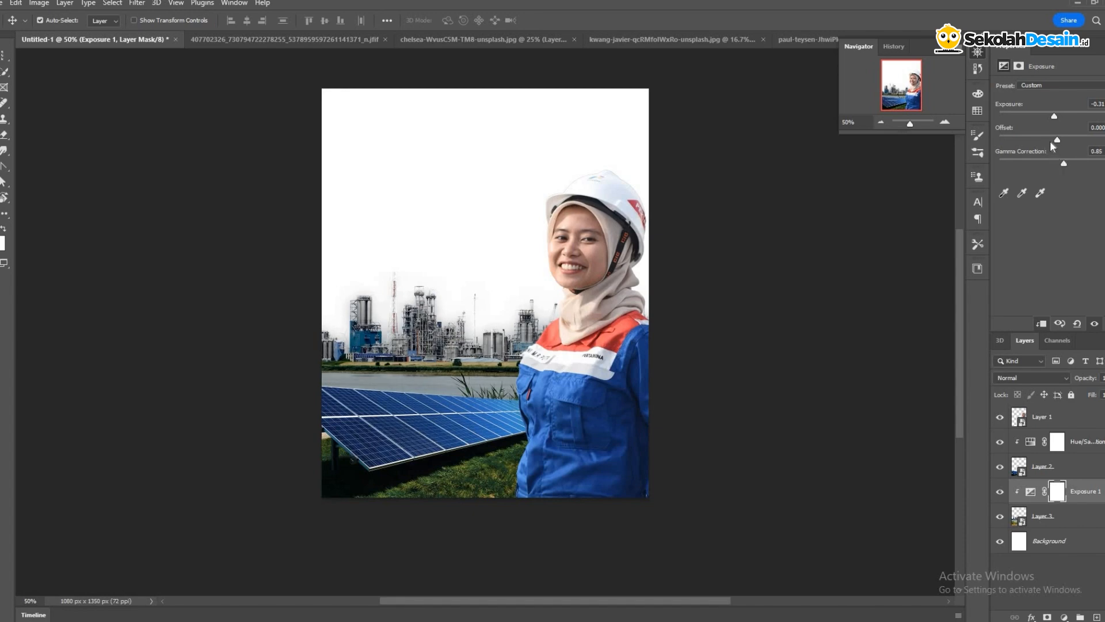
pyautogui.moveTo(1057, 141); pyautogui.dragTo(1054, 140)
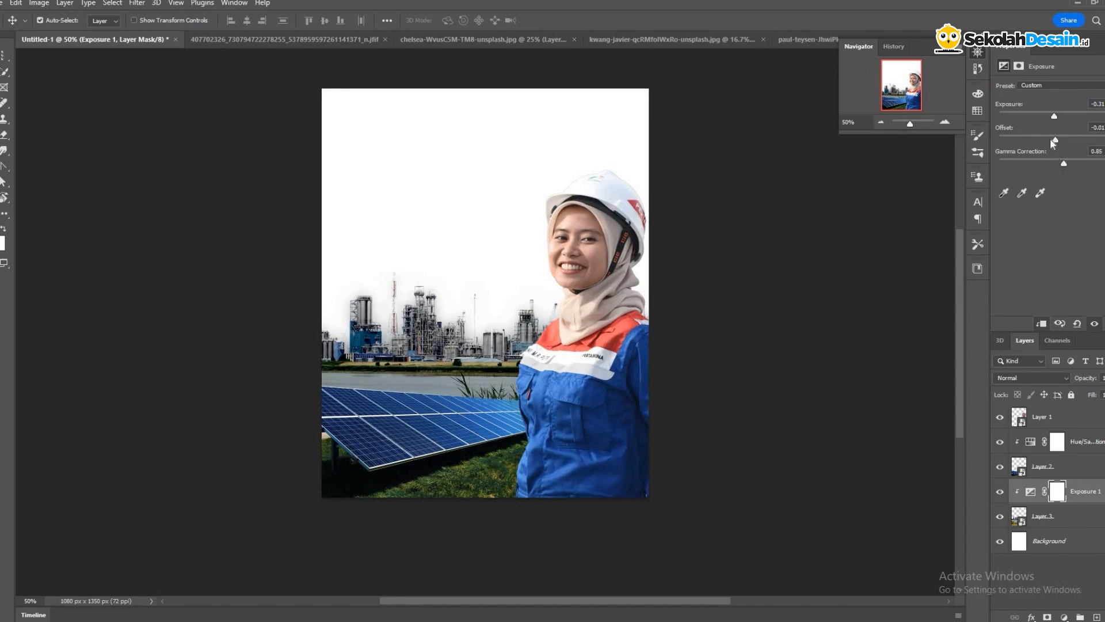
# - Add a Color Balance adjustment layer above the worker layer and shift its midtones towards yellow
pyautogui.click(1049, 420)
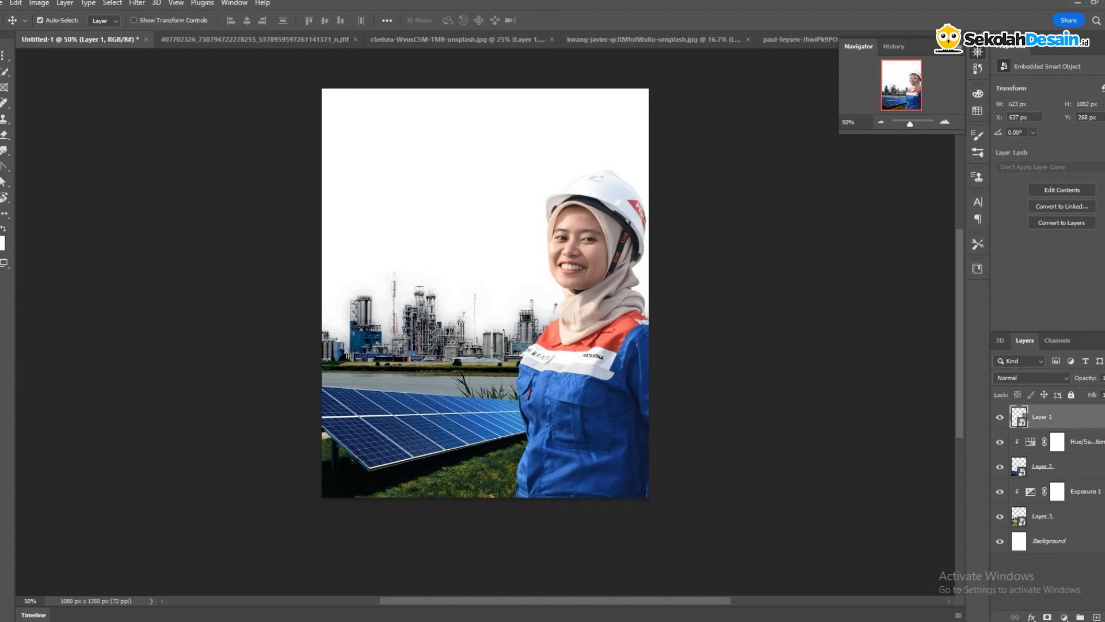
pyautogui.click(1064, 617)
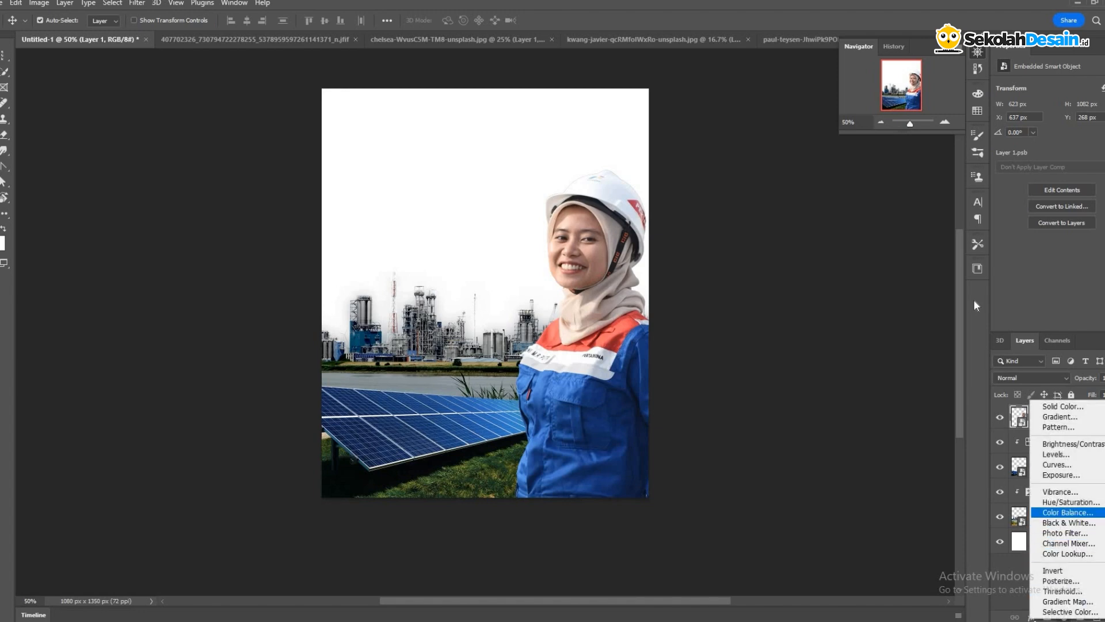
pyautogui.click(1061, 514)
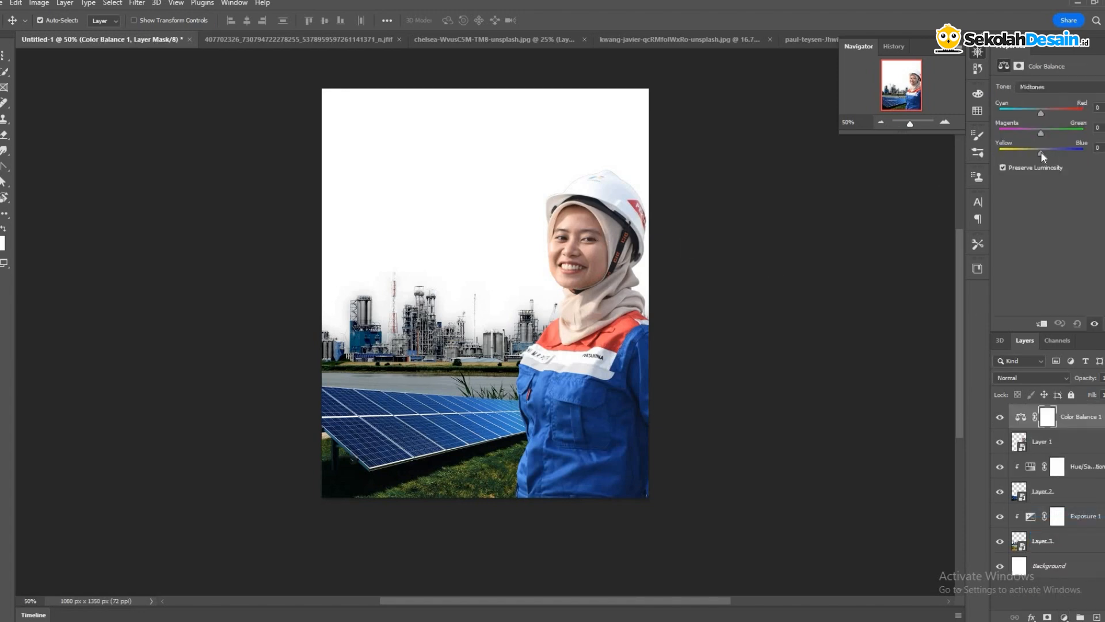
pyautogui.moveTo(1039, 152); pyautogui.dragTo(1035, 112)
pyautogui.moveTo(1034, 154); pyautogui.dragTo(1031, 153)
# - Add a Solid Color fill layer in light blue a6dcff directly above the Background layer
pyautogui.click(1061, 581)
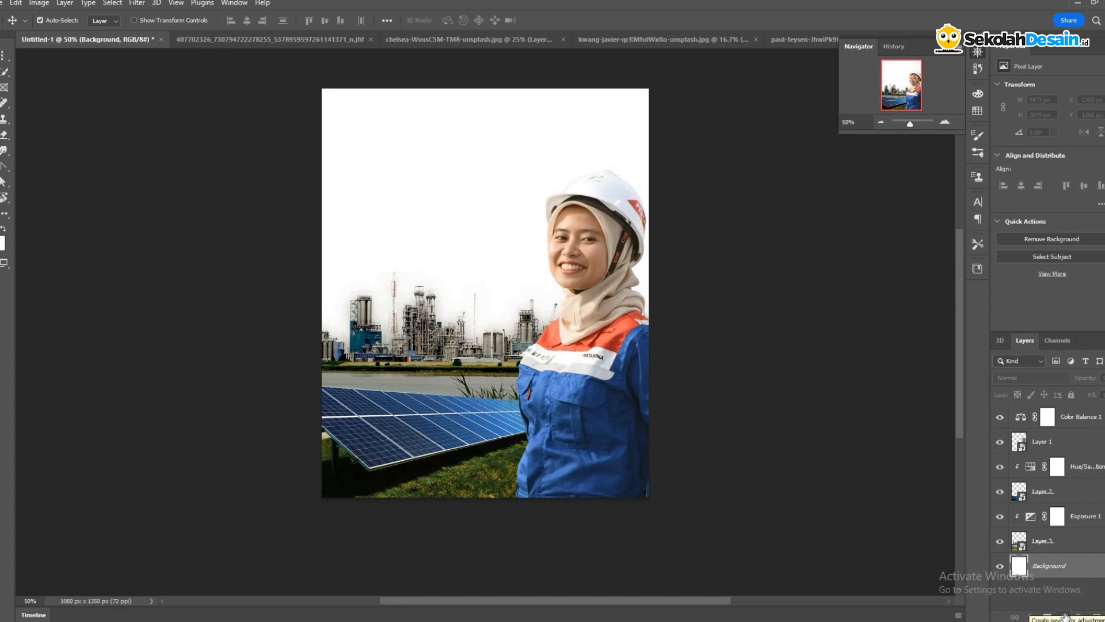
pyautogui.click(1066, 616)
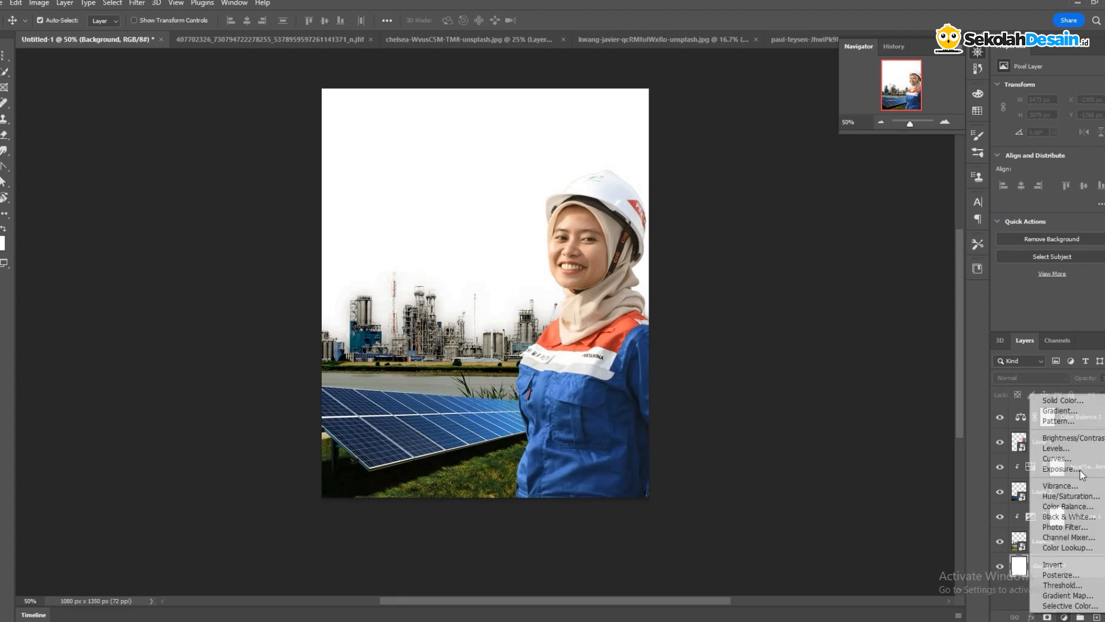
pyautogui.click(1075, 401)
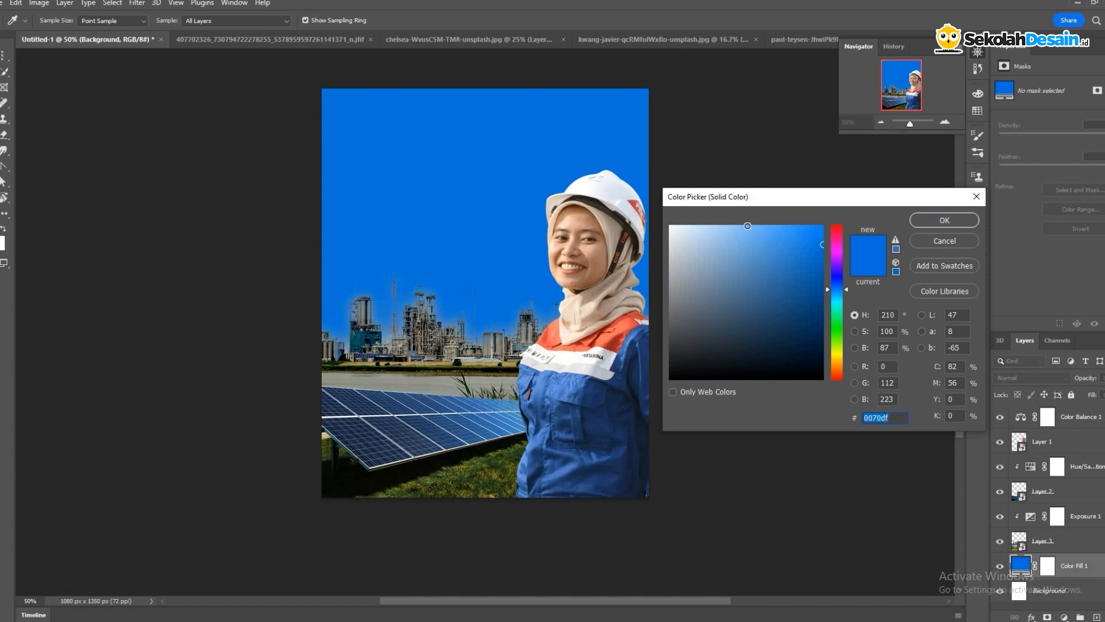
pyautogui.click(748, 227)
pyautogui.click(741, 225)
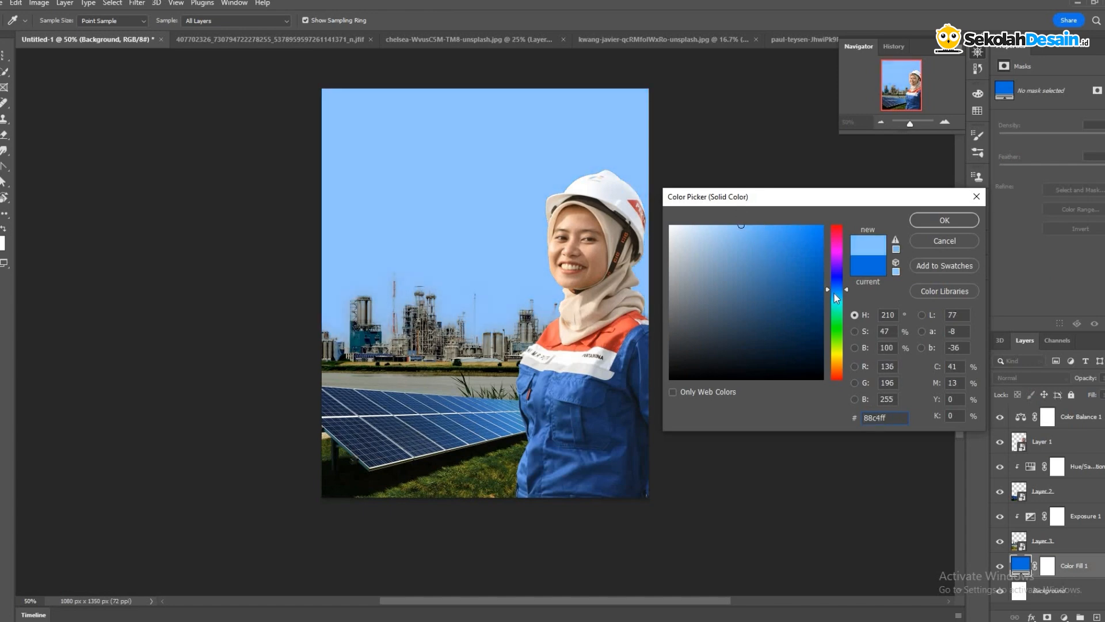
pyautogui.moveTo(830, 297); pyautogui.dragTo(830, 292)
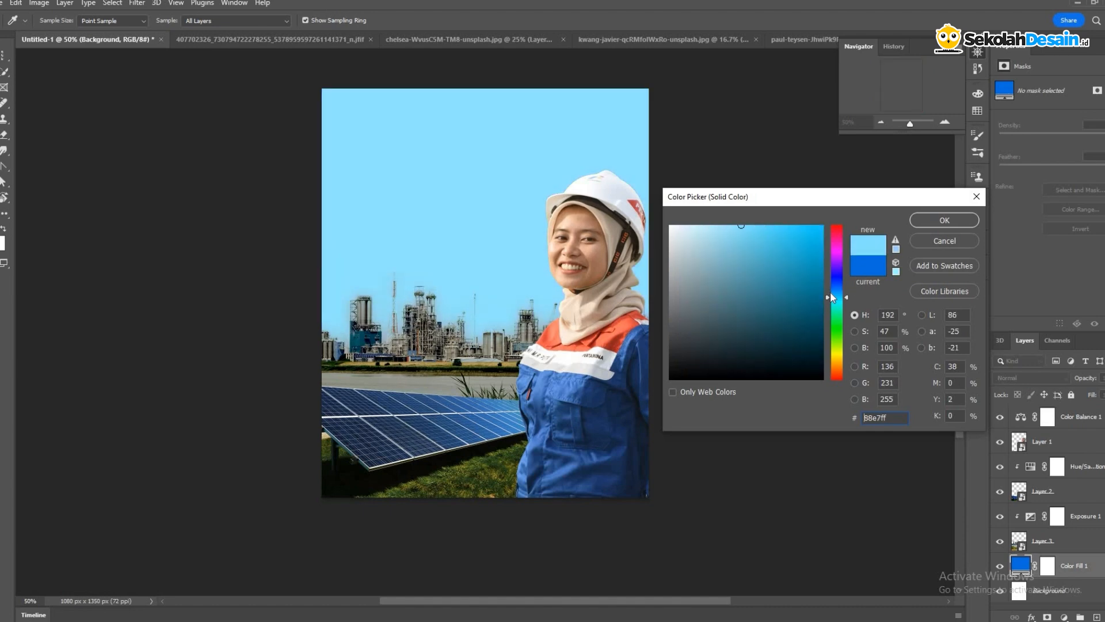
pyautogui.click(723, 224)
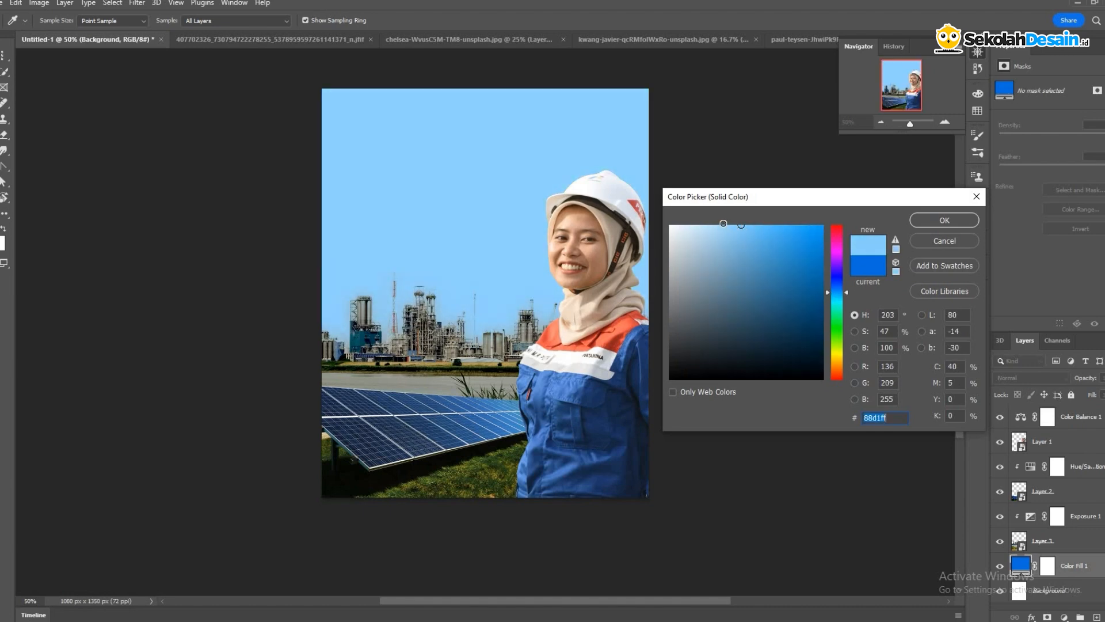
pyautogui.click(723, 224)
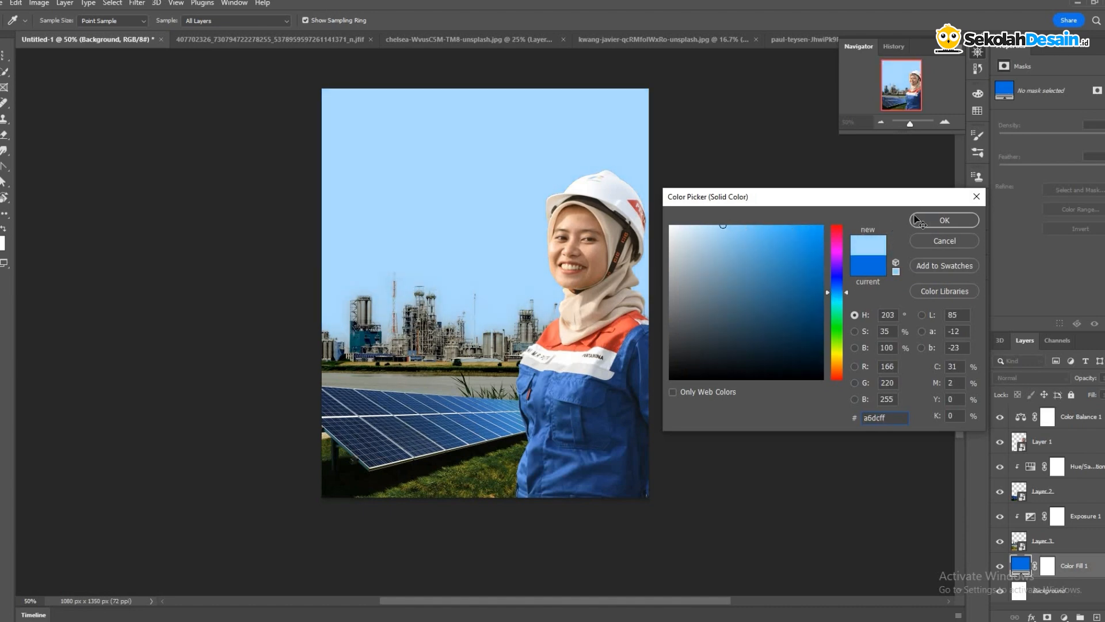
pyautogui.press('Return')
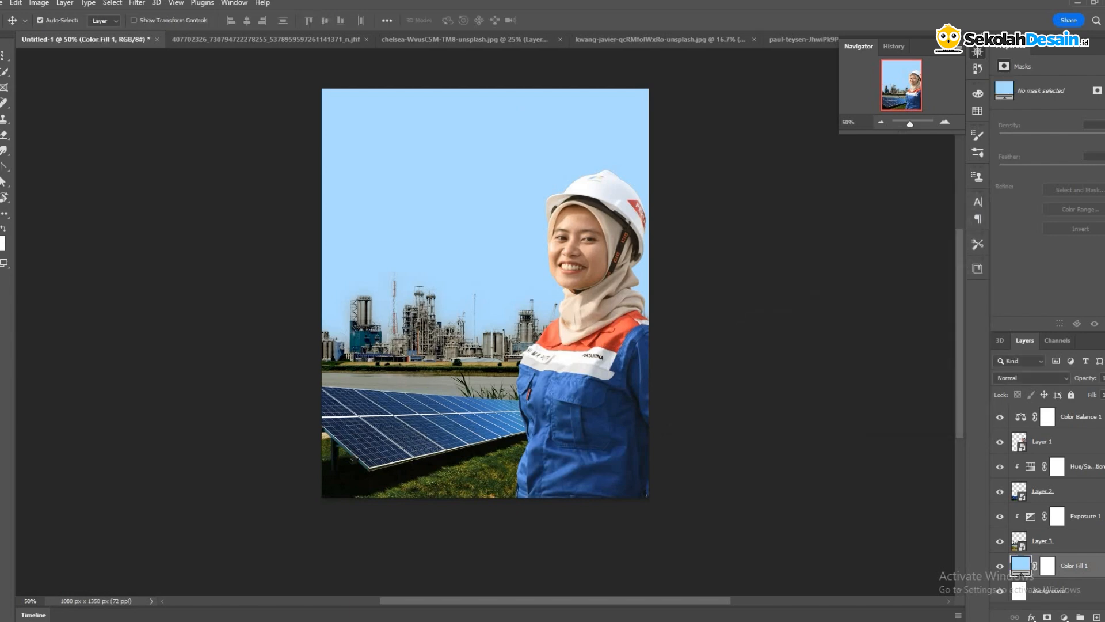
# - Choose the Soft Round brush and add a new empty layer directly above the light-blue colour fill layer
pyautogui.click(1, 119)
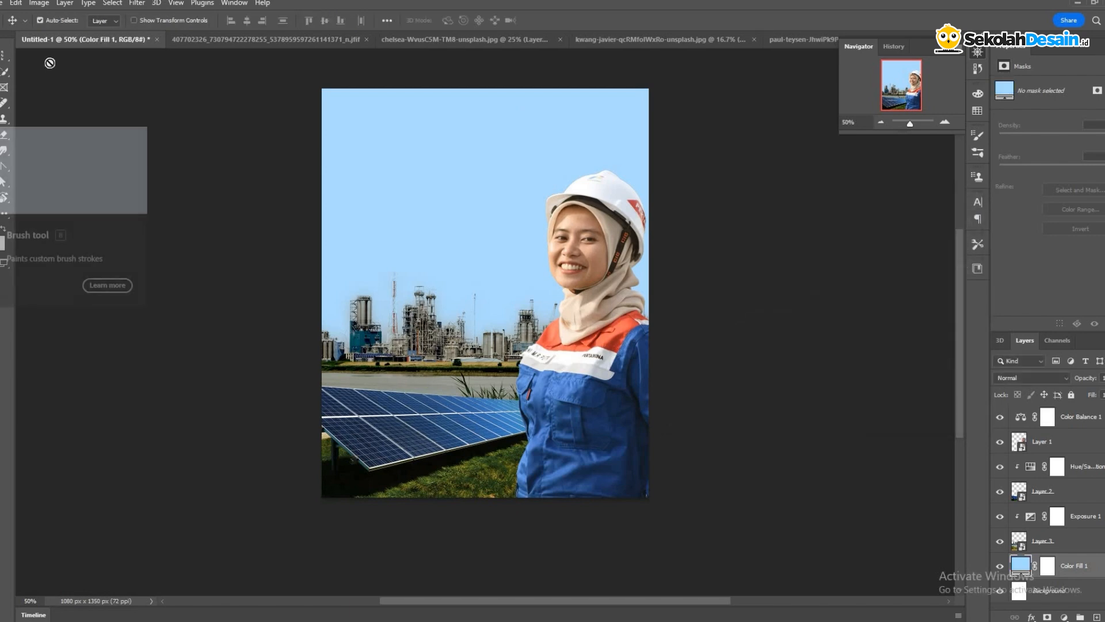
pyautogui.rightClick(70, 91)
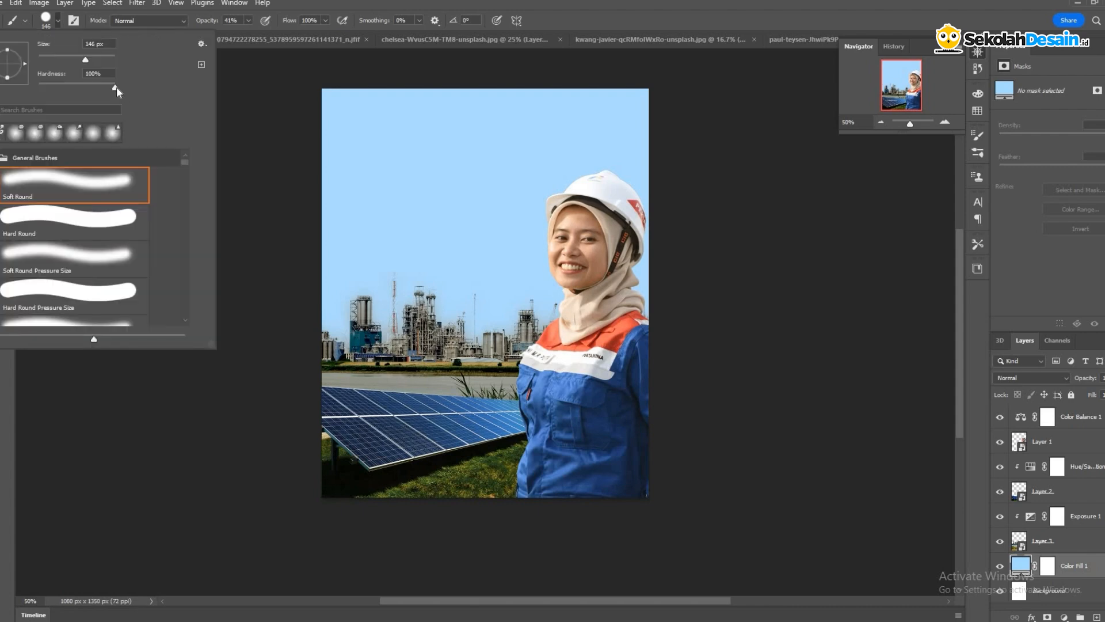
pyautogui.click(24, 177)
pyautogui.click(1071, 572)
pyautogui.hotkey('ctrl', 'shift', 'n')
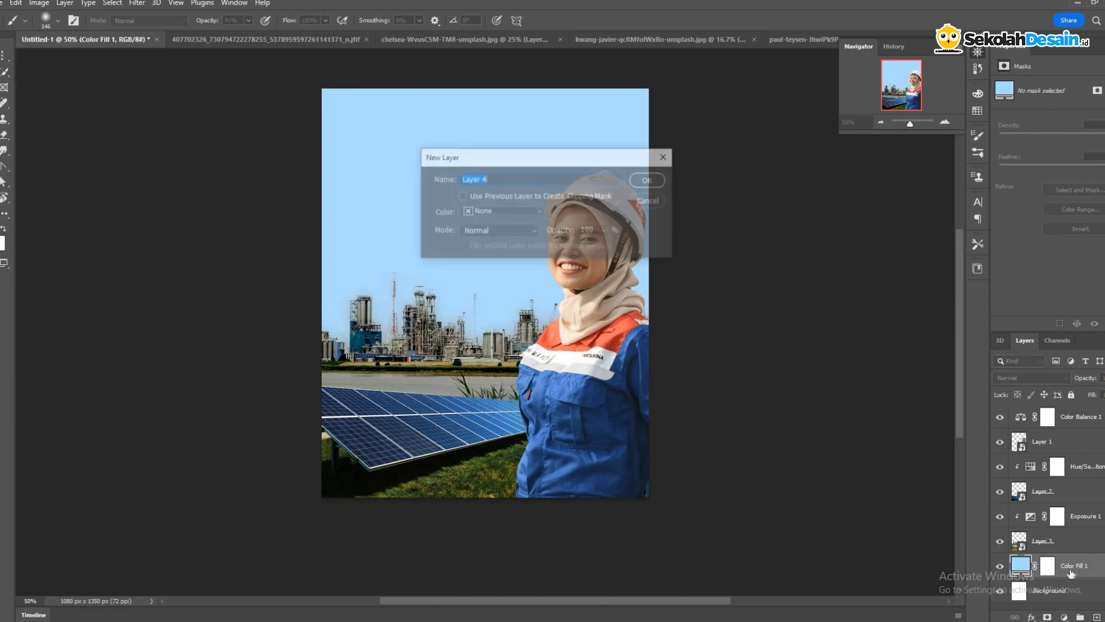
pyautogui.press('Return')
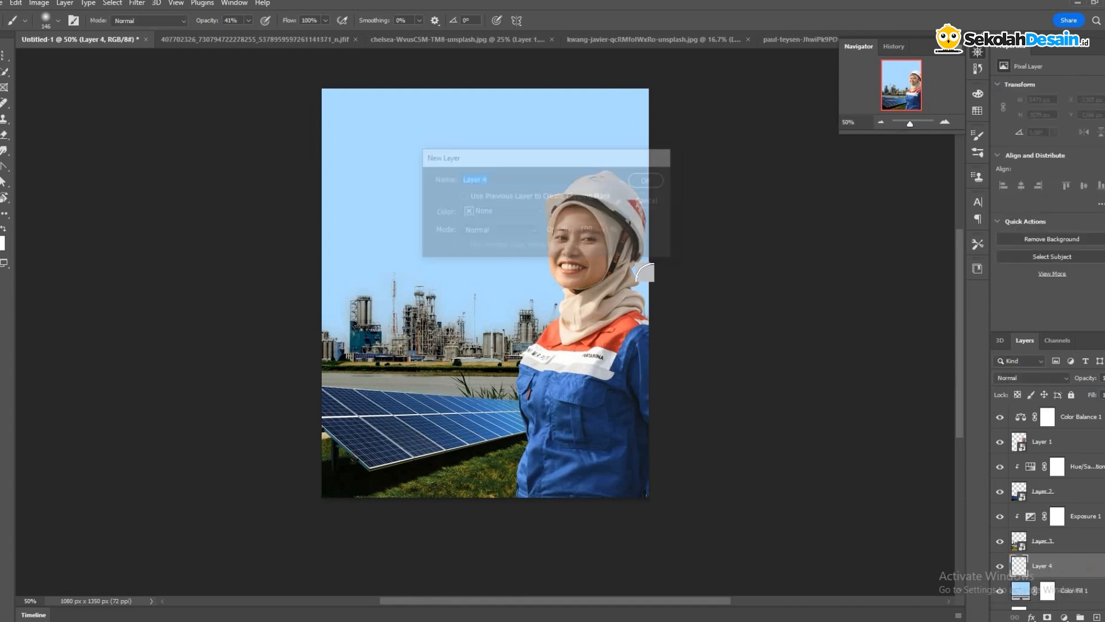
# - Set the brush to 180 px size, 0% hardness and 30% opacity
pyautogui.rightClick(92, 57)
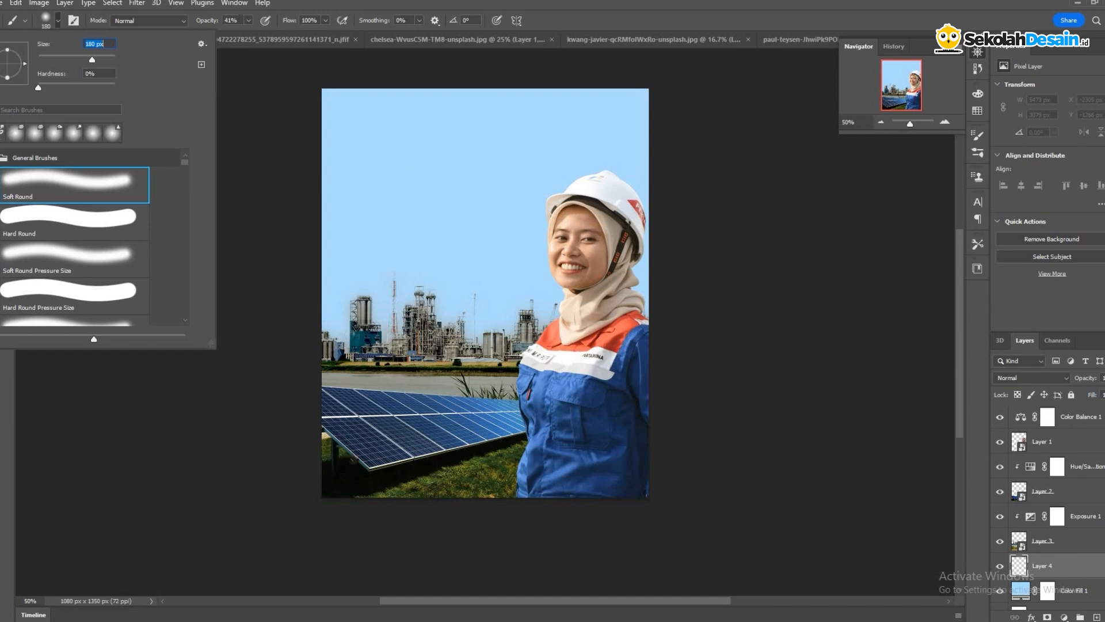
pyautogui.click(219, 19)
pyautogui.click(219, 19)
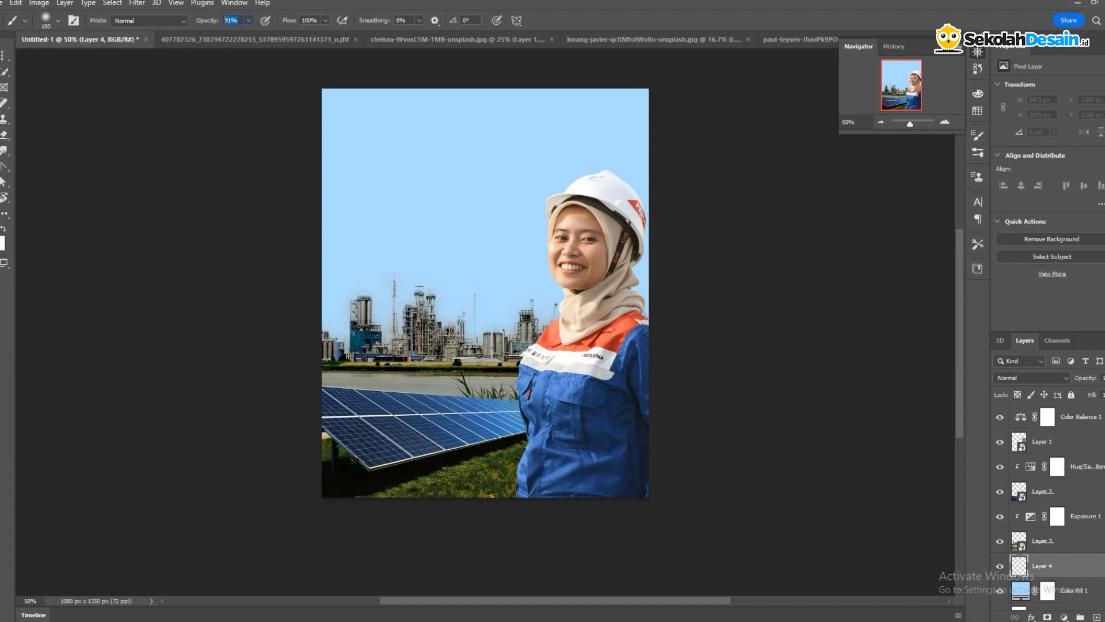
pyautogui.write('30')
pyautogui.press('Return')
# - Test a blue brush dab on the sky, undo it and switch the brush colour to white
pyautogui.moveTo(462, 186); pyautogui.dragTo(229, 220)
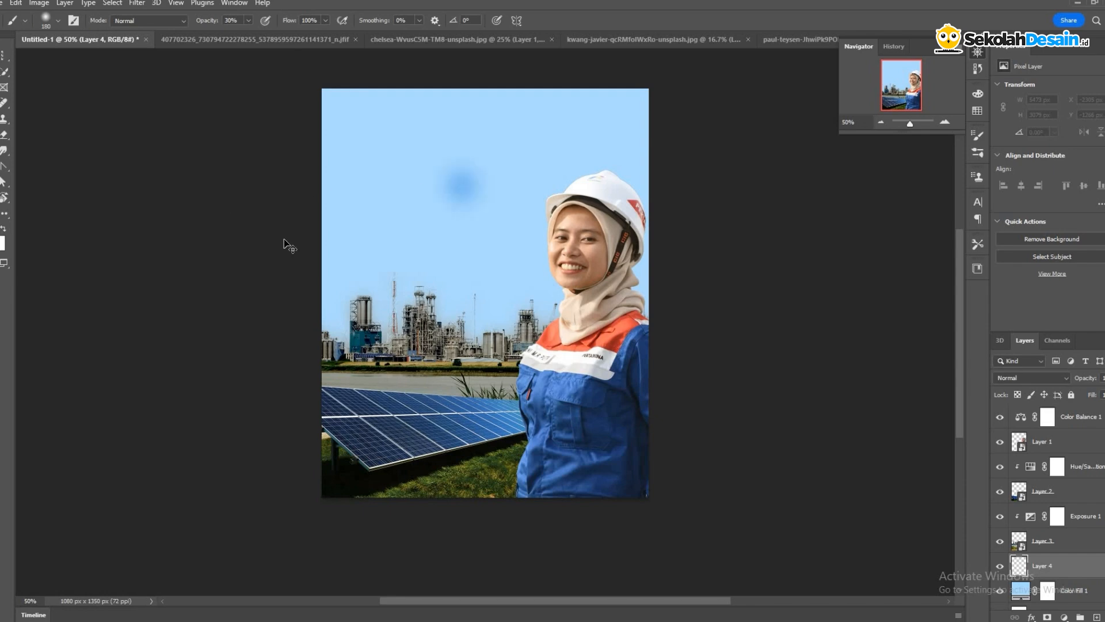
pyautogui.hotkey('ctrl', 'z')
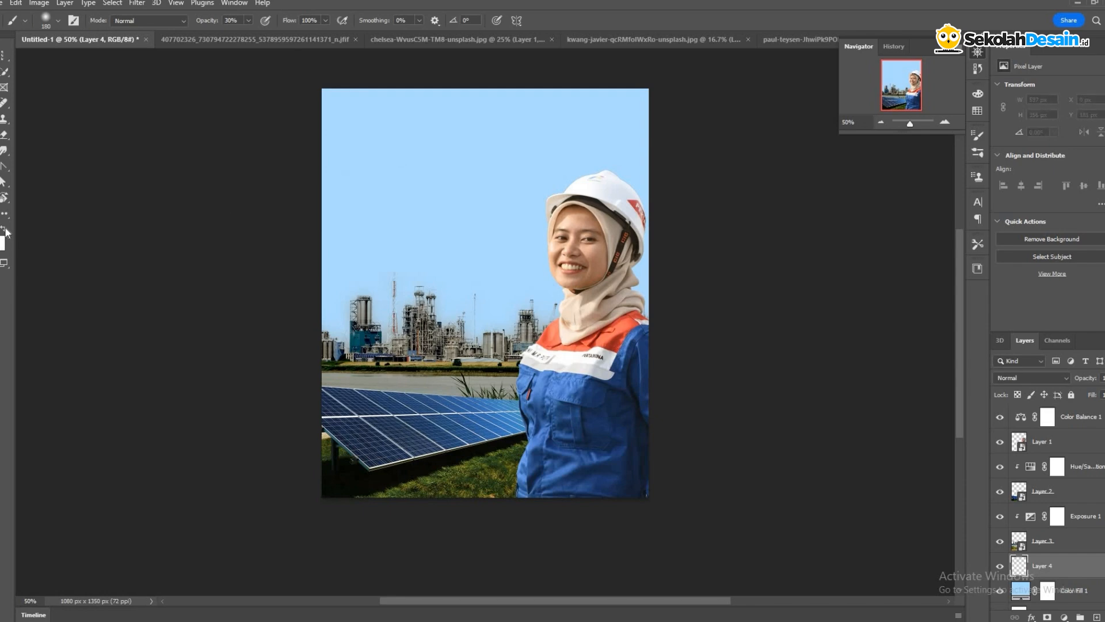
pyautogui.press('x')
pyautogui.moveTo(185, 246)
pyautogui.mouseDown()
pyautogui.moveTo(278, 247)
pyautogui.moveTo(425, 204)
pyautogui.mouseUp()
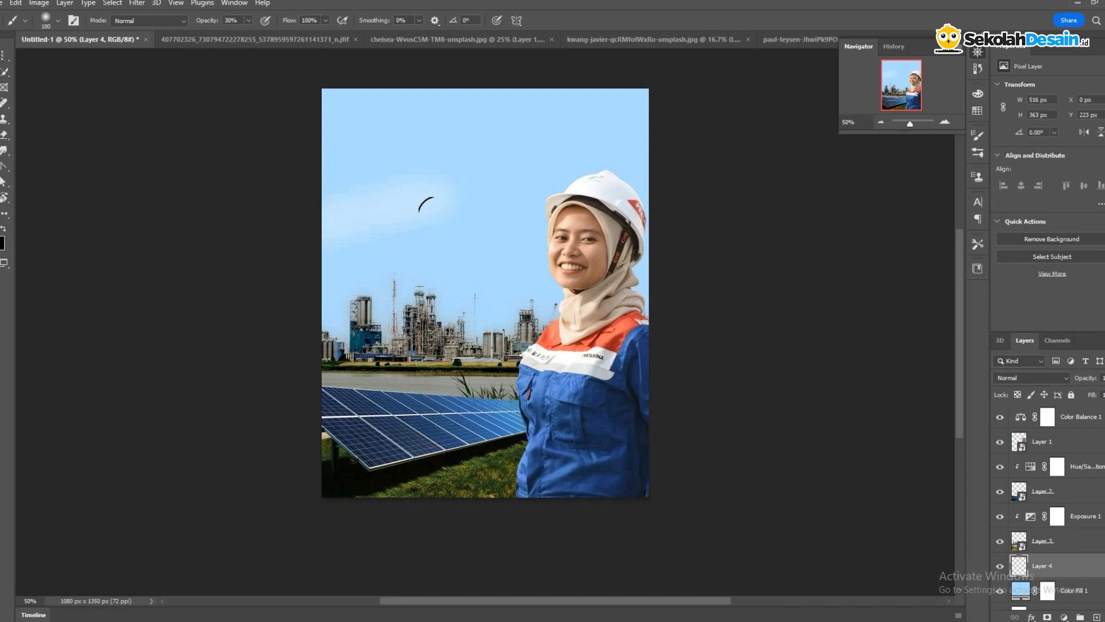
pyautogui.hotkey('ctrl', 'z')
pyautogui.moveTo(248, 206); pyautogui.dragTo(450, 208)
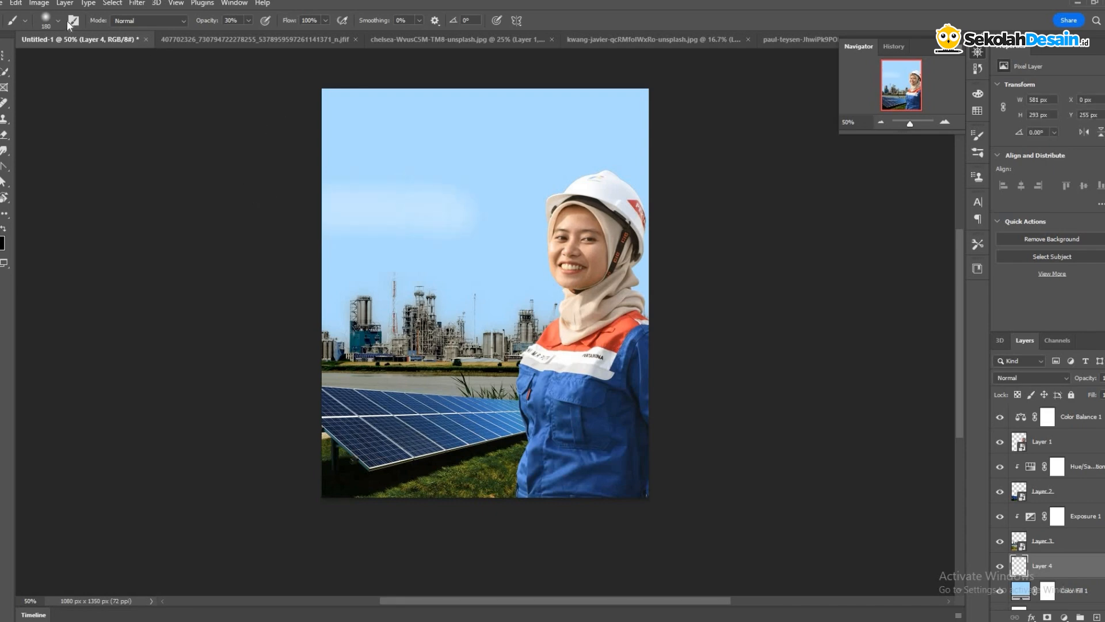
pyautogui.hotkey('ctrl', 'z')
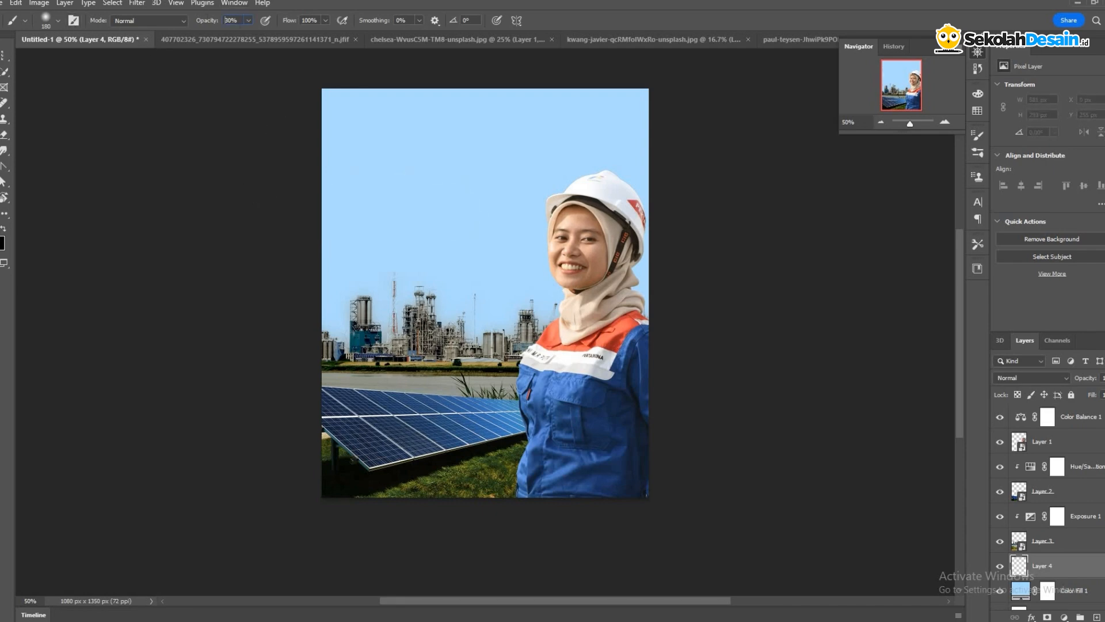
# - Paint soft white clouds at 50% brush opacity in the upper-left sky, beside the worker's face and behind the helmet
pyautogui.click(202, 23)
pyautogui.write('50')
pyautogui.press('Return')
pyautogui.moveTo(337, 156); pyautogui.dragTo(468, 153)
pyautogui.hotkey('ctrl', 'z')
pyautogui.moveTo(327, 190)
pyautogui.mouseDown()
pyautogui.moveTo(378, 187)
pyautogui.moveTo(444, 161)
pyautogui.mouseUp()
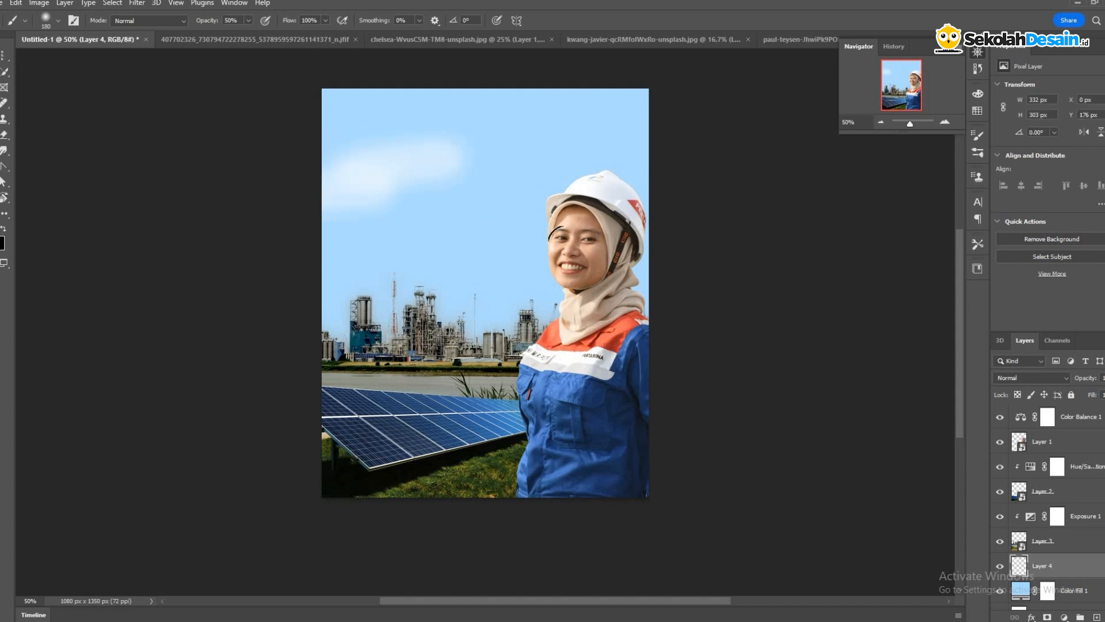
pyautogui.moveTo(502, 245); pyautogui.dragTo(565, 245)
pyautogui.moveTo(585, 135); pyautogui.dragTo(586, 146)
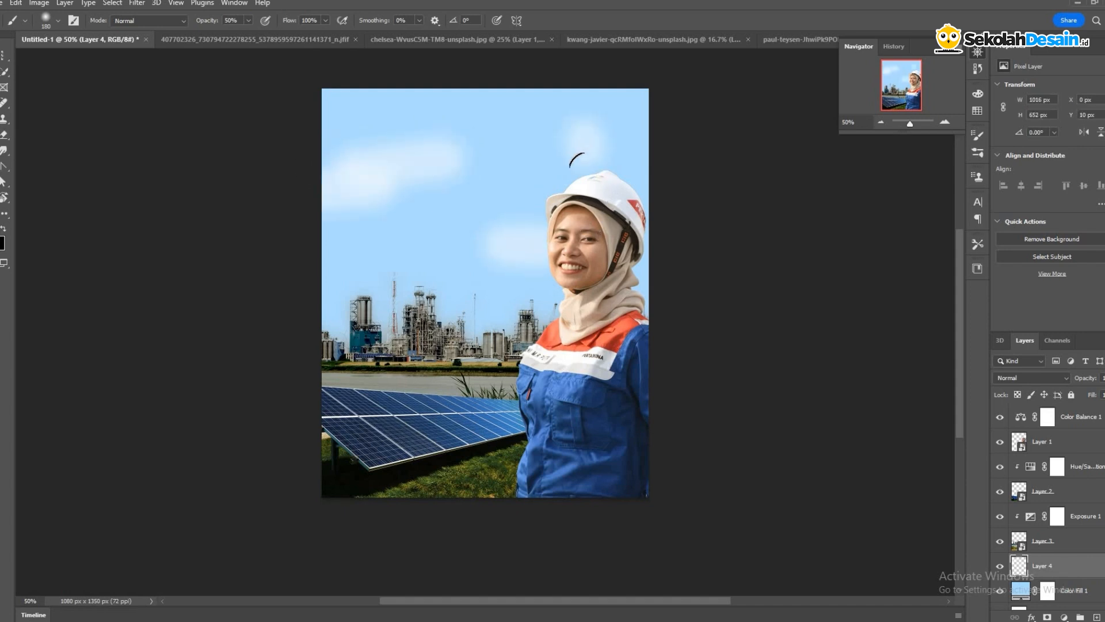
pyautogui.hotkey('ctrl', 'z')
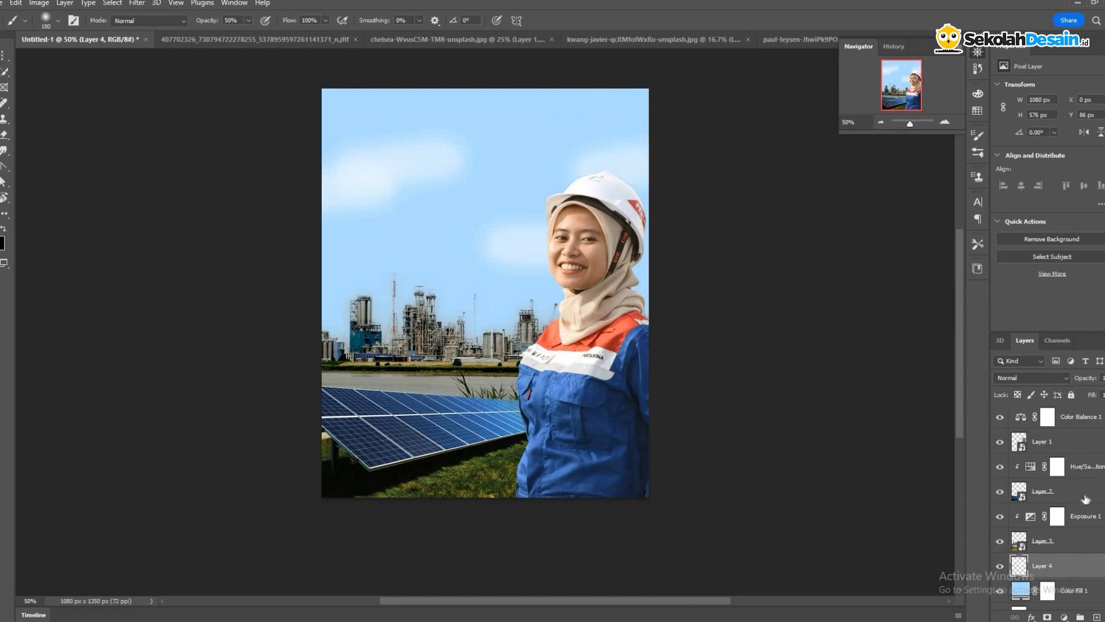
# - Convert the painted cloud layer to a smart object
pyautogui.click(136, 3)
pyautogui.rightClick(1067, 562)
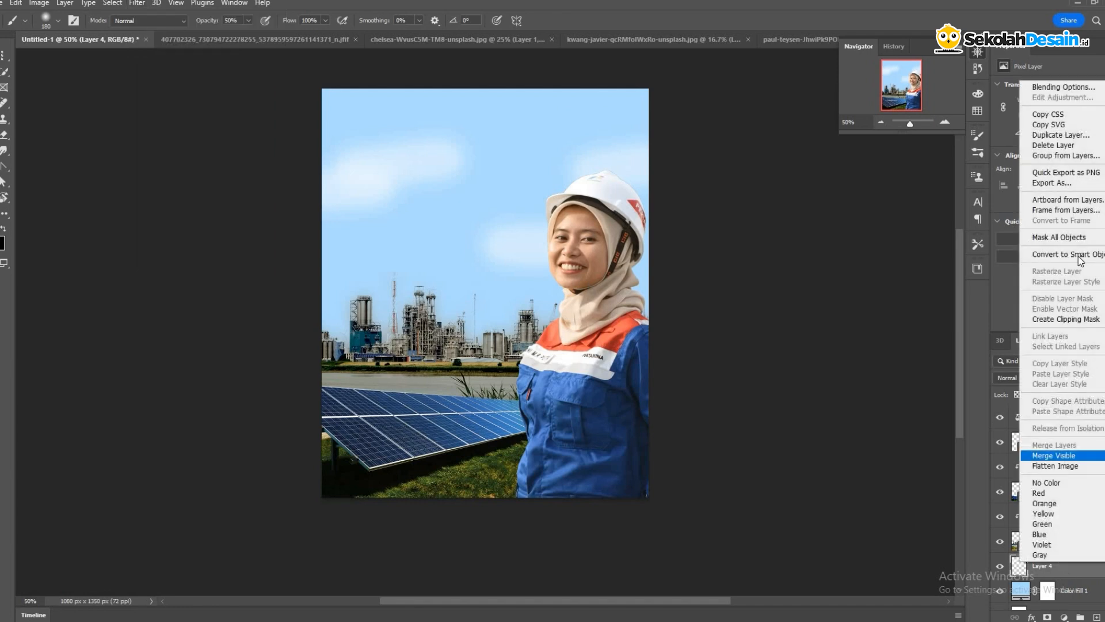
pyautogui.click(1078, 257)
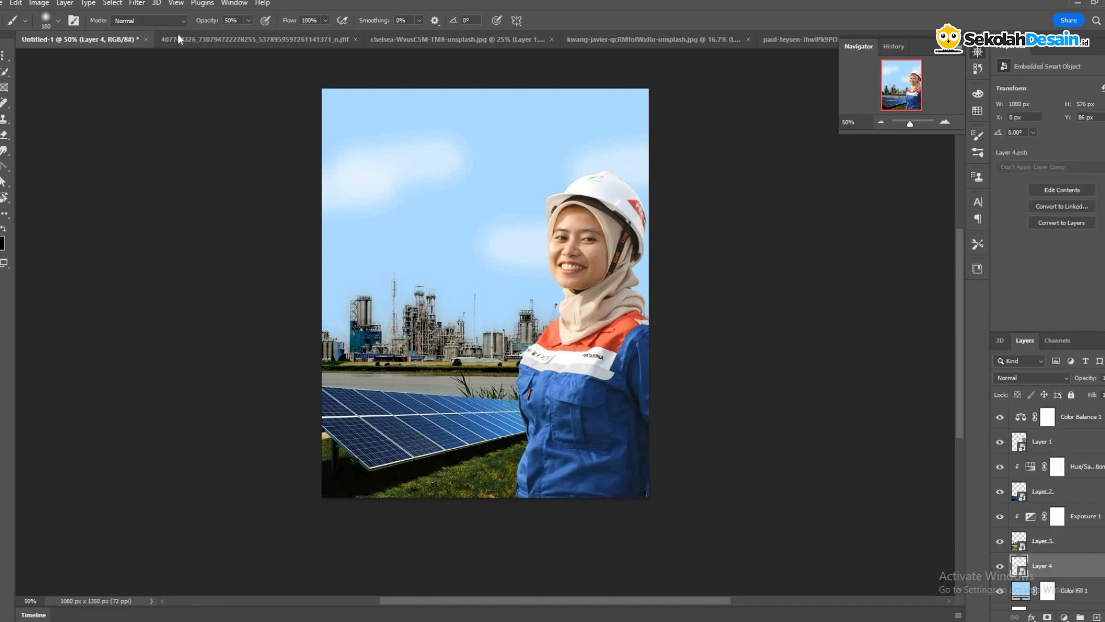
# - Apply a Gaussian Blur with a radius of 27.7 pixels to the cloud layer
pyautogui.hotkey('alt', 't')
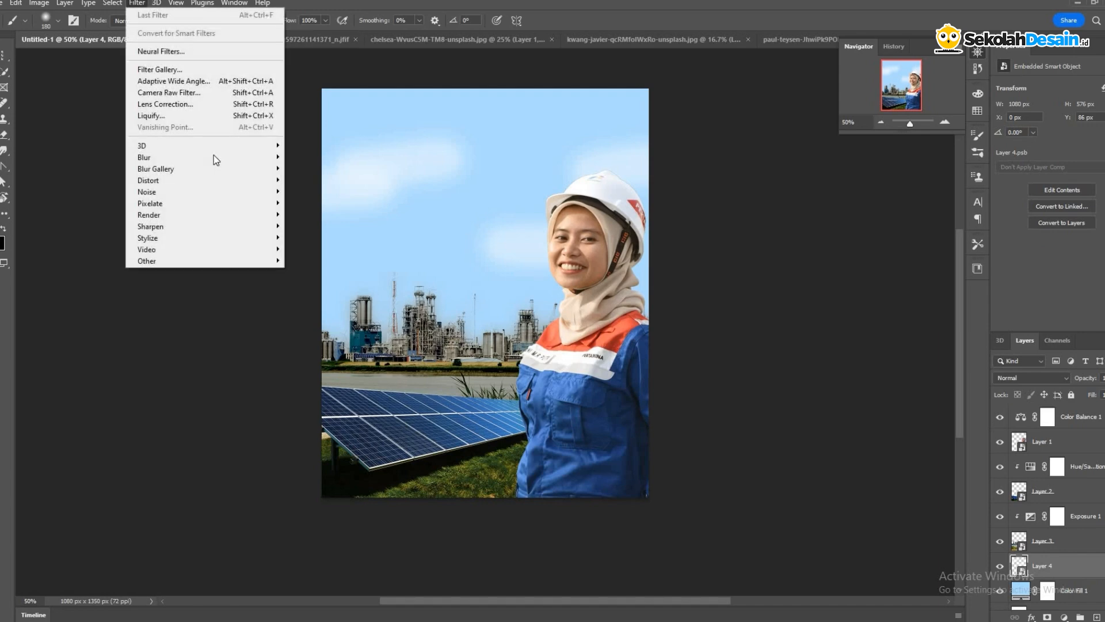
pyautogui.moveTo(290, 157)
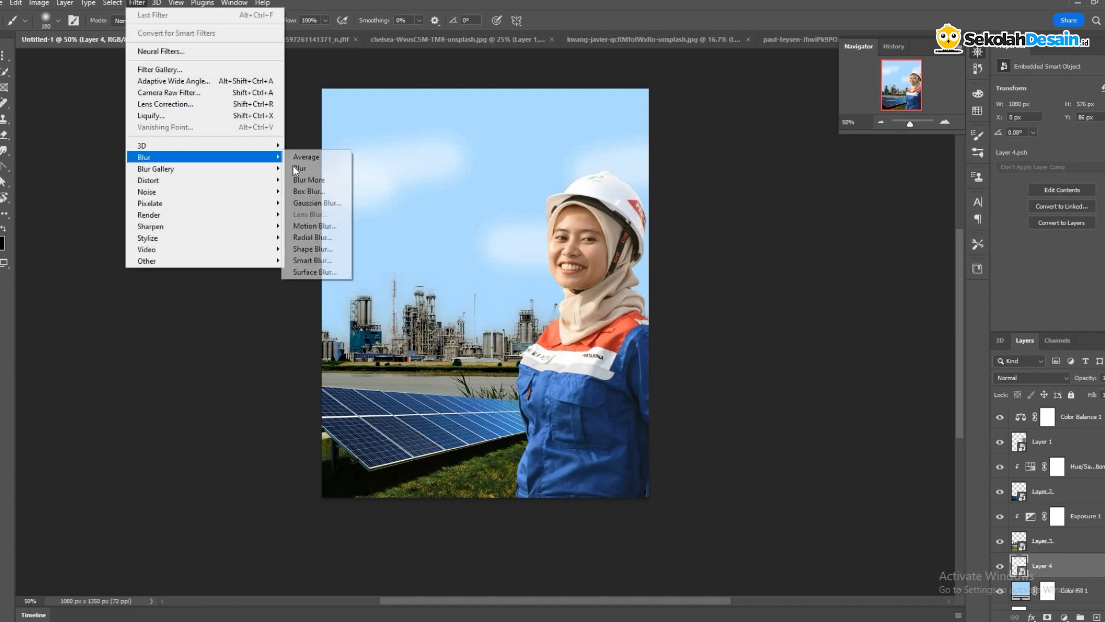
pyautogui.click(310, 204)
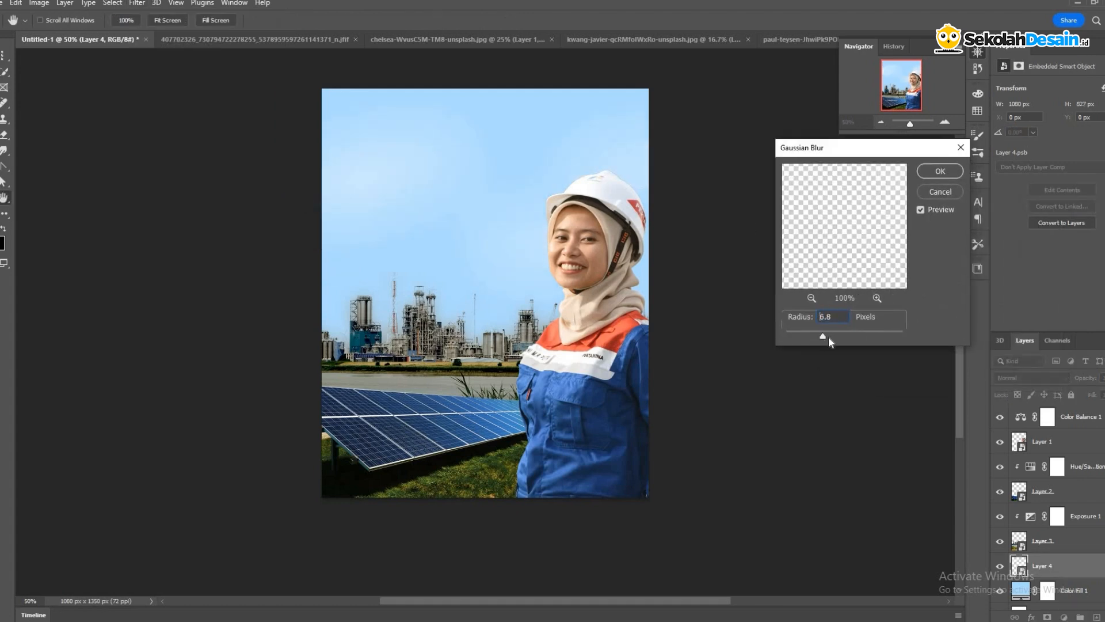
pyautogui.moveTo(822, 336); pyautogui.dragTo(818, 336)
pyautogui.click(837, 338)
pyautogui.click(841, 338)
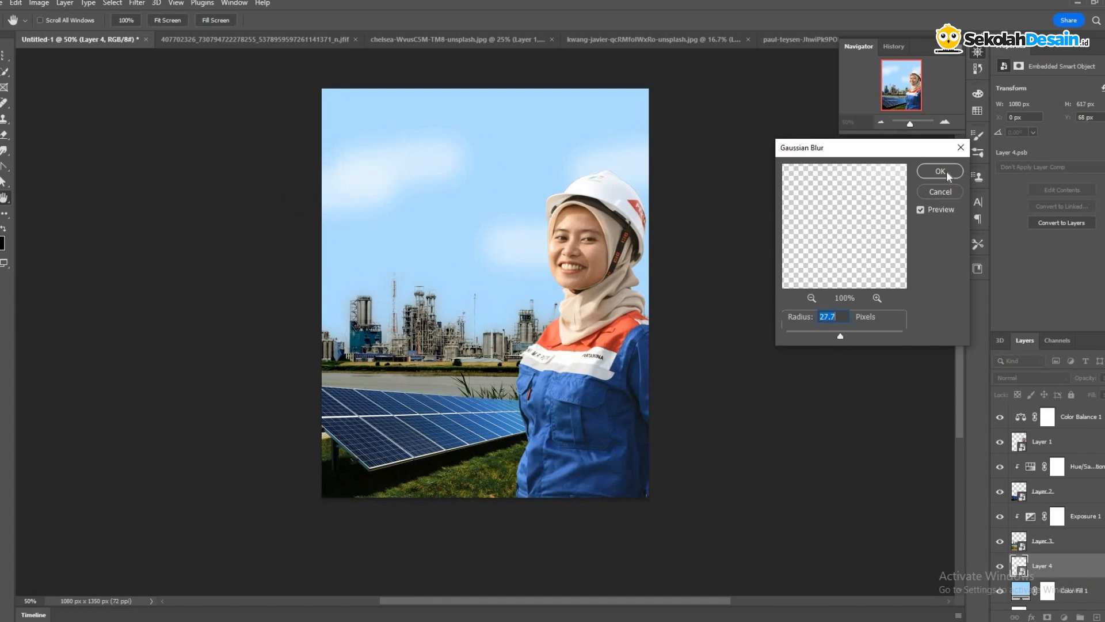
pyautogui.press('Return')
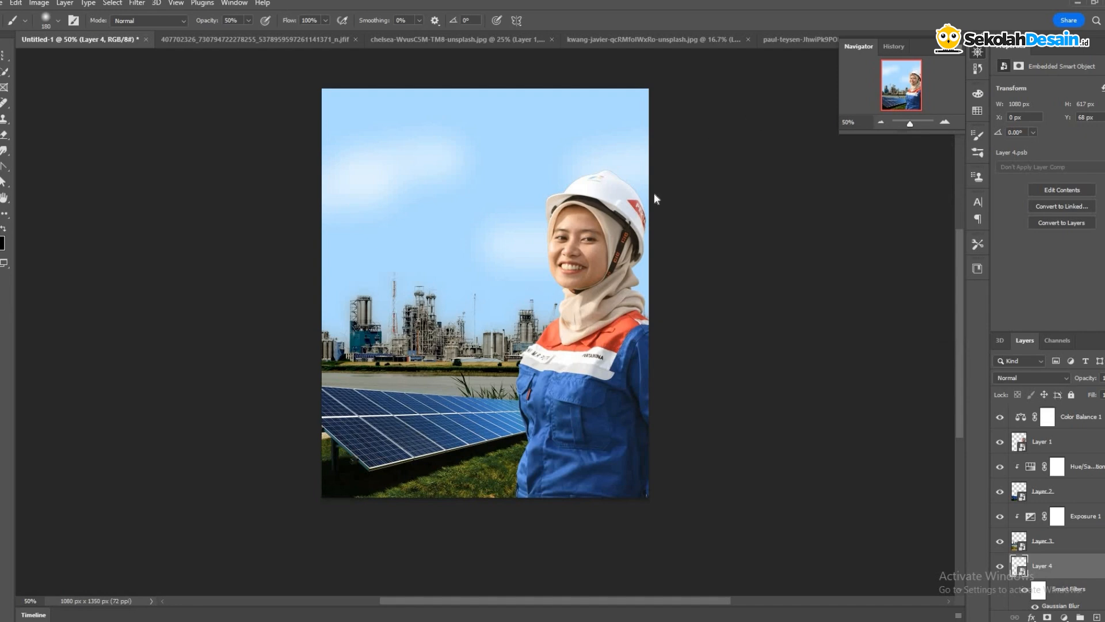
# - Rotate the cloud layer by 6.69° and enlarge it to about 1240 × 721 px
pyautogui.hotkey('ctrl', 't')
pyautogui.press('Return')
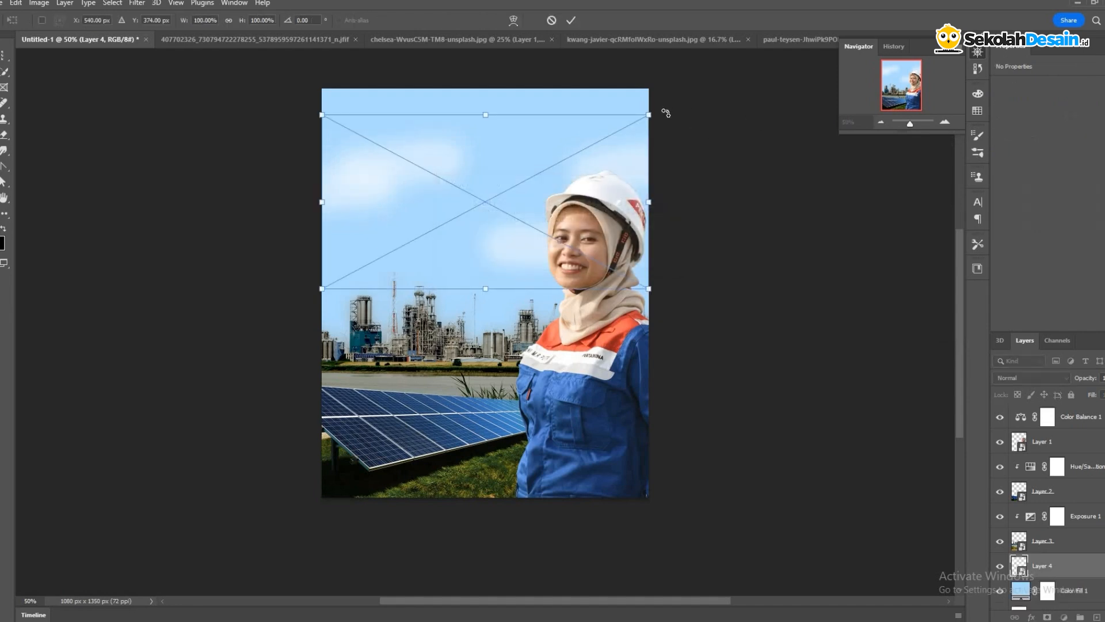
pyautogui.moveTo(672, 163); pyautogui.dragTo(677, 184)
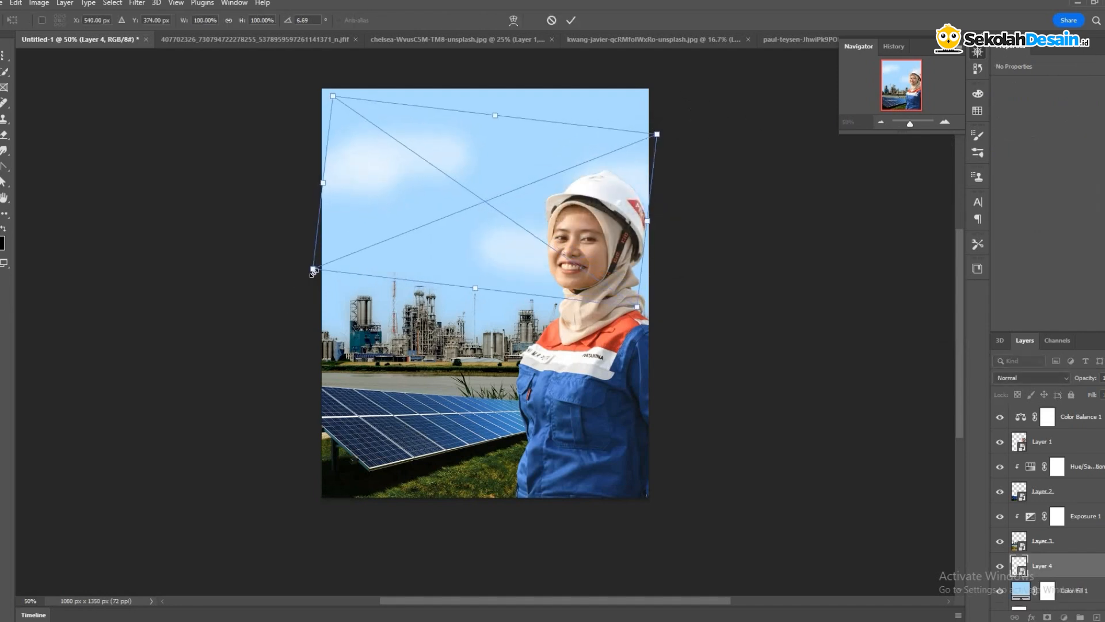
pyautogui.moveTo(637, 307); pyautogui.dragTo(646, 324)
pyautogui.click(571, 21)
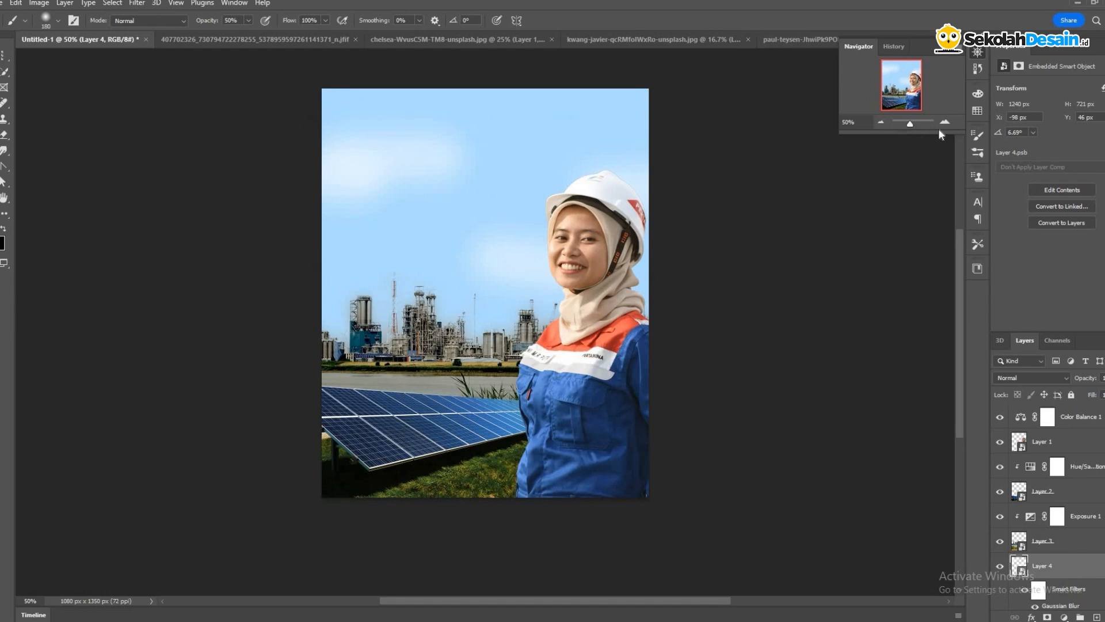
# - Load the worker layer's outline as a selection, contract it by 1 pixel and turn it into a layer mask
pyautogui.scroll(-1, 938, 129)
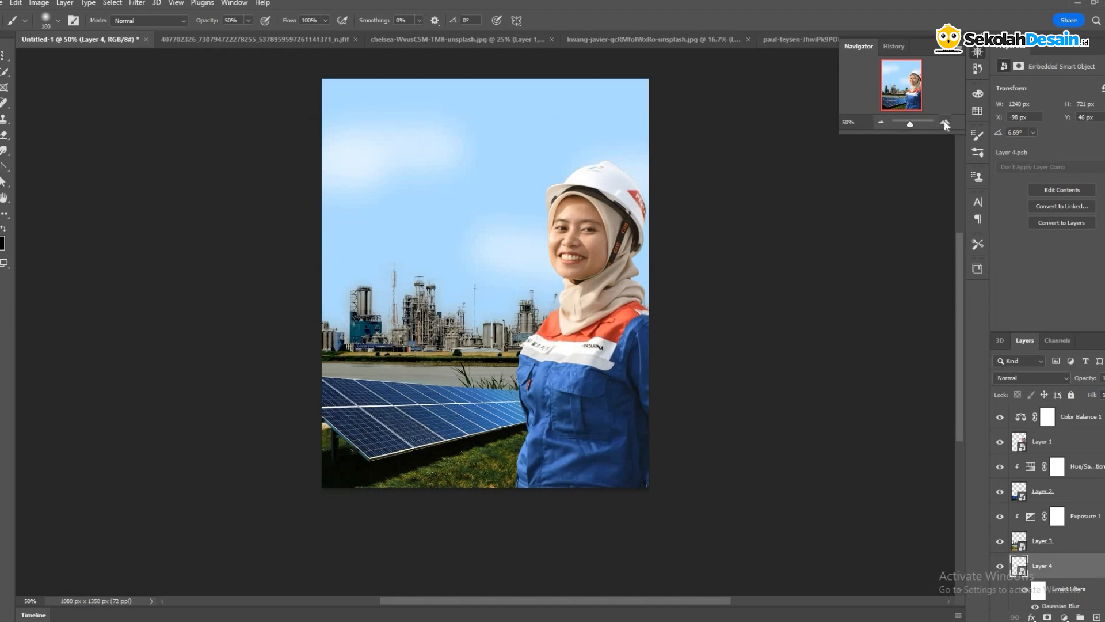
pyautogui.hotkey('ctrl', '+')
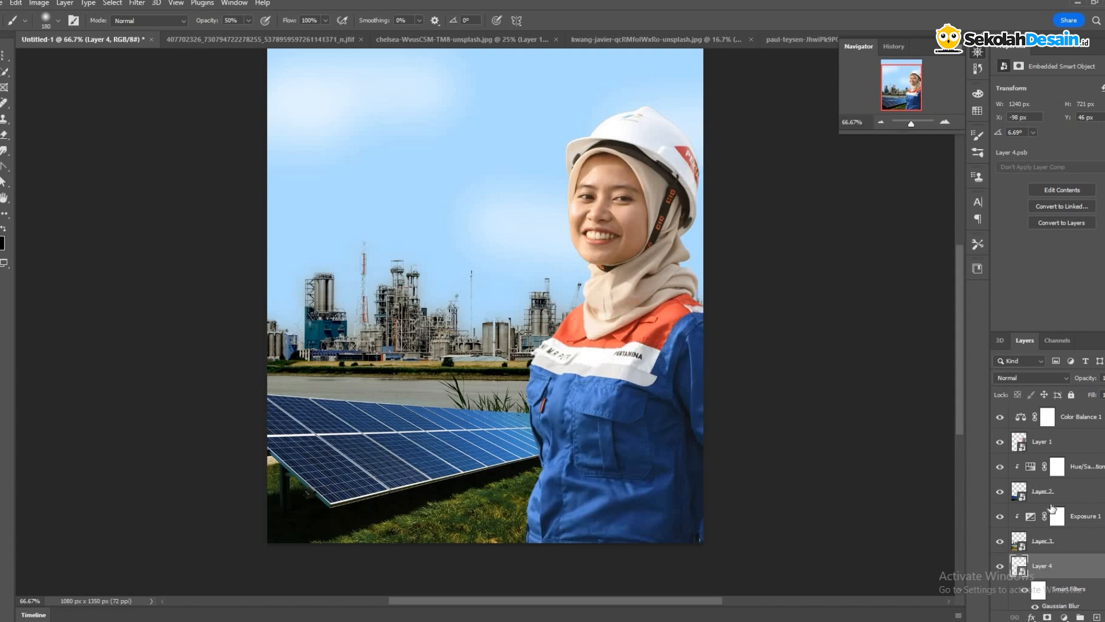
pyautogui.click(1049, 443)
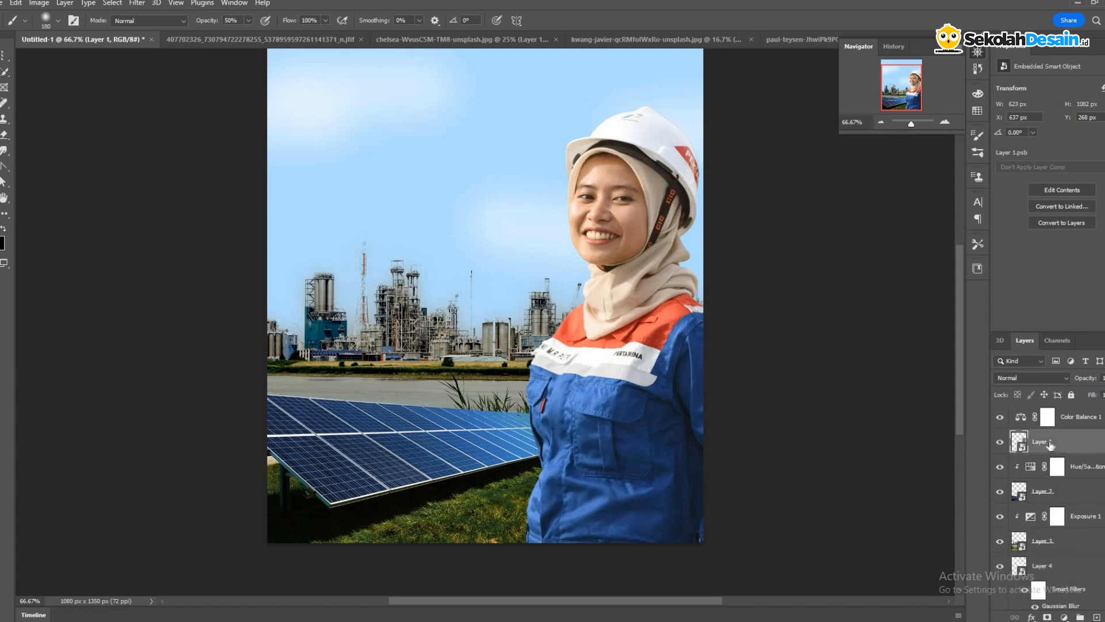
pyautogui.keyDown('ctrl'); pyautogui.click(1019, 442); pyautogui.keyUp('ctrl')
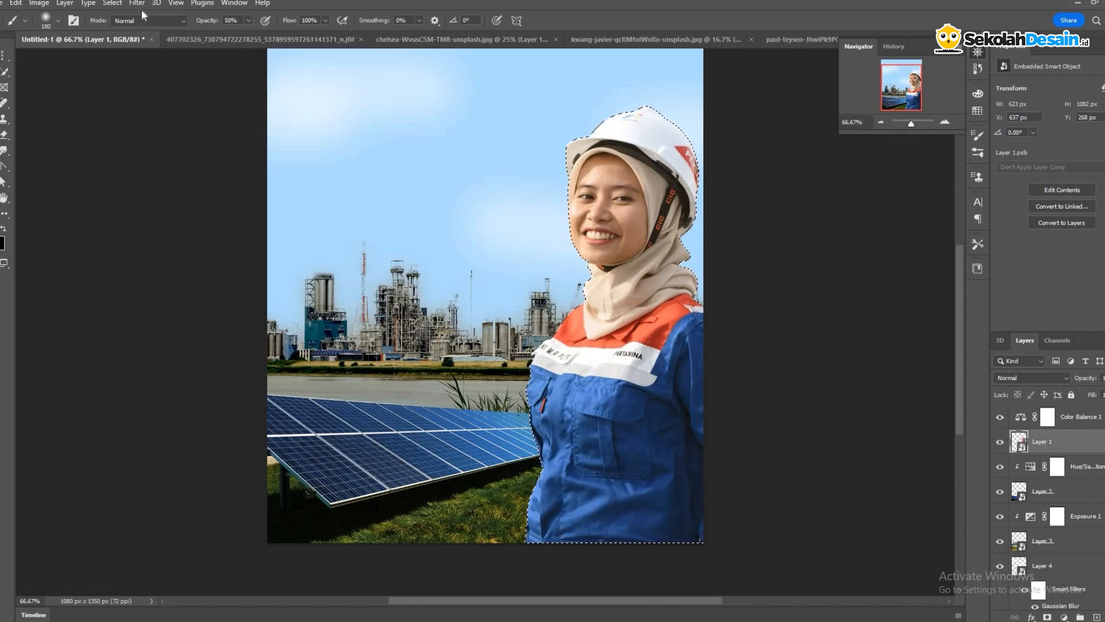
pyautogui.click(116, 8)
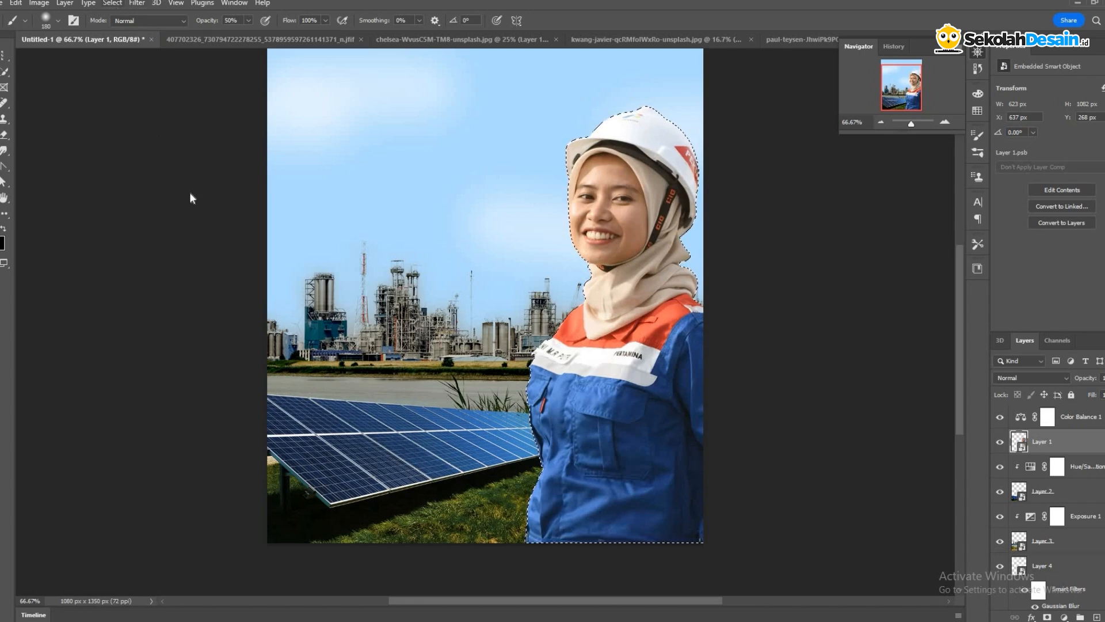
pyautogui.click(248, 219)
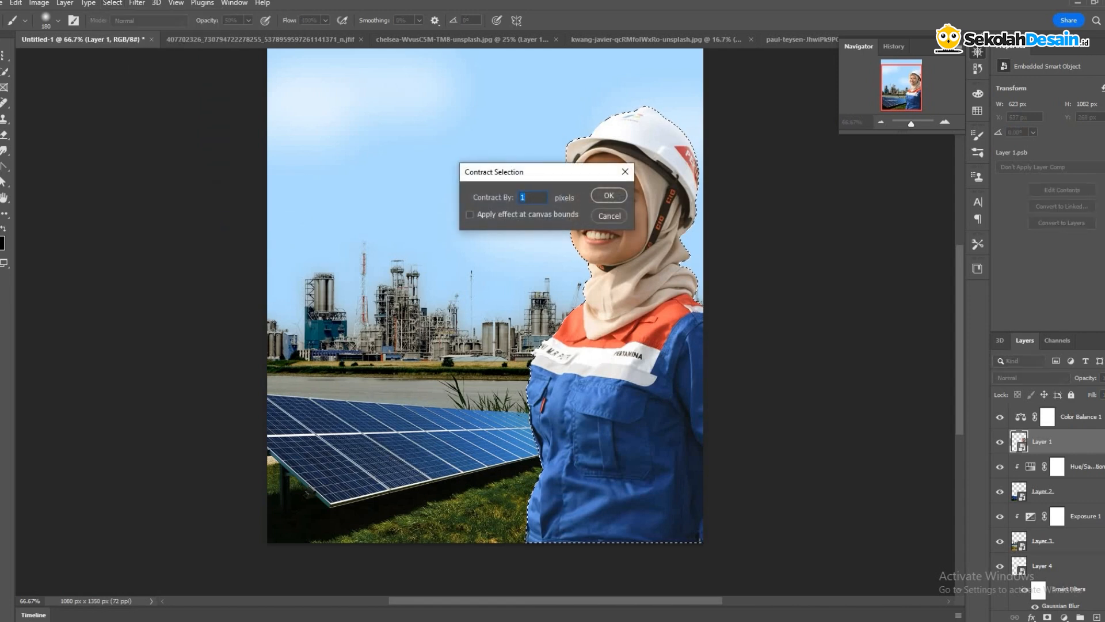
pyautogui.click(609, 195)
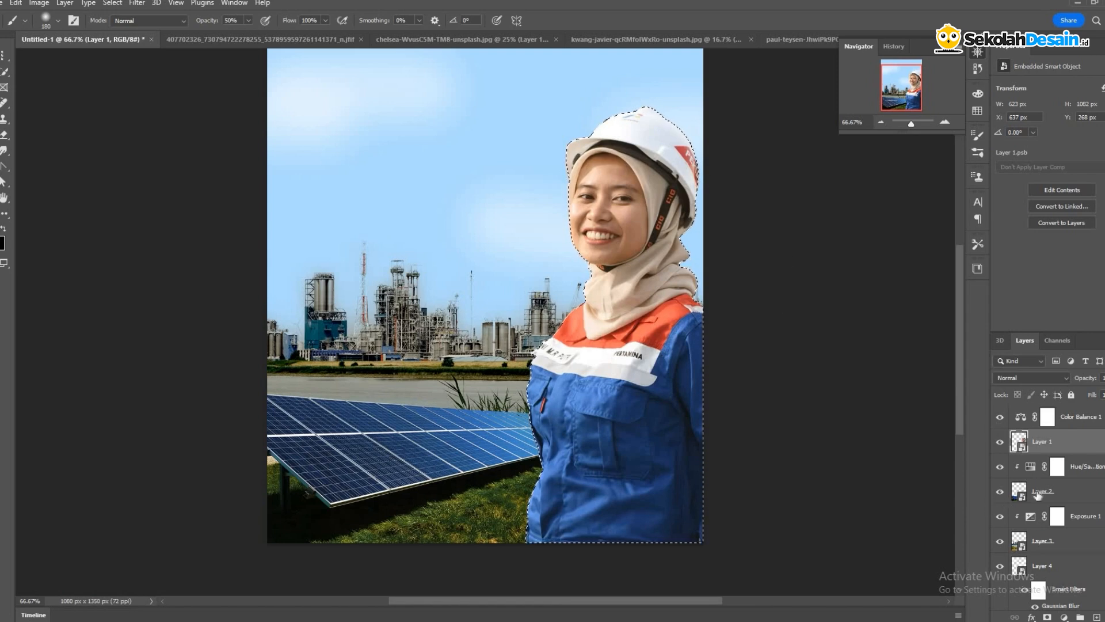
pyautogui.click(1046, 616)
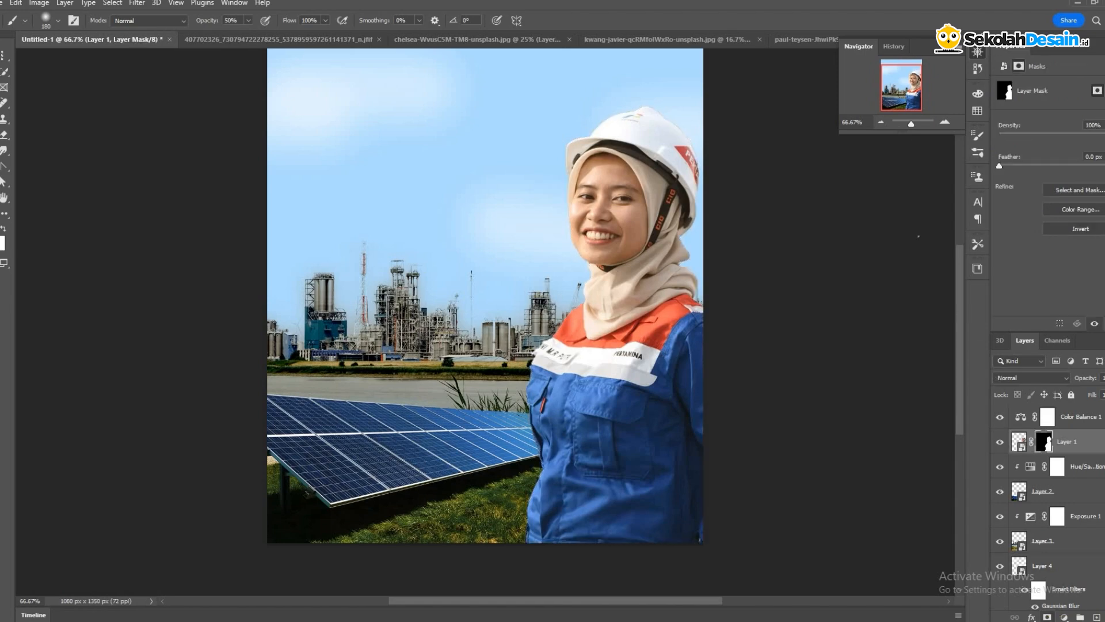
# - Compare the worker's cut-out edge around the helmet with the layer mask disabled and enabled
pyautogui.hotkey('ctrl', '+')
pyautogui.hotkey('ctrl', '+')
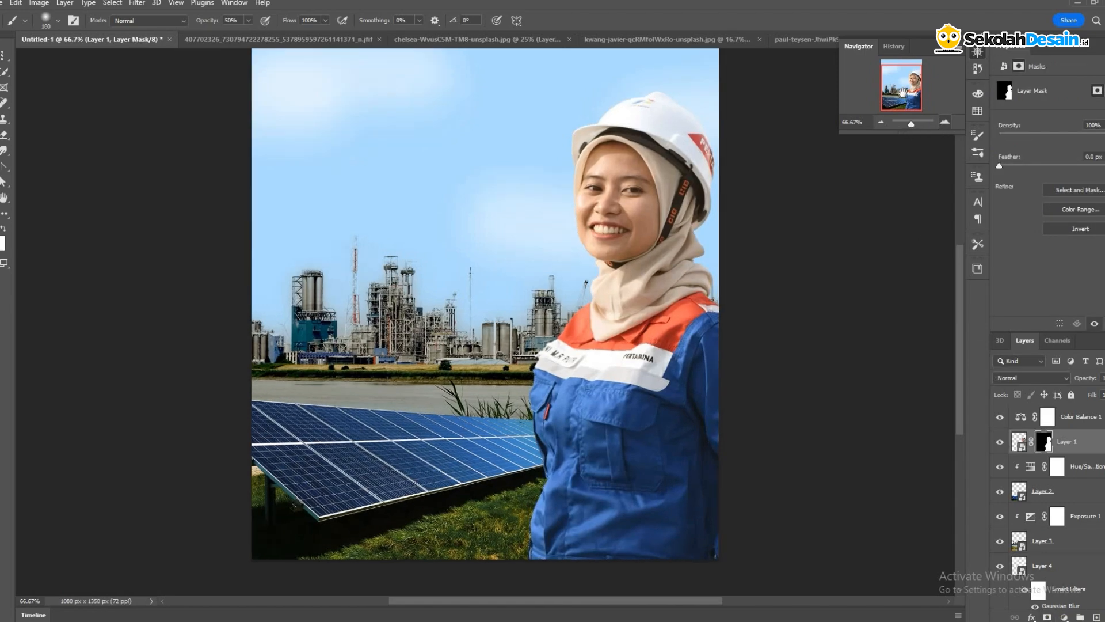
pyautogui.moveTo(913, 88); pyautogui.dragTo(916, 68)
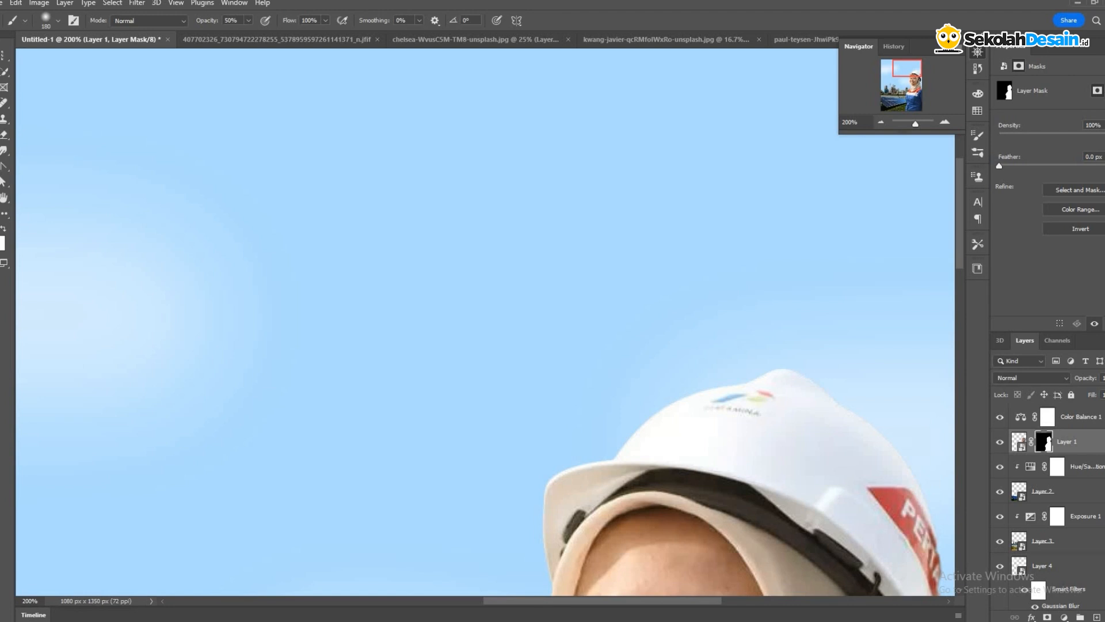
pyautogui.rightClick(1045, 450)
pyautogui.click(1046, 453)
pyautogui.rightClick(1046, 452)
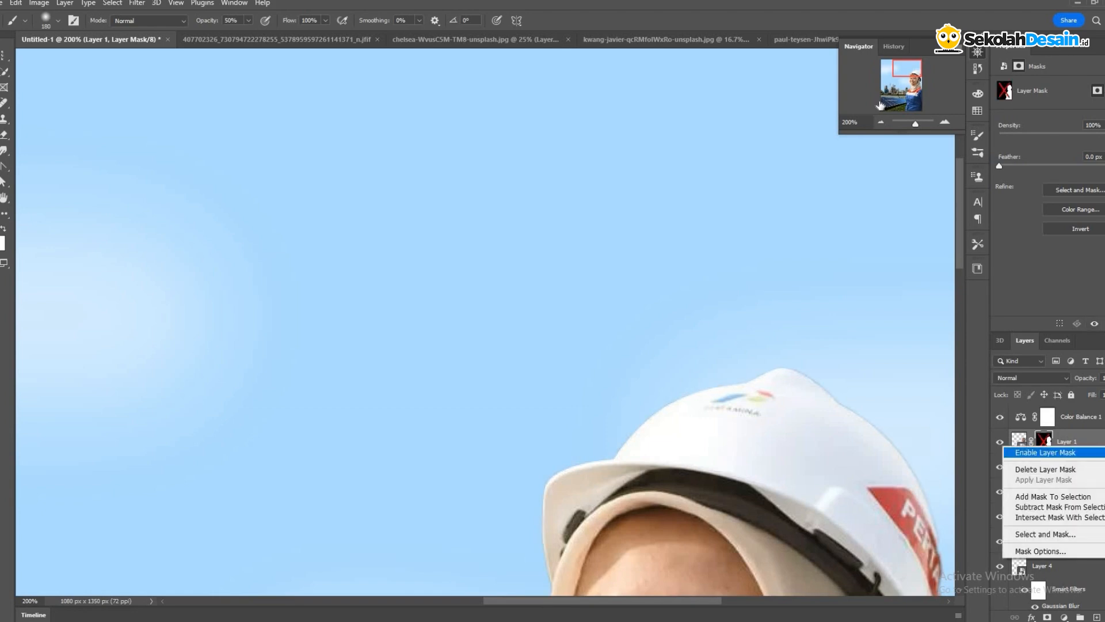
pyautogui.click(1046, 453)
pyautogui.hotkey('ctrl', '-')
pyautogui.hotkey('ctrl', '-')
pyautogui.hotkey('ctrl', '-')
pyautogui.hotkey('ctrl', '-')
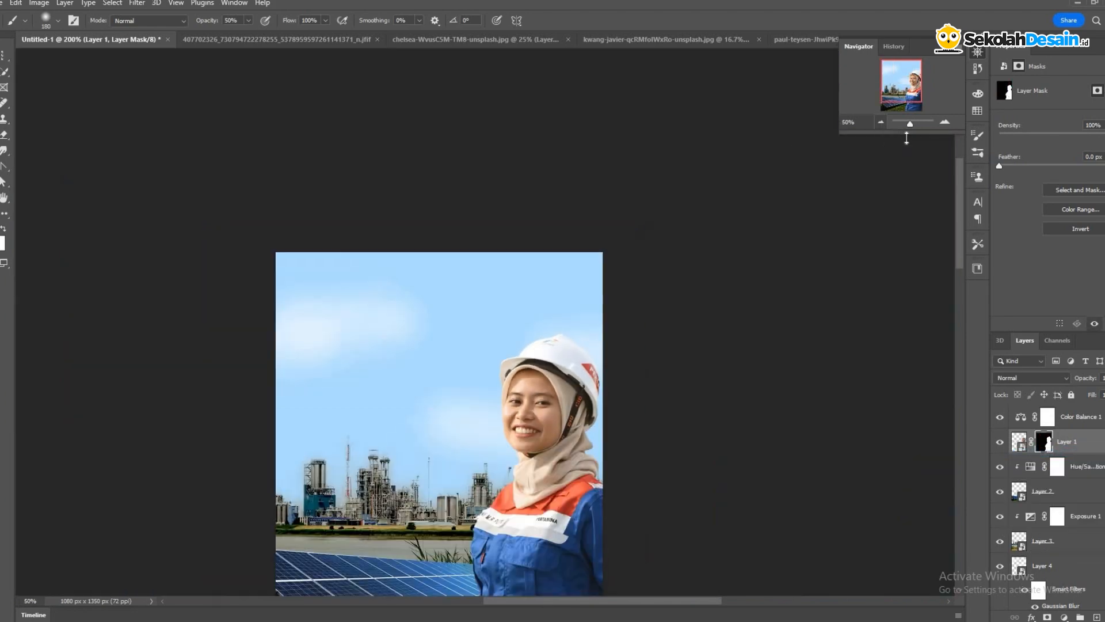
pyautogui.scroll(-1, 941, 121)
pyautogui.hotkey('ctrl', '+')
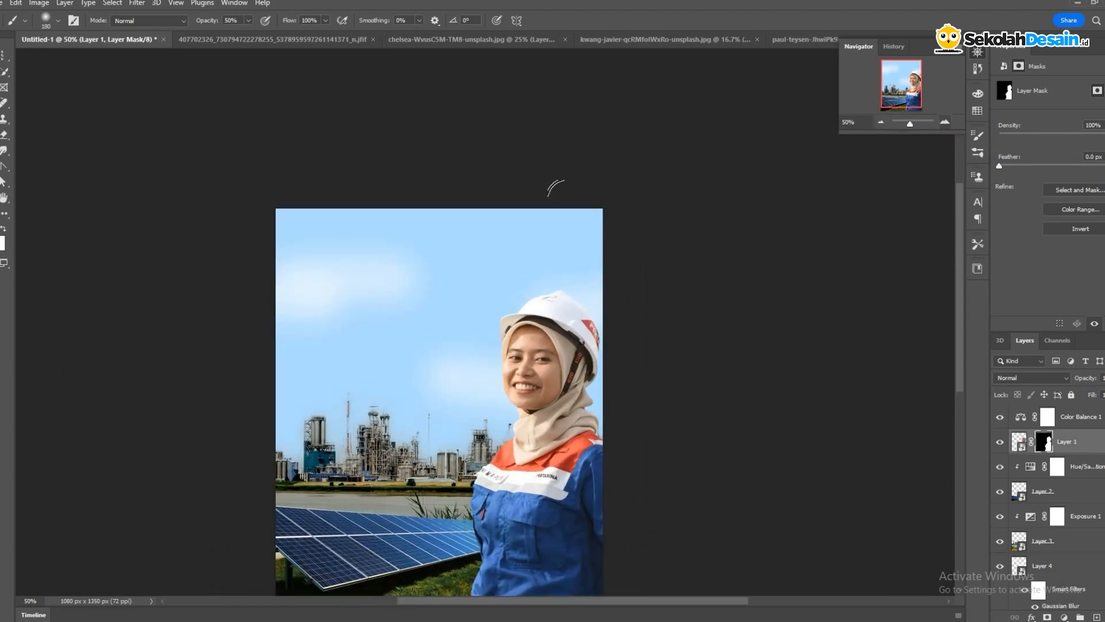
pyautogui.scroll(-2, 455, 585)
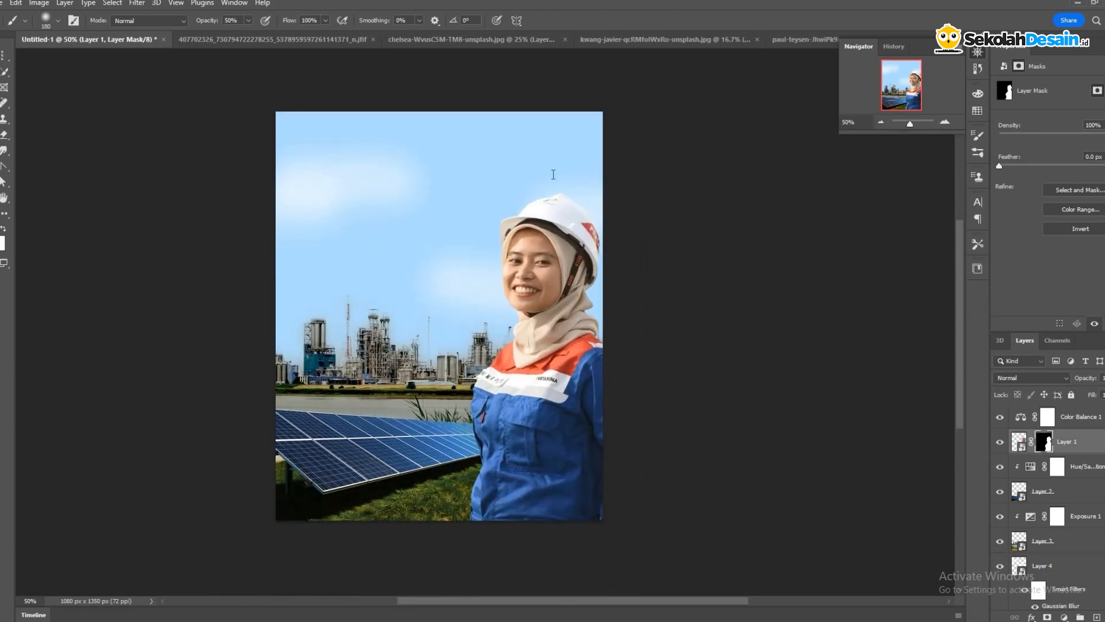
# - Copy the slogan "Kami Selalu Berkomitmen Dalam Pengembangan Energi Bersih" from Notepad and insert it as a text layer in the sky
pyautogui.hotkey('alt', 'Tab')
pyautogui.hotkey('ctrl', 'a')
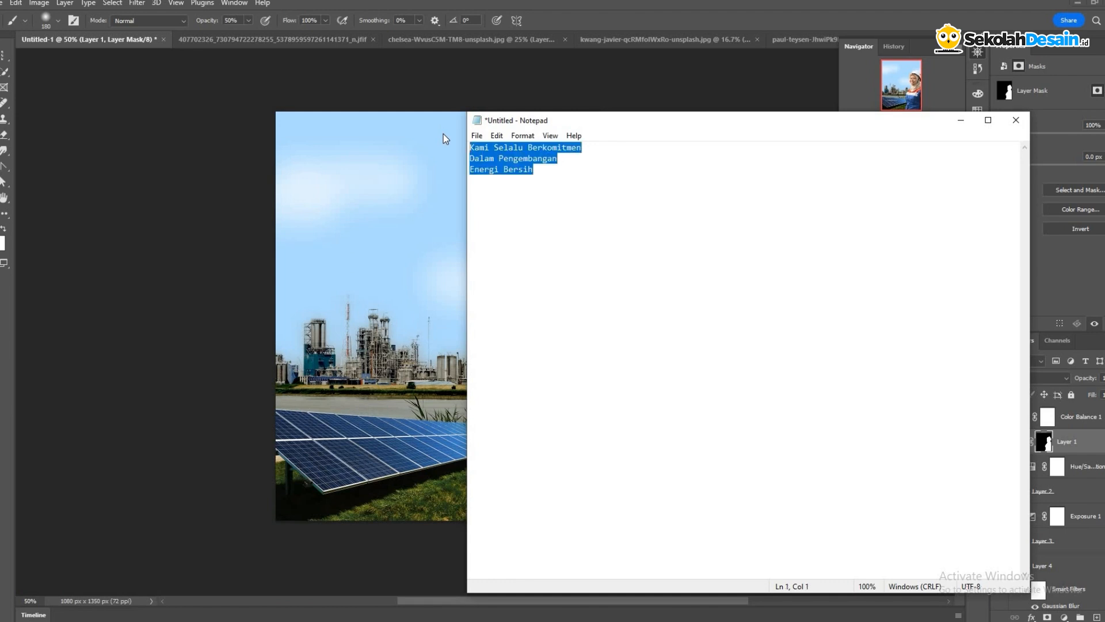
pyautogui.click(960, 120)
pyautogui.hotkey('ctrl', '+')
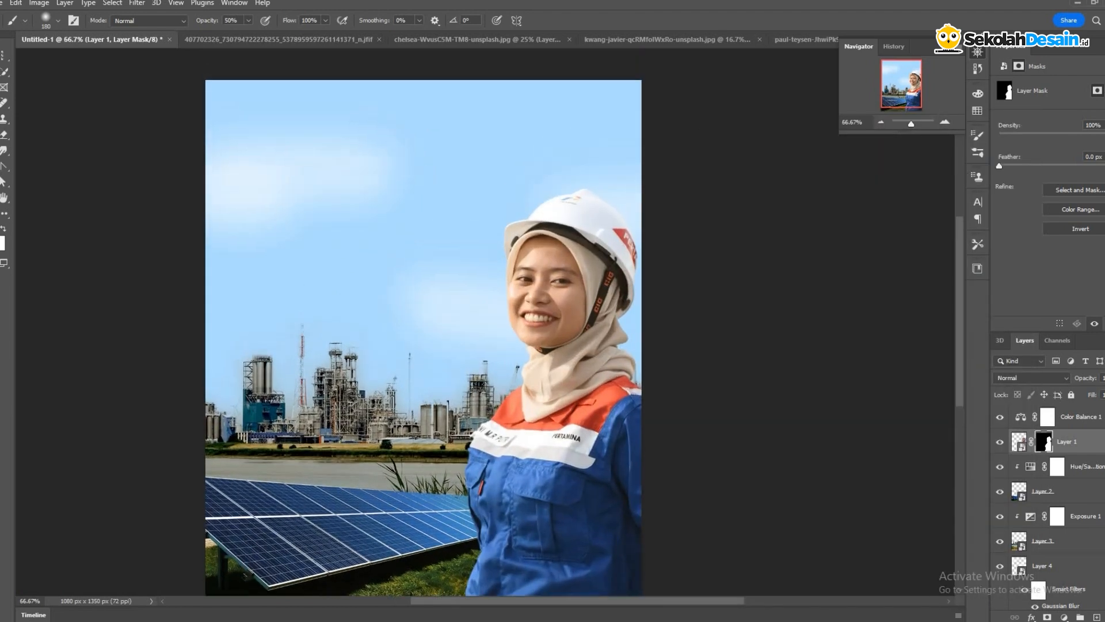
pyautogui.press('t')
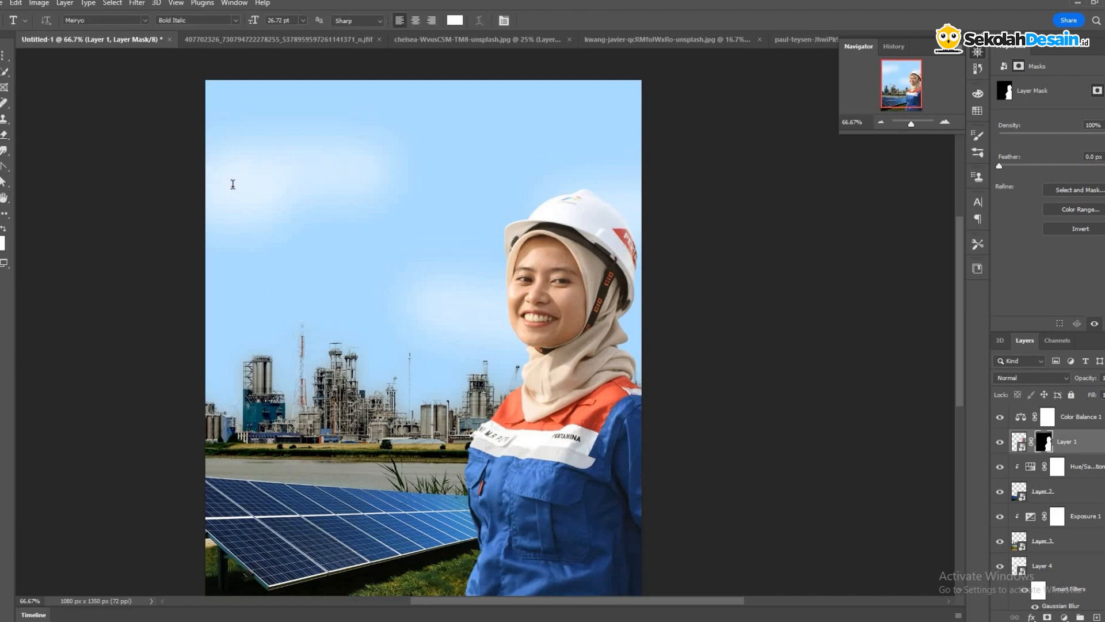
pyautogui.click(233, 185)
pyautogui.write('Kami Selalu Berkomitmen untuk Mendukung ke Energi Bersih')
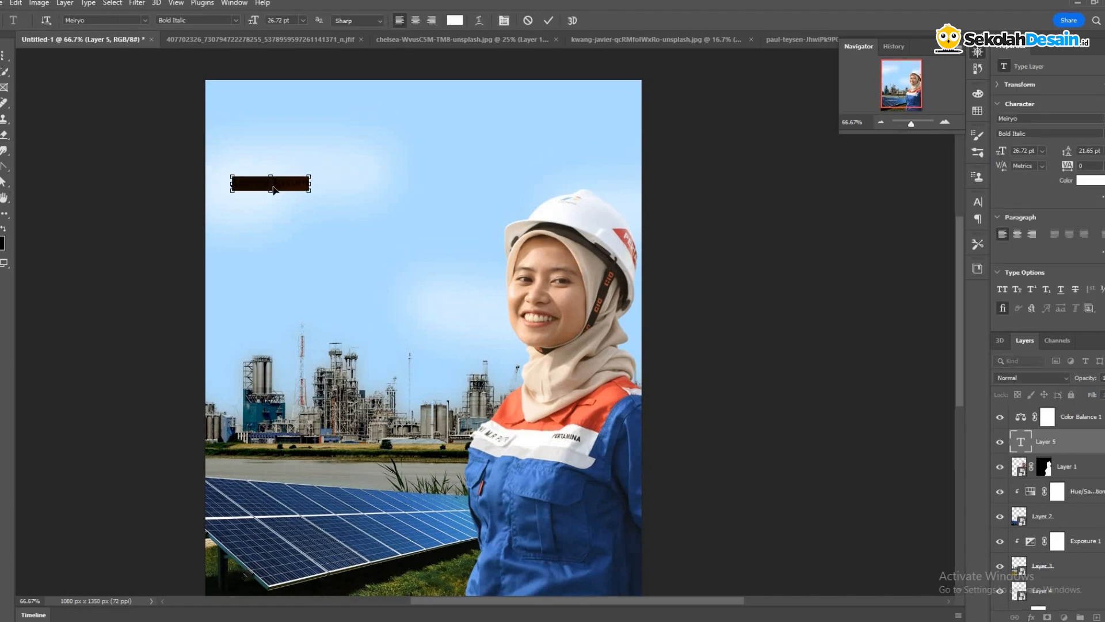
# - Set the slogan's font to SF Pro Display Bold and colour it dark blue, sampled from the worker's uniform
pyautogui.hotkey('ctrl', 'a')
pyautogui.click(75, 20)
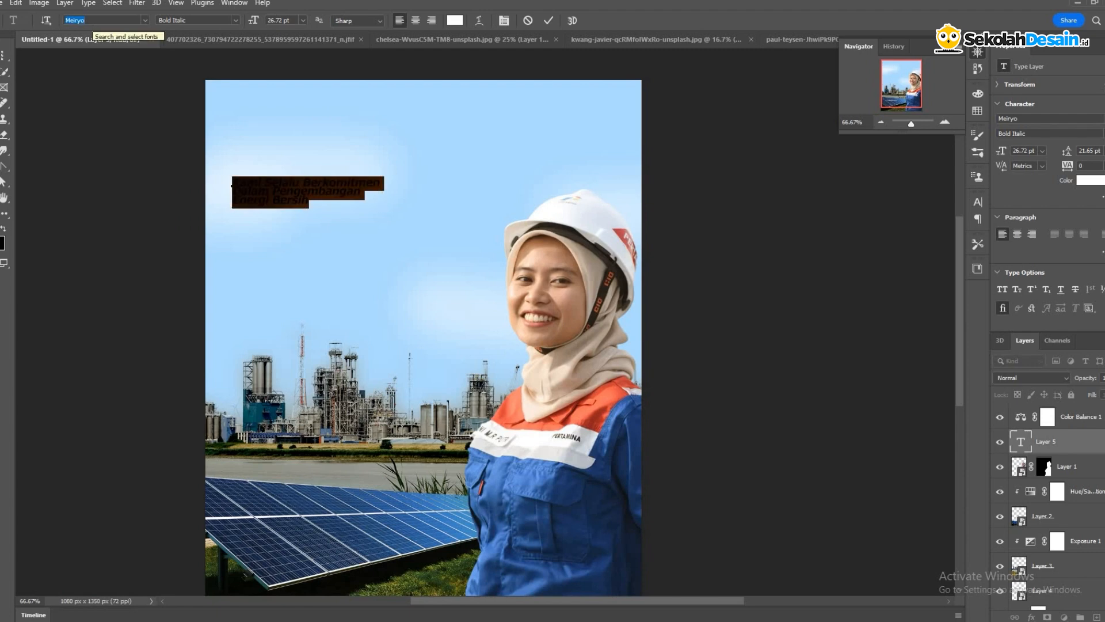
pyautogui.write('sf')
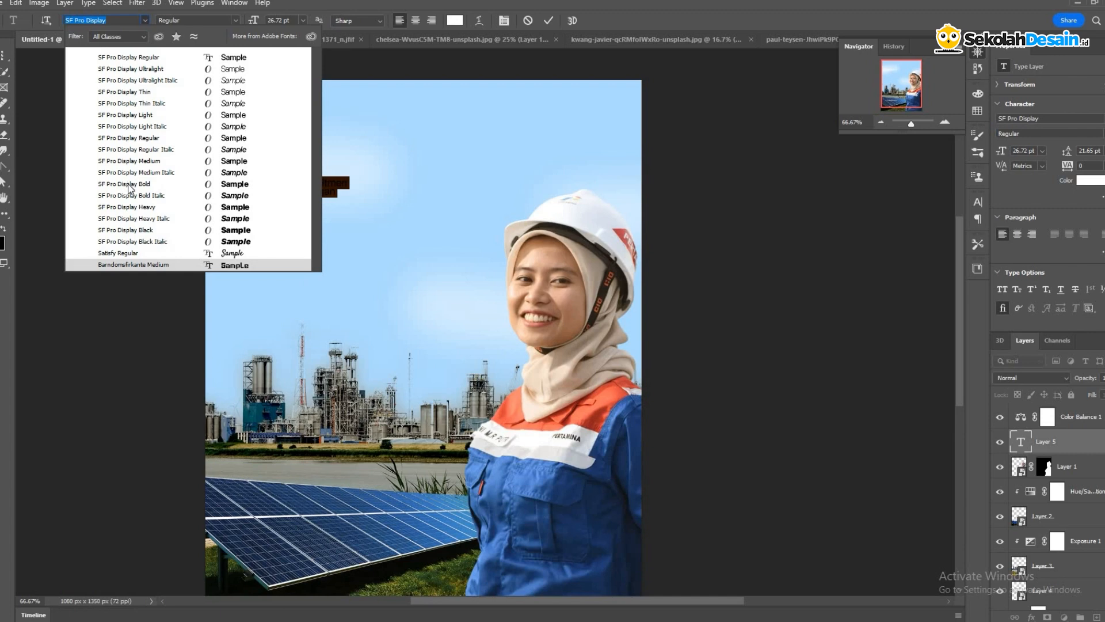
pyautogui.click(129, 185)
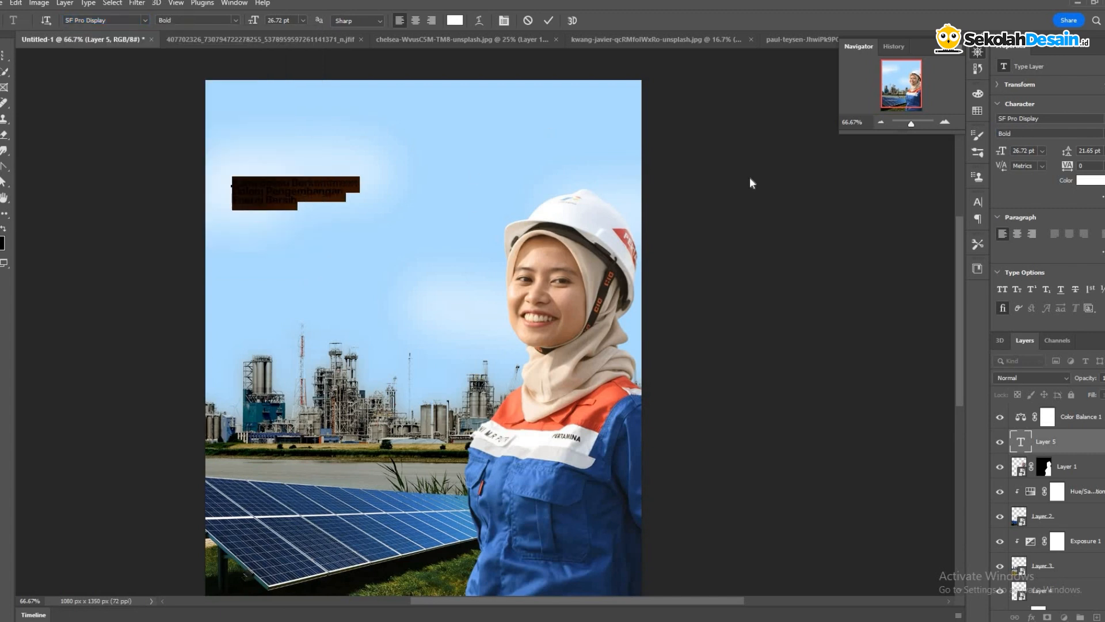
pyautogui.click(1, 240)
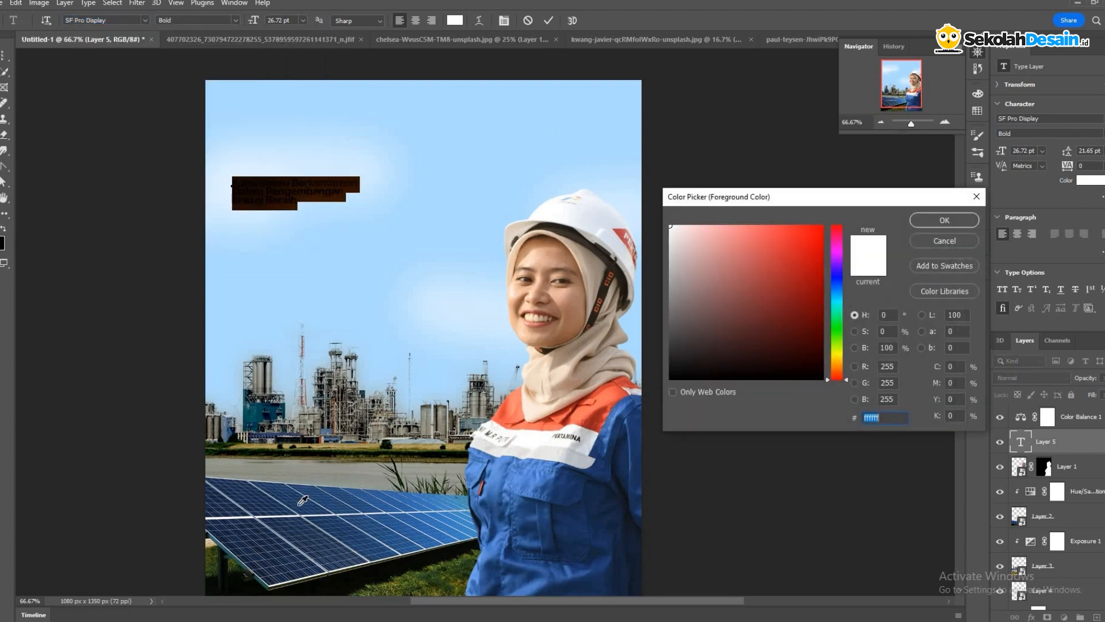
pyautogui.click(514, 549)
pyautogui.press('Return')
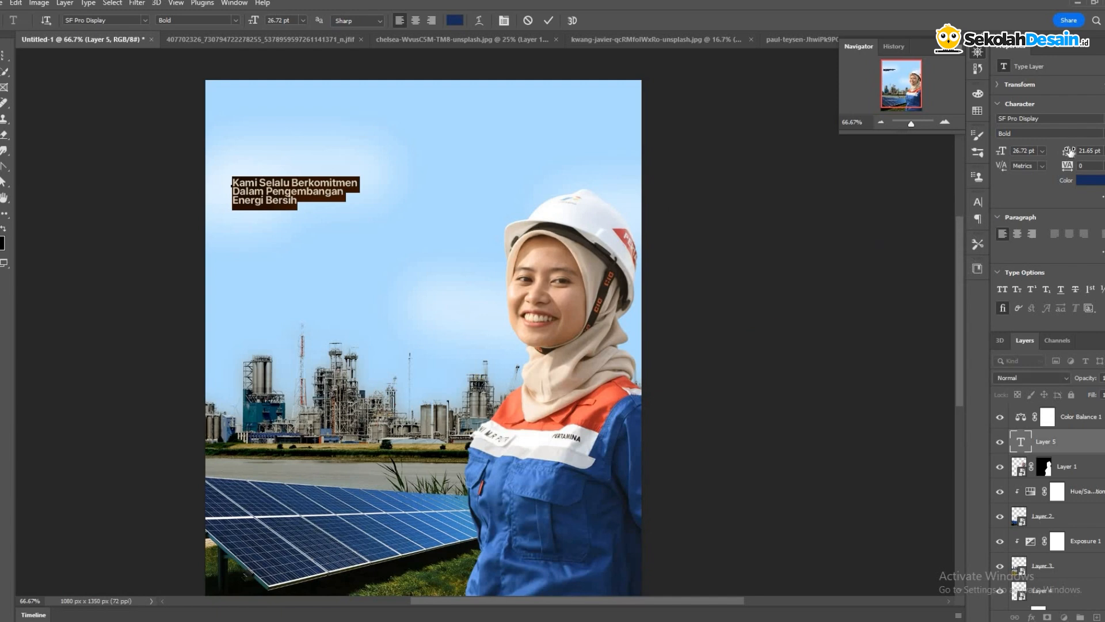
# - Set the slogan's font size to 64 pt and its leading to 60 pt
pyautogui.click(1068, 151)
pyautogui.press('Up')
pyautogui.press('Up')
pyautogui.press('Up')
pyautogui.press('Up')
pyautogui.press('Up')
pyautogui.press('Up')
pyautogui.press('Up')
pyautogui.moveTo(1002, 153); pyautogui.dragTo(1090, 152)
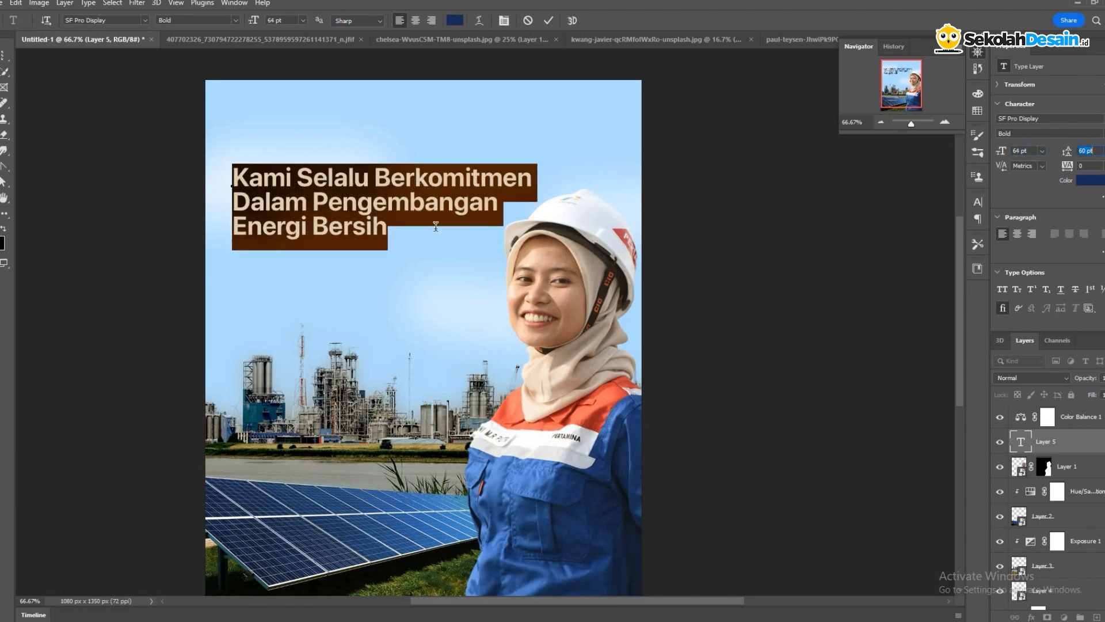
# - Insert a line break before "Berkomitmen" in the slogan and move the text block slightly up
pyautogui.click(401, 178)
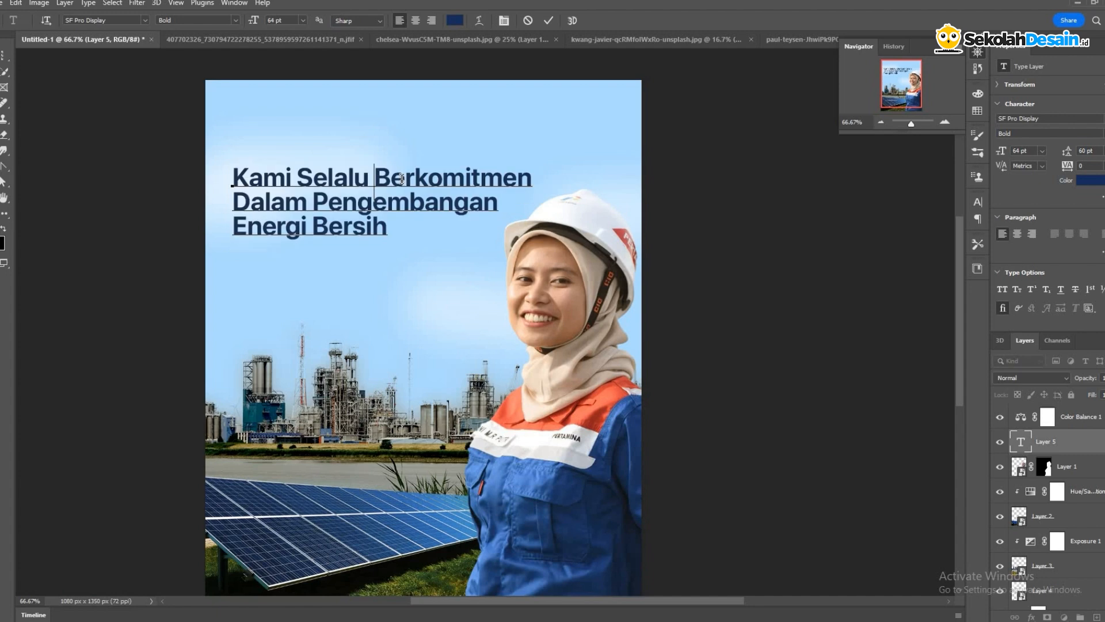
pyautogui.press('Return')
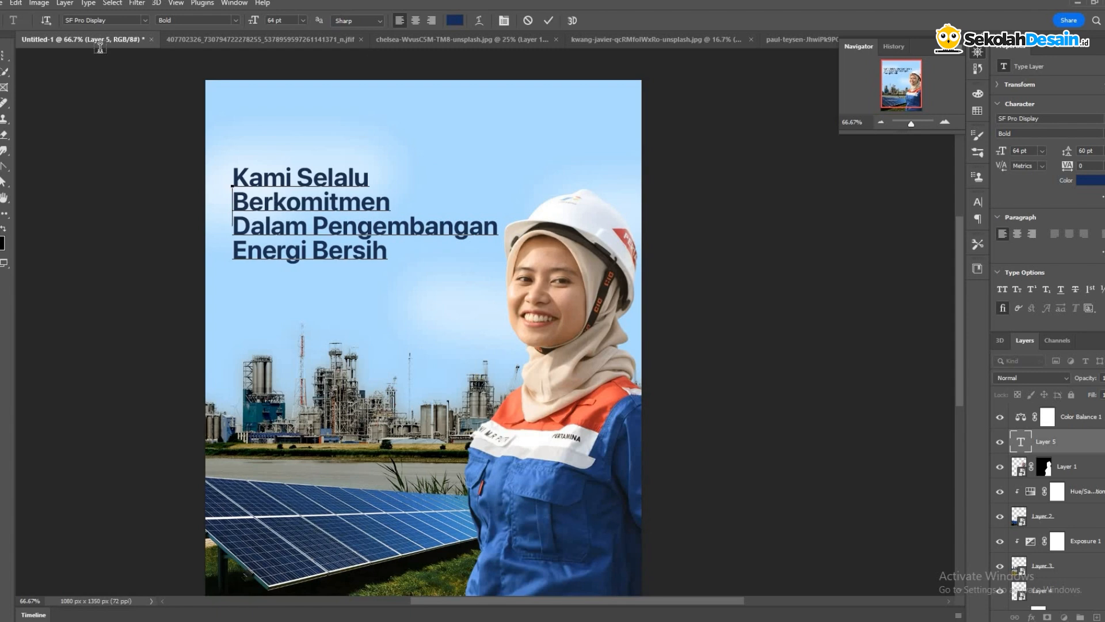
pyautogui.click(549, 21)
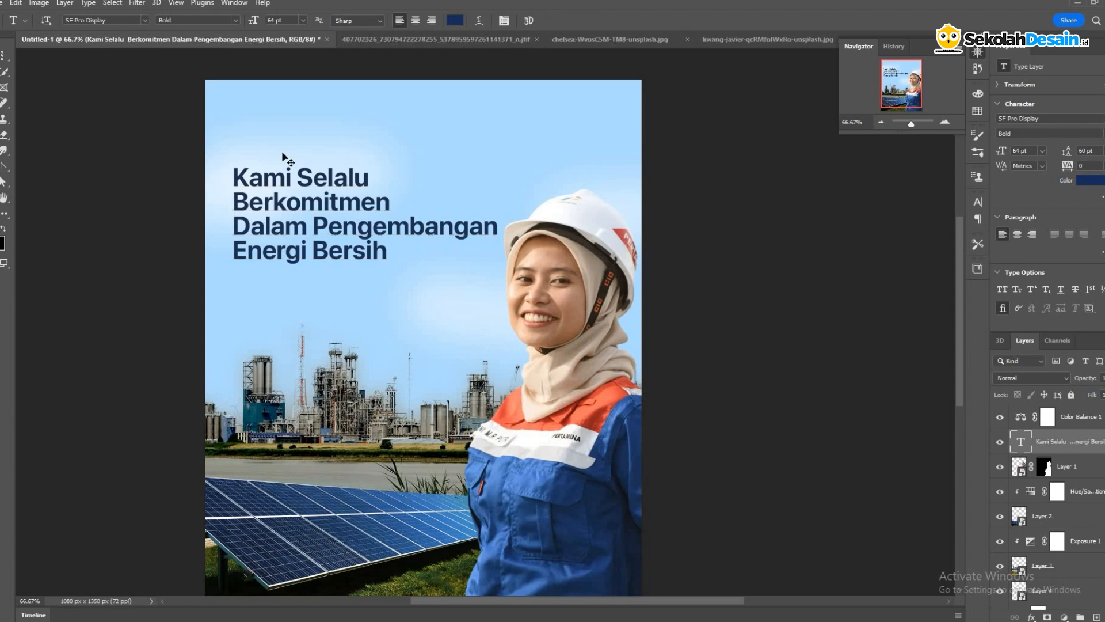
pyautogui.press('v')
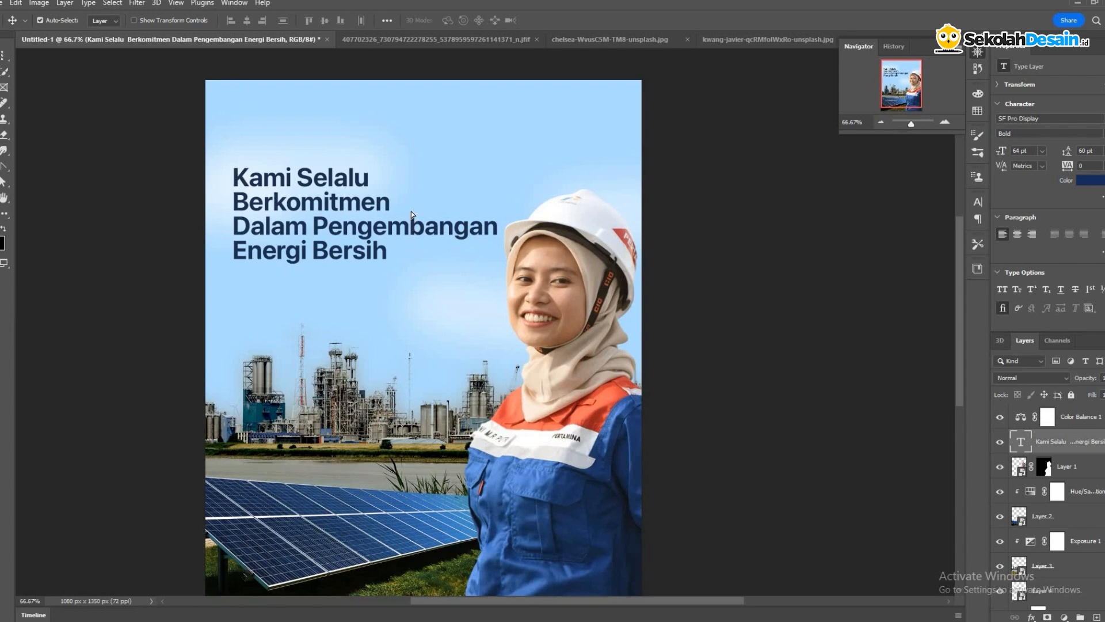
pyautogui.moveTo(411, 244); pyautogui.dragTo(411, 226)
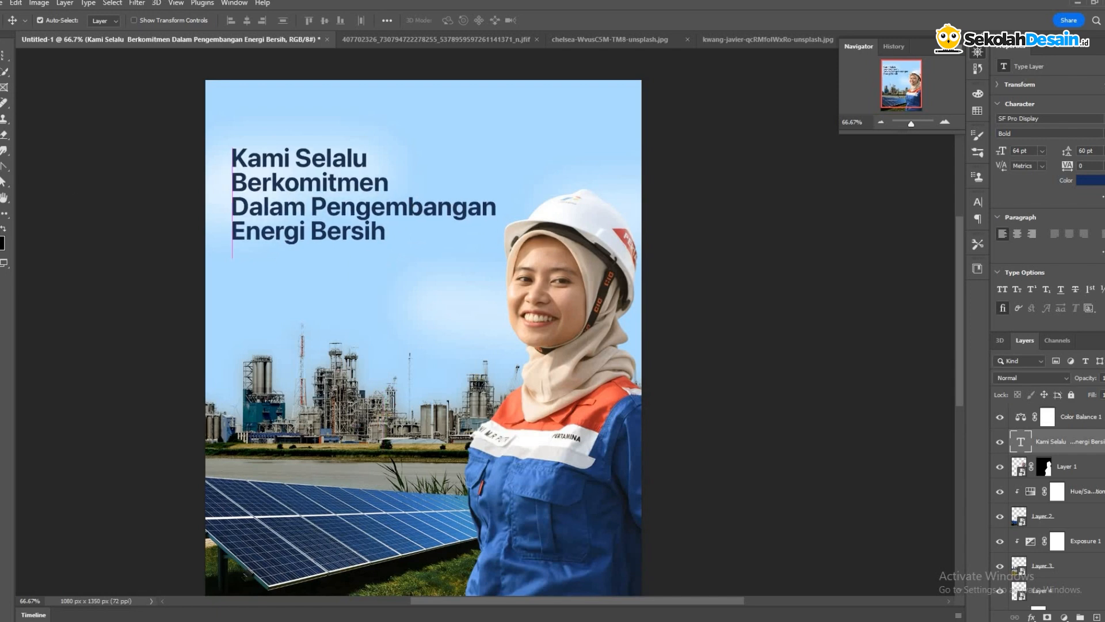
# - Insert a line break before "Pengembangan" in the slogan
pyautogui.press('t')
pyautogui.click(314, 204)
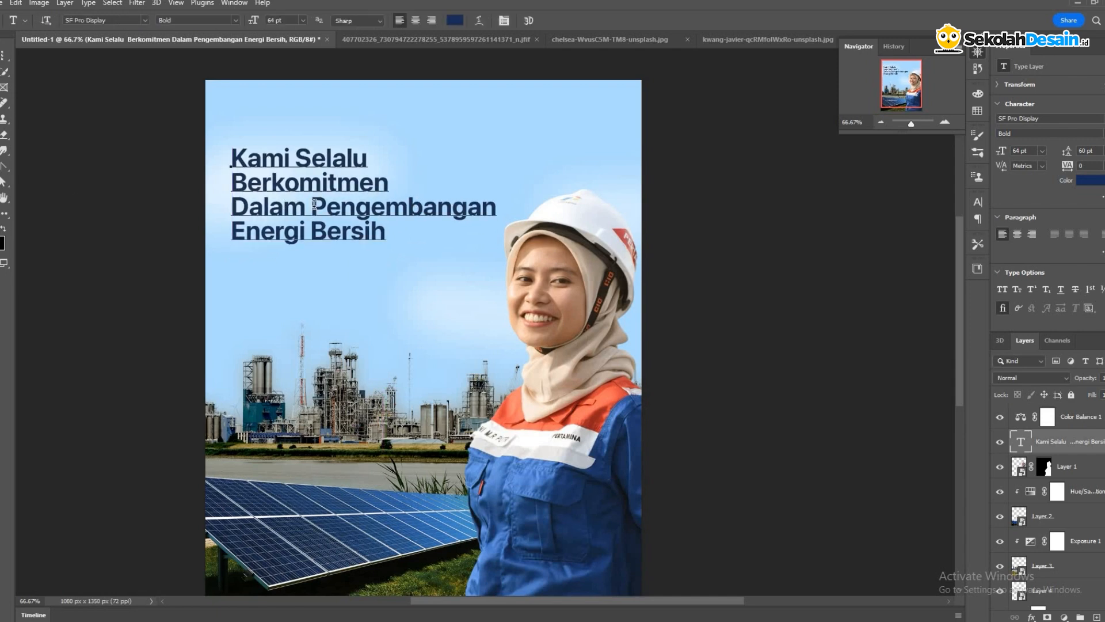
pyautogui.press('Return')
pyautogui.hotkey('ctrl', 'Return')
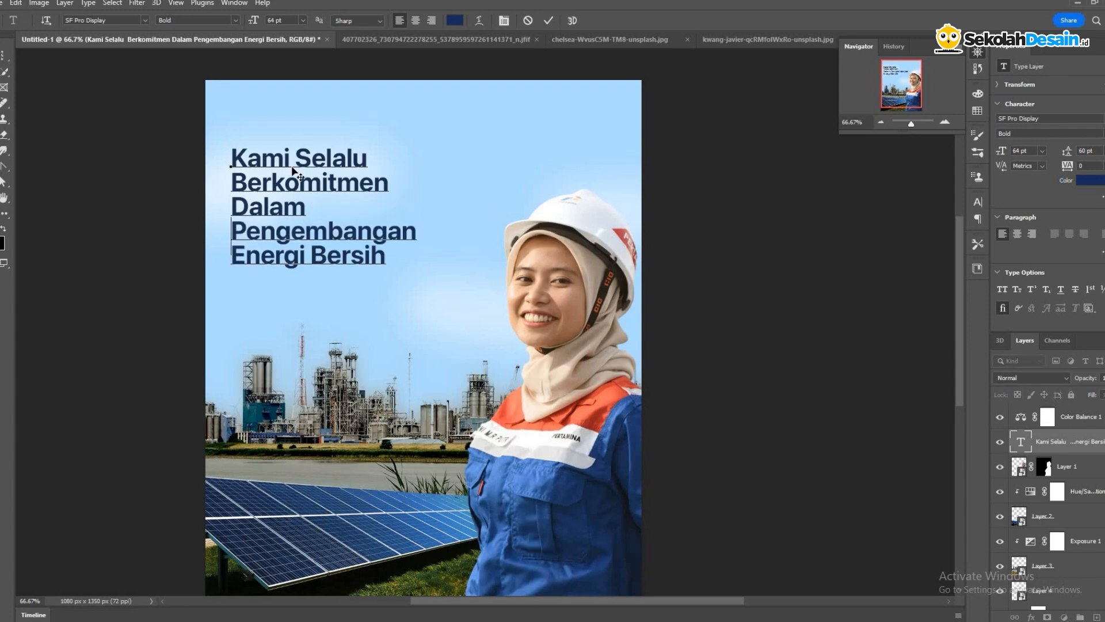
# - Enlarge the slogan to 71.12 pt and reposition it in the sky beside the worker
pyautogui.press('v')
pyautogui.moveTo(296, 167); pyautogui.dragTo(304, 165)
pyautogui.press('ctrl')
pyautogui.hotkey('ctrl', 't')
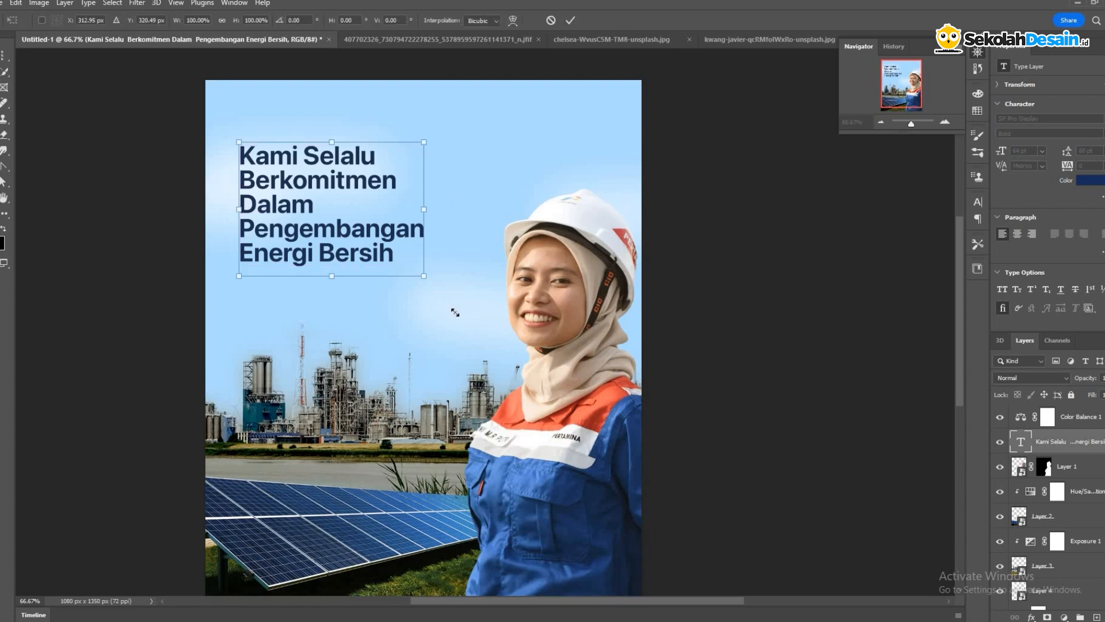
pyautogui.moveTo(455, 314); pyautogui.dragTo(446, 291)
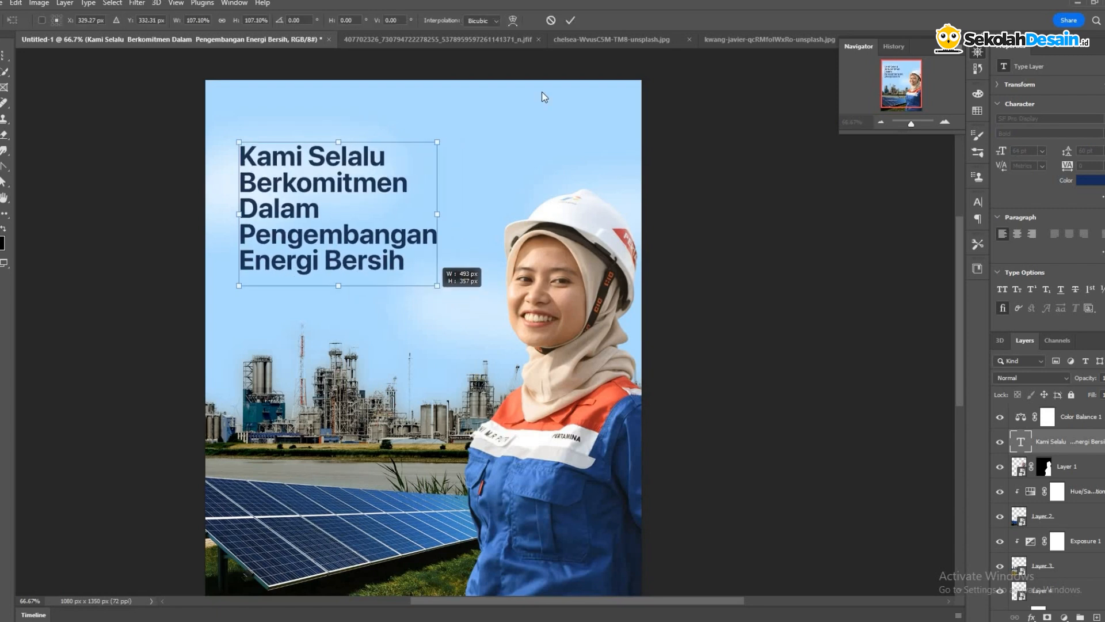
pyautogui.press('Return')
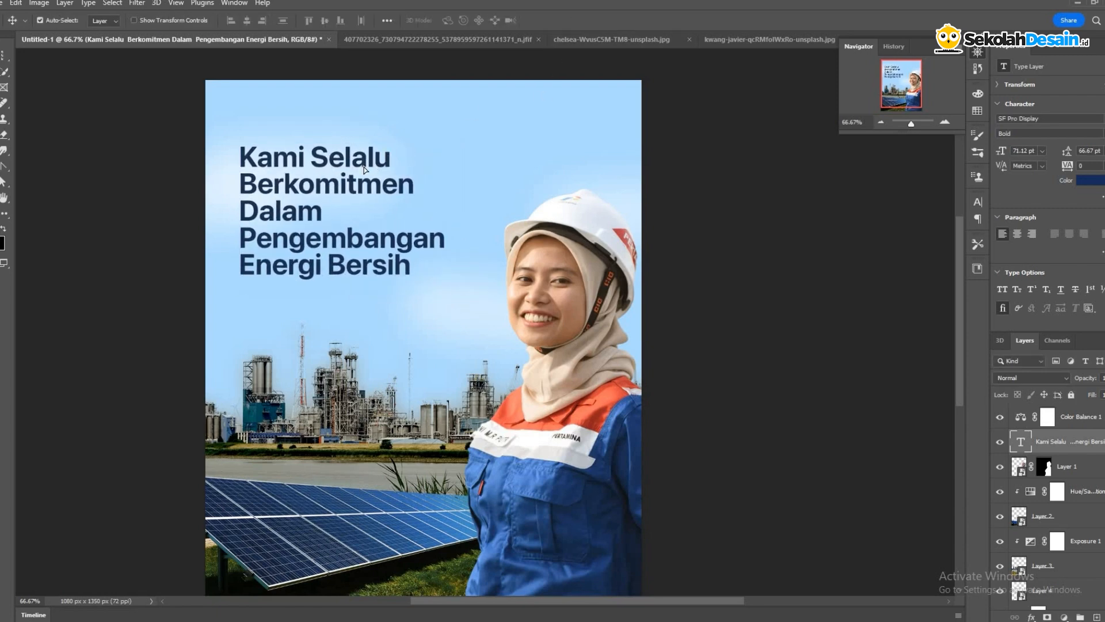
pyautogui.moveTo(365, 173); pyautogui.dragTo(364, 184)
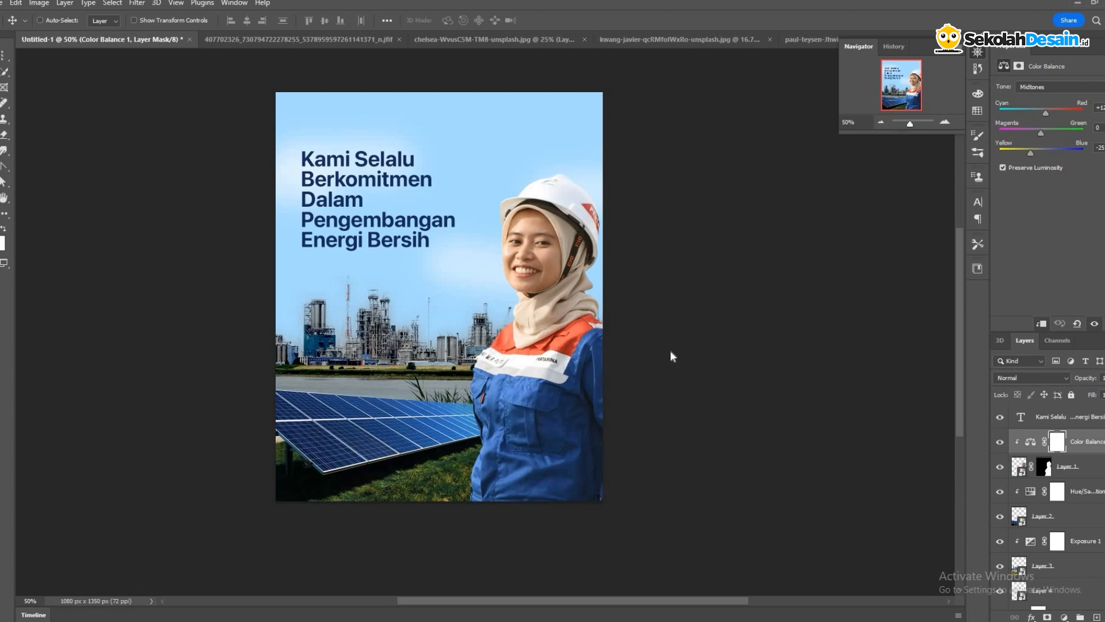
# - Open the logo files Logo_BUMN_Untuk_Indonesia_2020.svg.png and Pertamina.png
pyautogui.hotkey('ctrl', 'o')
pyautogui.click(309, 114)
pyautogui.keyDown('ctrl'); pyautogui.click(439, 112); pyautogui.keyUp('ctrl')
pyautogui.click(1036, 608)
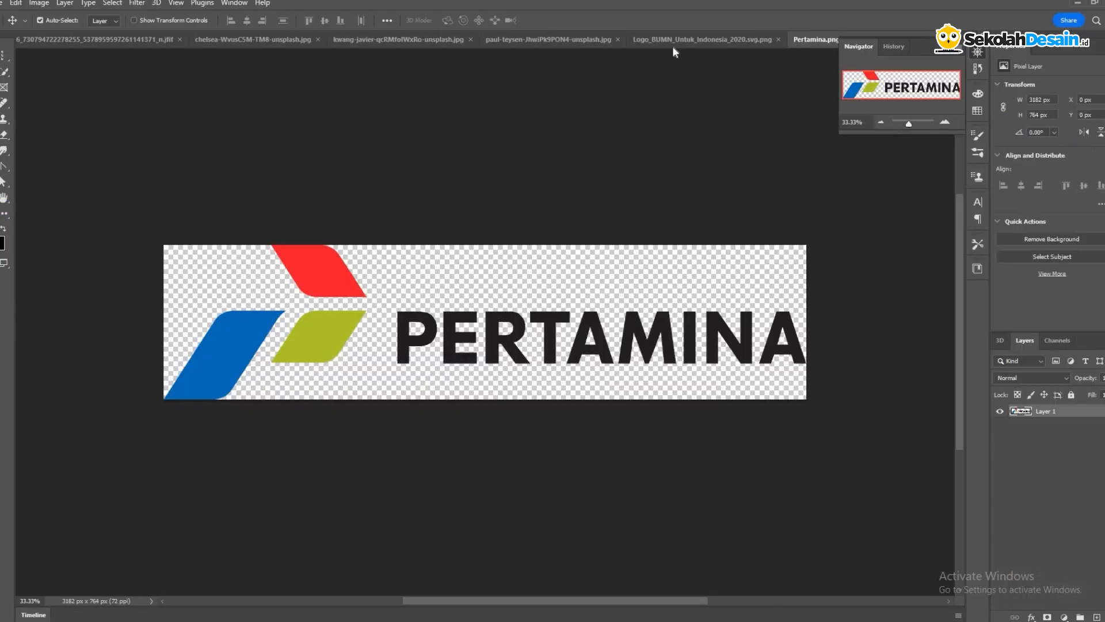
# - Duplicate the BUMN Untuk Indonesia logo layer into the Untitled-1 document
pyautogui.click(673, 46)
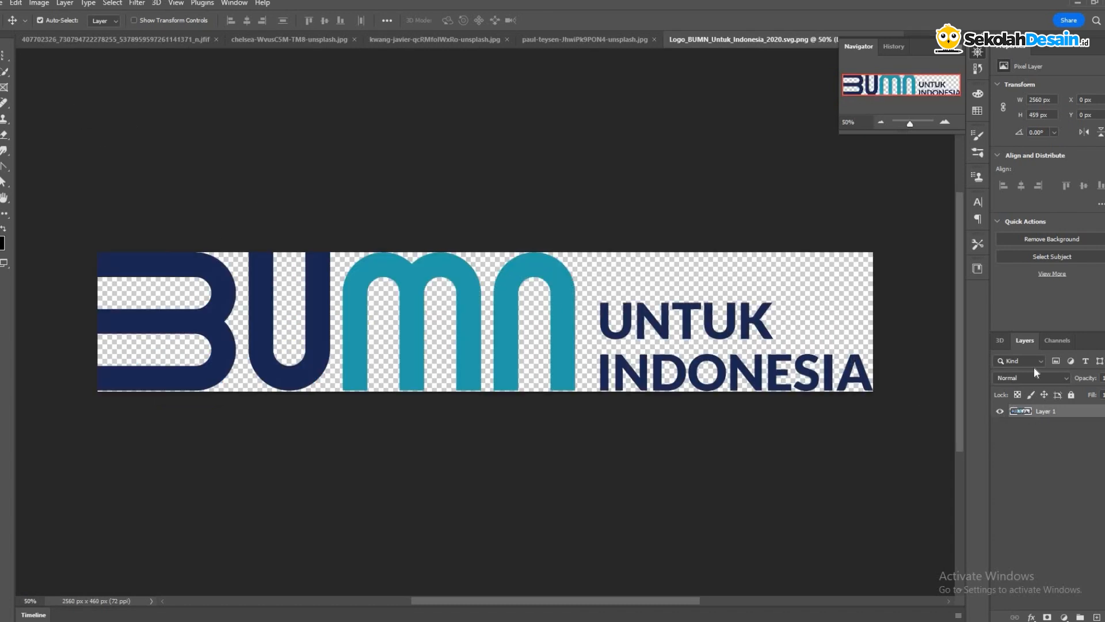
pyautogui.rightClick(1046, 411)
pyautogui.click(967, 200)
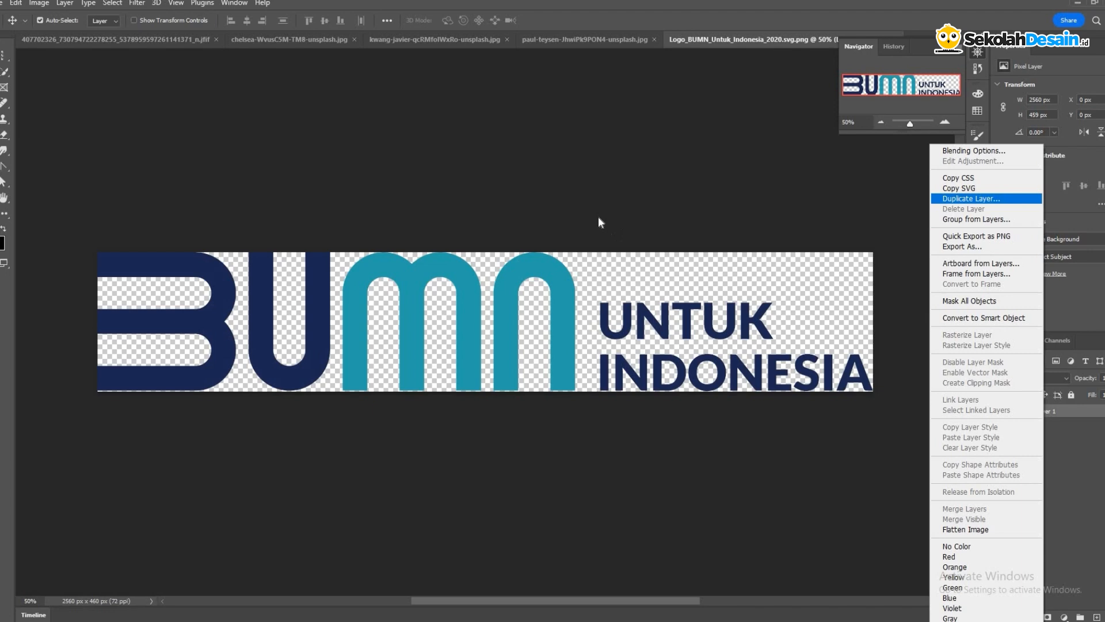
pyautogui.click(523, 224)
pyautogui.click(633, 230)
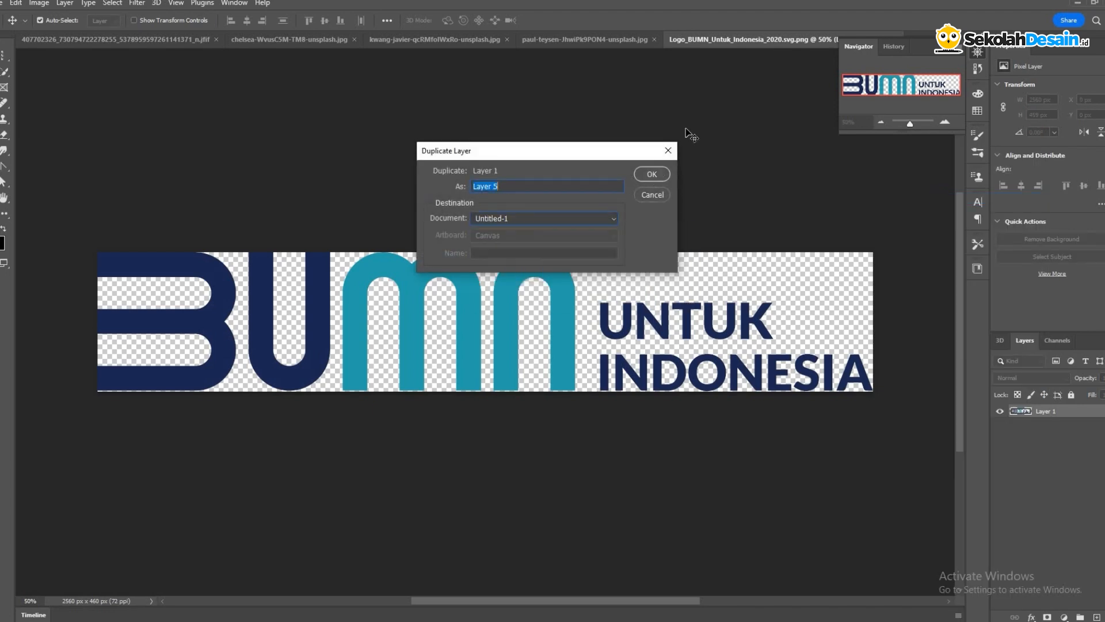
pyautogui.click(652, 174)
pyautogui.click(907, 219)
# - Duplicate the Pertamina logo layer into the Untitled-1 document and return to that composition
pyautogui.click(921, 40)
pyautogui.rightClick(1046, 411)
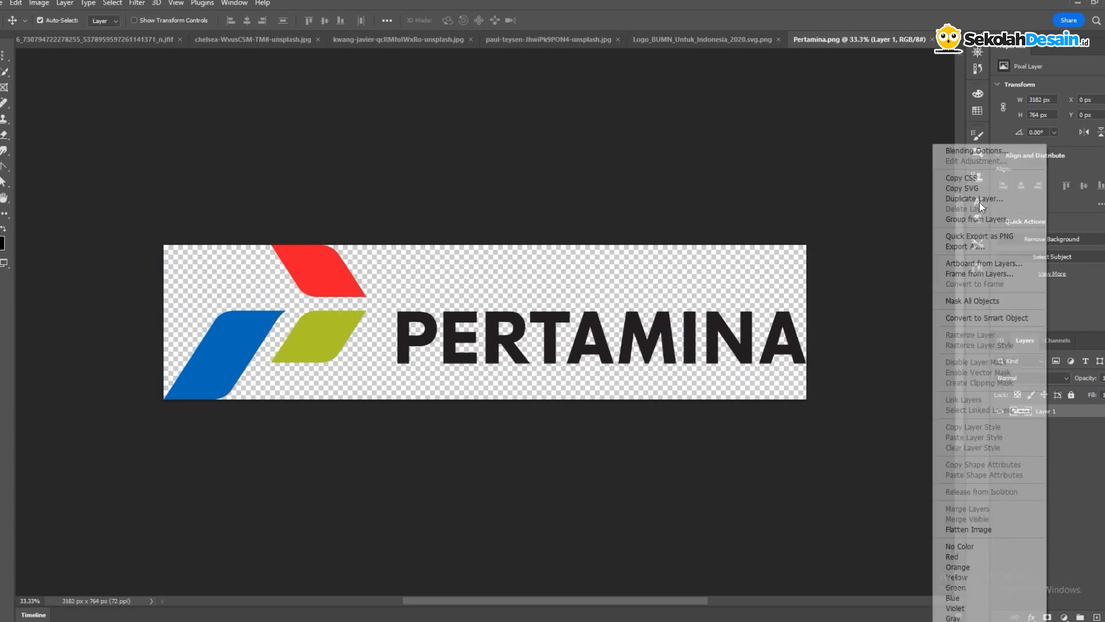
pyautogui.click(978, 198)
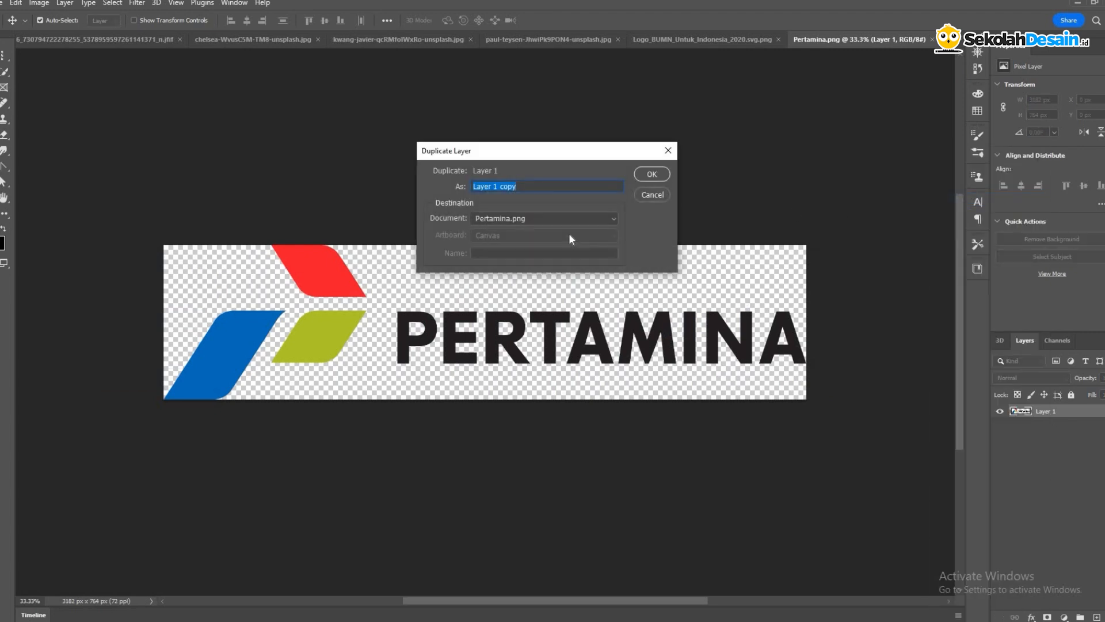
pyautogui.click(569, 218)
pyautogui.click(518, 306)
pyautogui.press('Return')
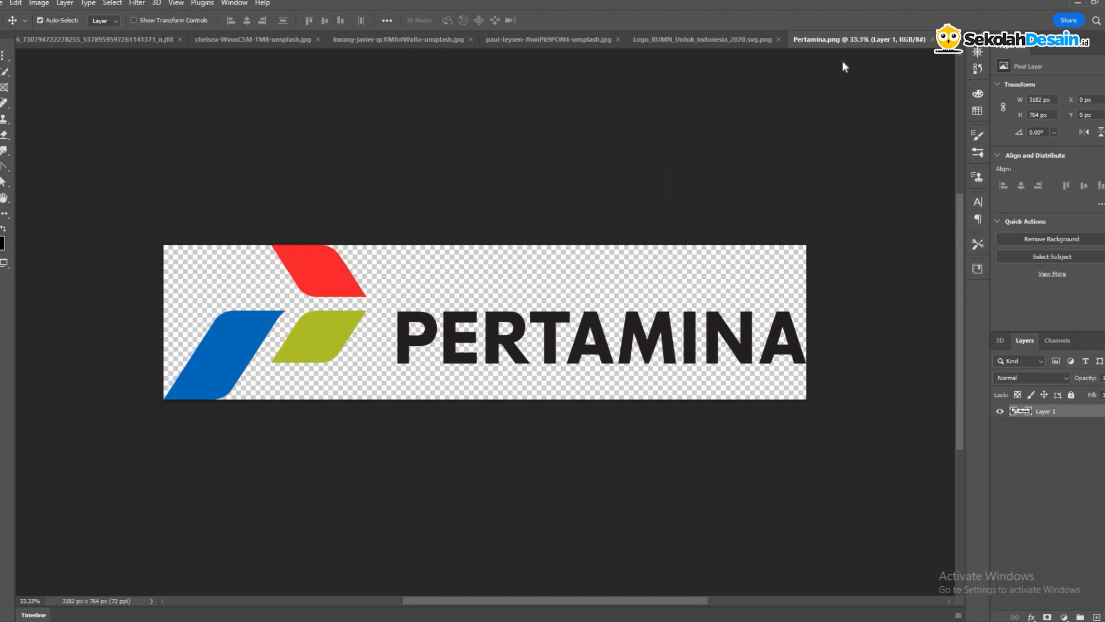
pyautogui.click(949, 40)
pyautogui.click(755, 46)
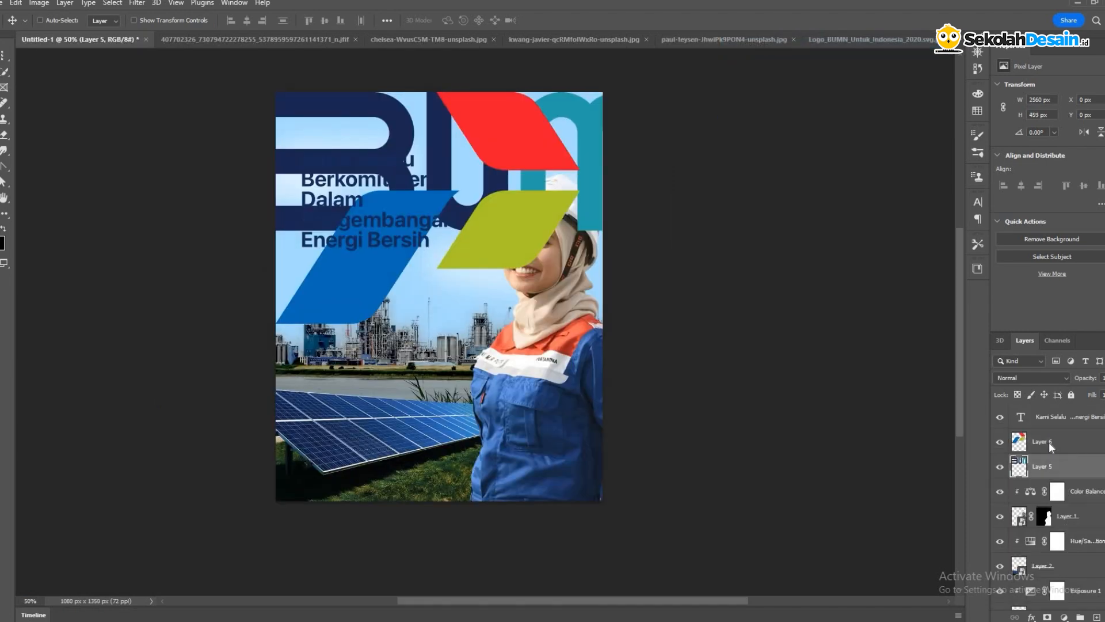
# - Convert the Pertamina and BUMN logo layers to smart objects
pyautogui.rightClick(1076, 460)
pyautogui.click(1035, 317)
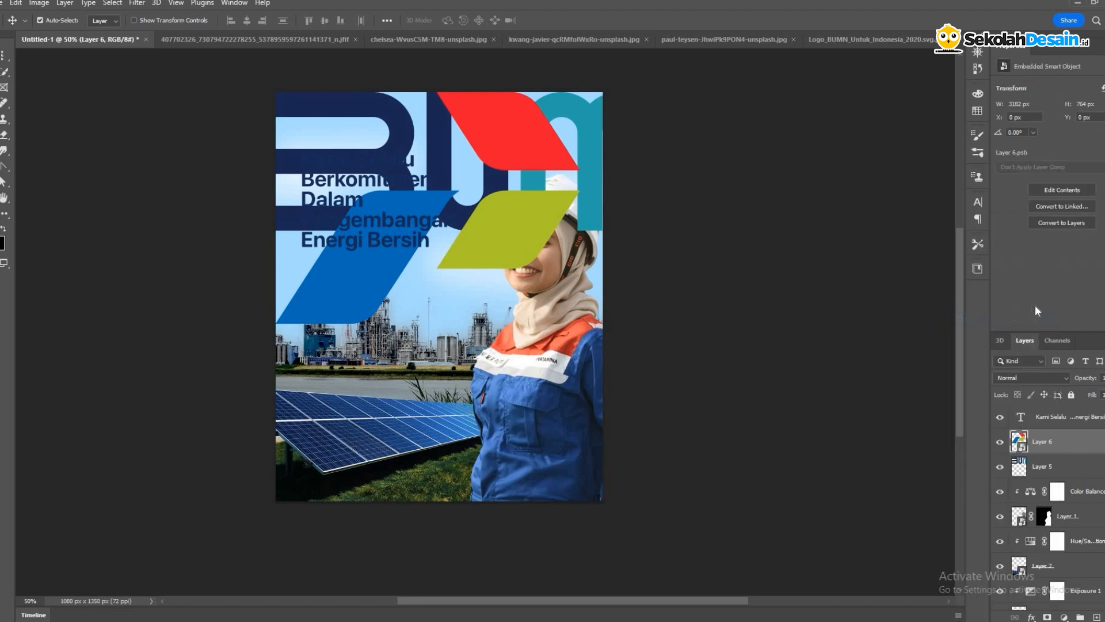
pyautogui.rightClick(1078, 467)
pyautogui.click(1034, 317)
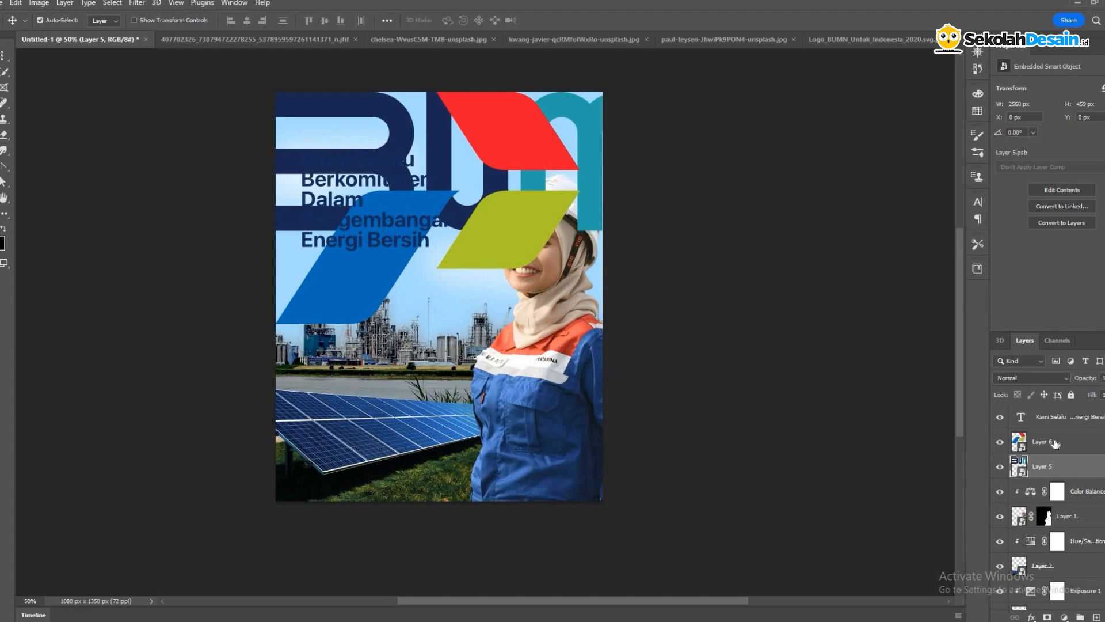
# - Scale the Pertamina logo down to about 267 × 64 px and place it over the factory
pyautogui.click(1054, 443)
pyautogui.hotkey('ctrl', 't')
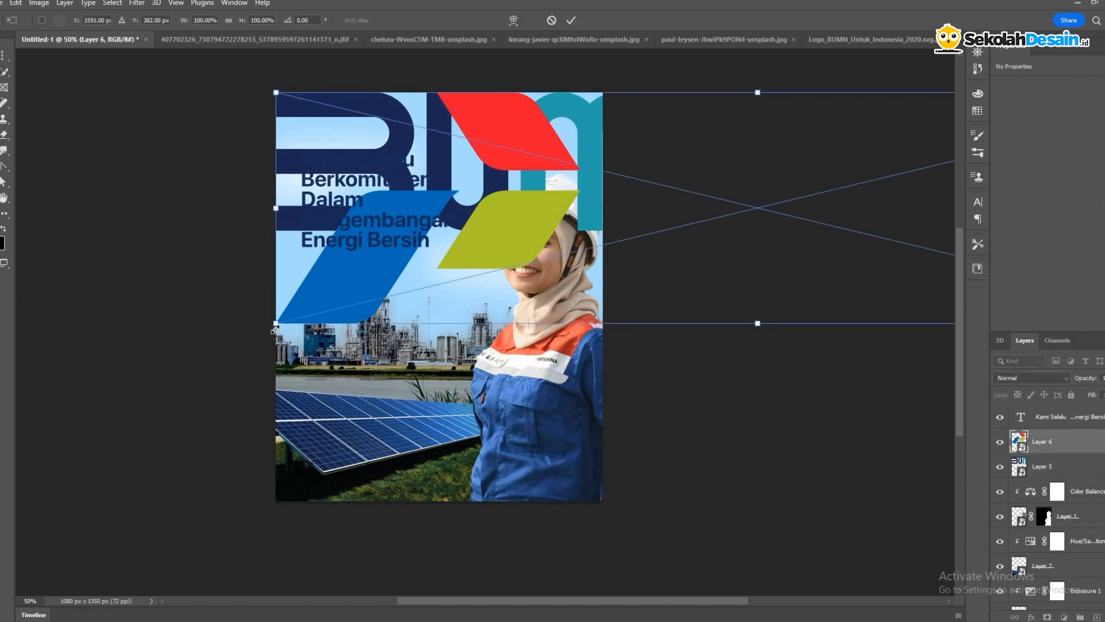
pyautogui.moveTo(275, 322); pyautogui.dragTo(350, 382)
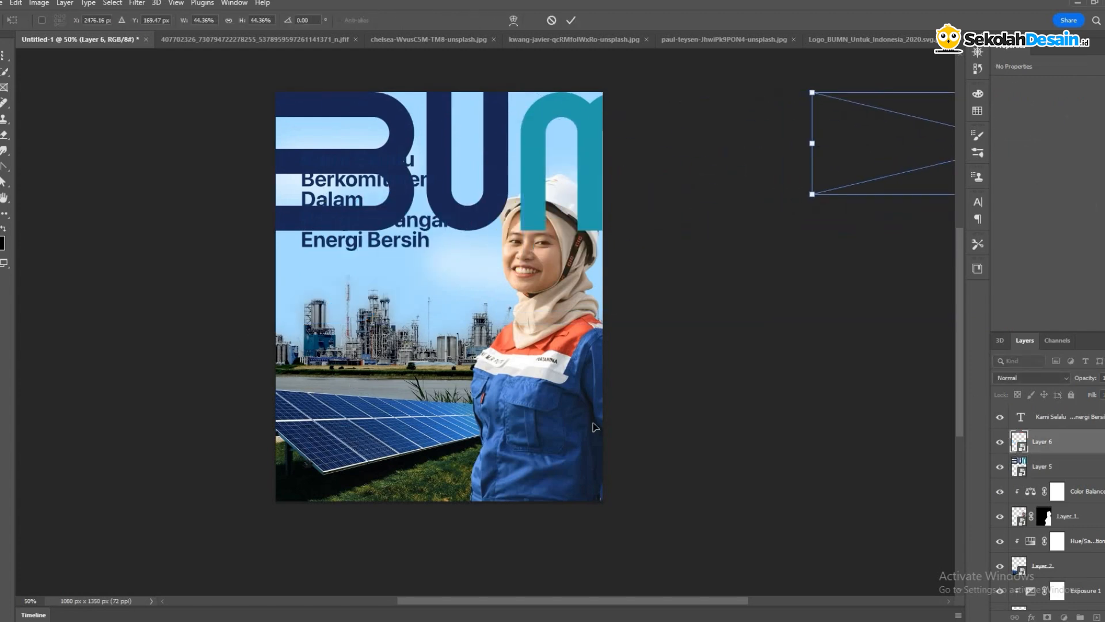
pyautogui.moveTo(709, 430); pyautogui.dragTo(493, 395)
pyautogui.moveTo(384, 374); pyautogui.dragTo(366, 343)
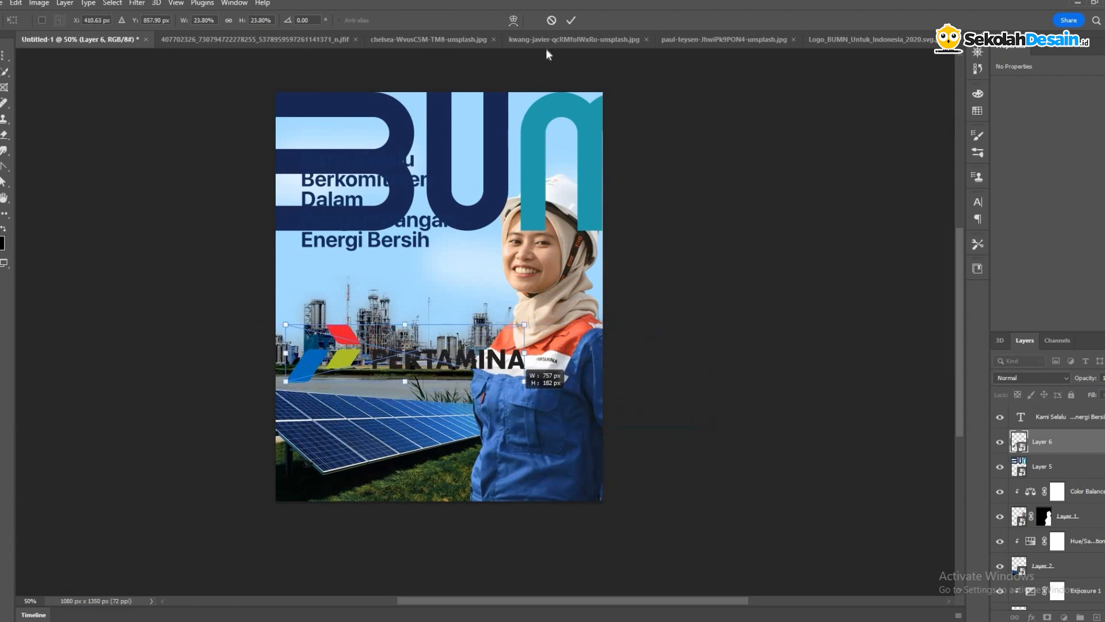
pyautogui.press('Return')
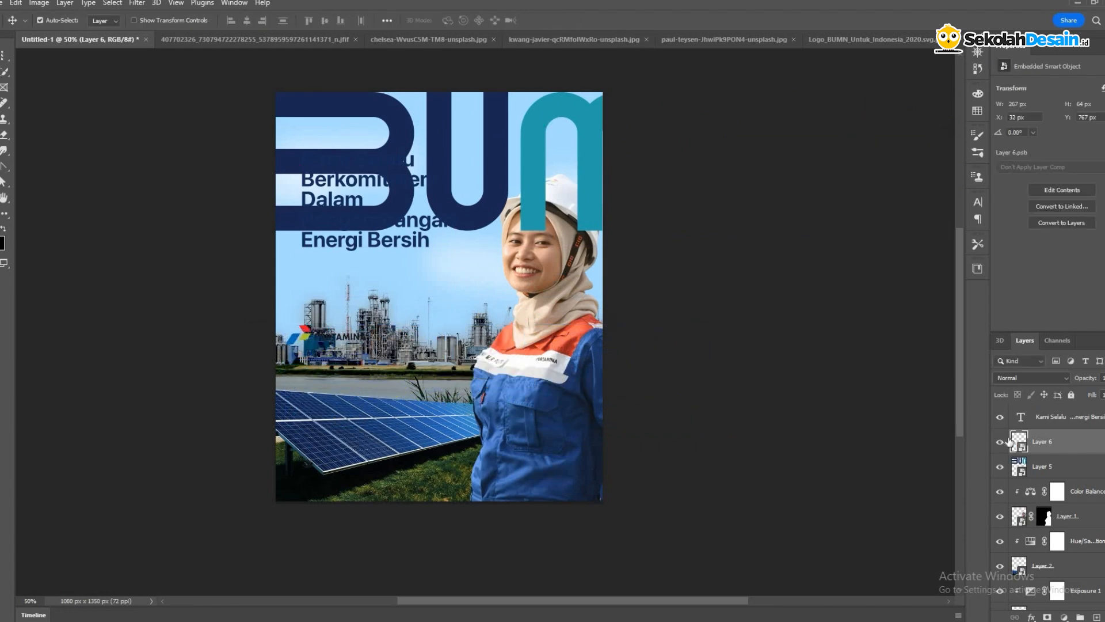
# - Scale the BUMN logo to about 176 × 32 px and position it above the slogan, aligned with its left edge
pyautogui.click(1042, 466)
pyautogui.hotkey('ctrl', 't')
pyautogui.moveTo(275, 232); pyautogui.dragTo(319, 120)
pyautogui.moveTo(459, 131); pyautogui.dragTo(458, 132)
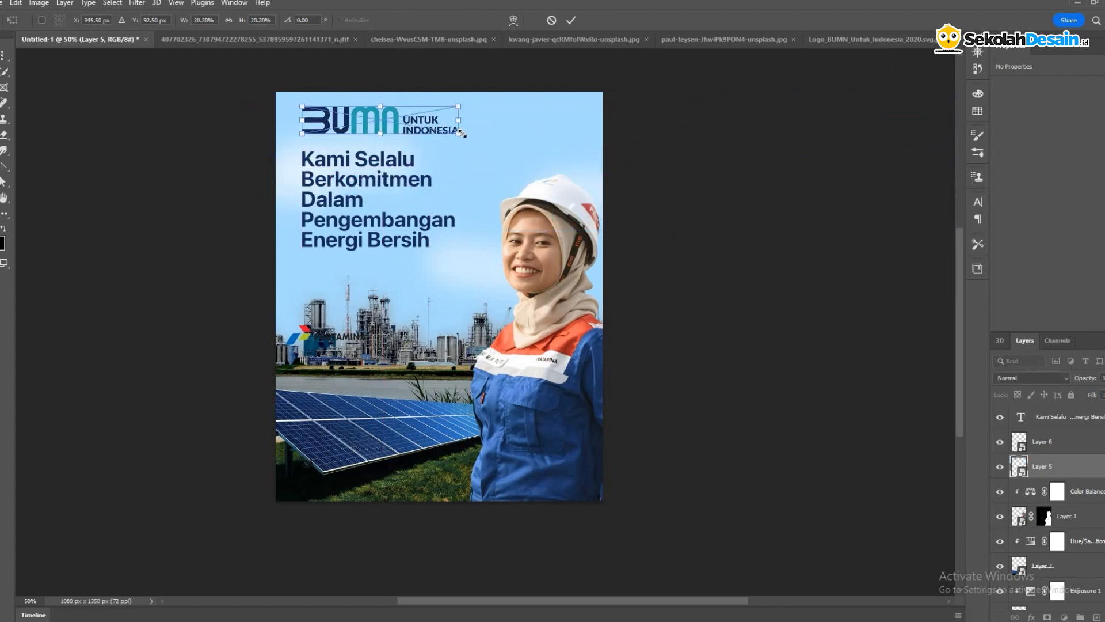
pyautogui.click(571, 20)
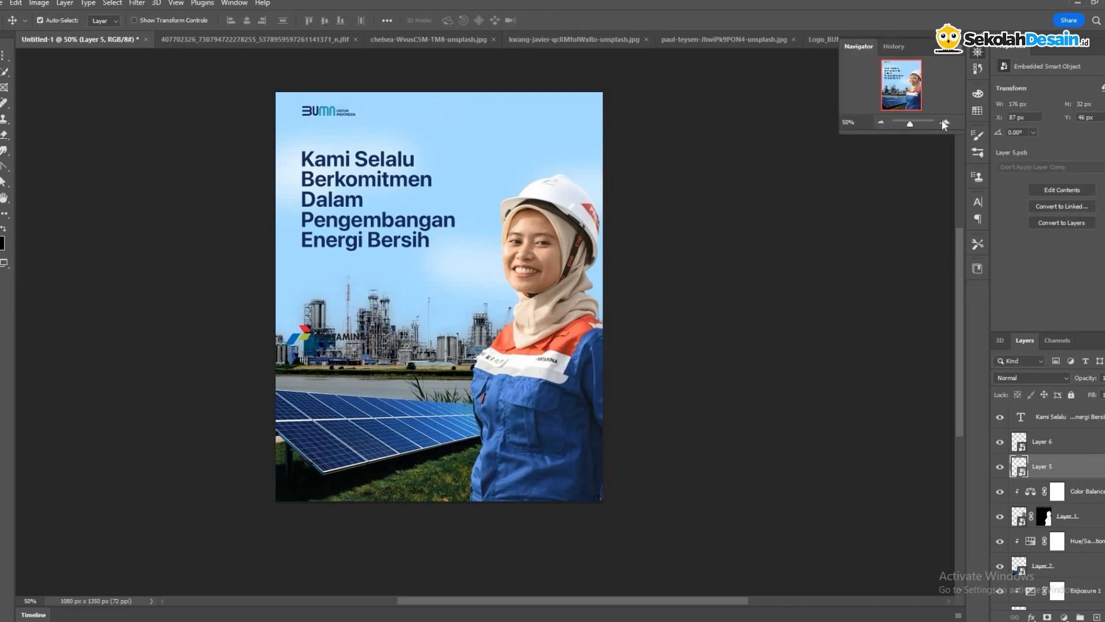
pyautogui.hotkey('ctrl', '+')
pyautogui.scroll(1, 255, 117)
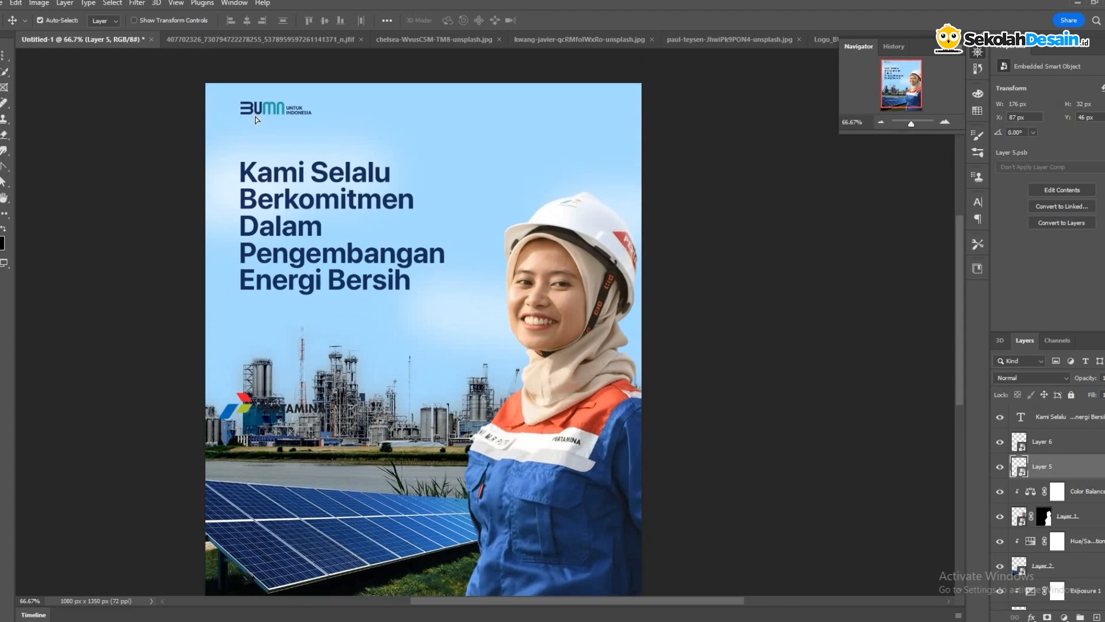
pyautogui.moveTo(308, 110); pyautogui.dragTo(305, 123)
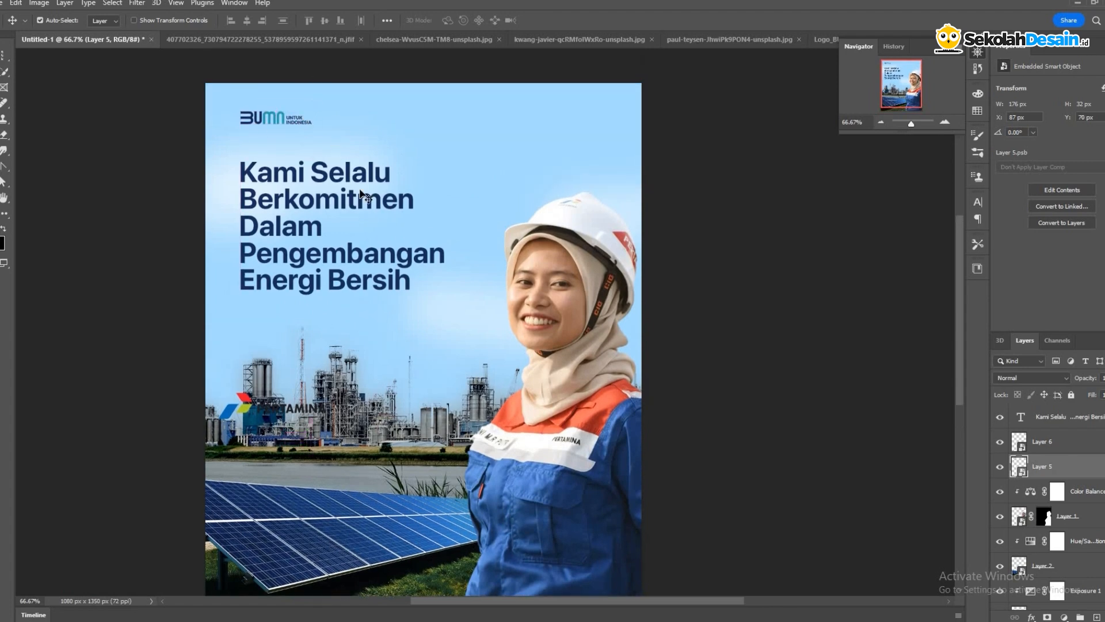
# - Scale the Pertamina logo to about 179 × 43 px and place it in the poster's upper-right corner, level with the BUMN logo
pyautogui.moveTo(262, 413); pyautogui.dragTo(310, 104)
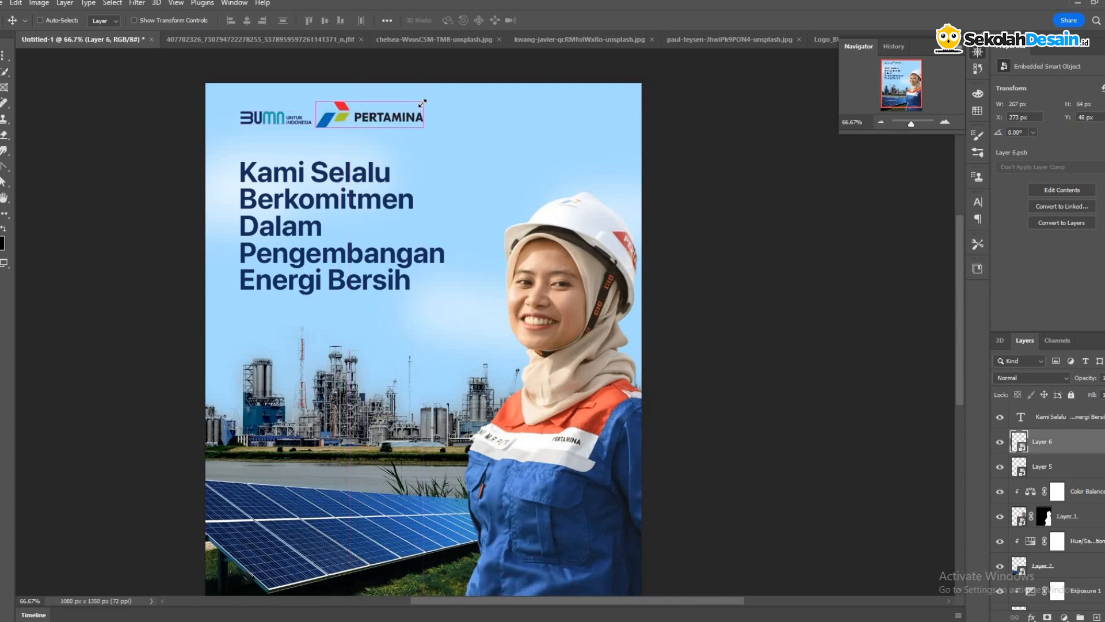
pyautogui.hotkey('ctrl', 't')
pyautogui.moveTo(423, 102); pyautogui.dragTo(389, 116)
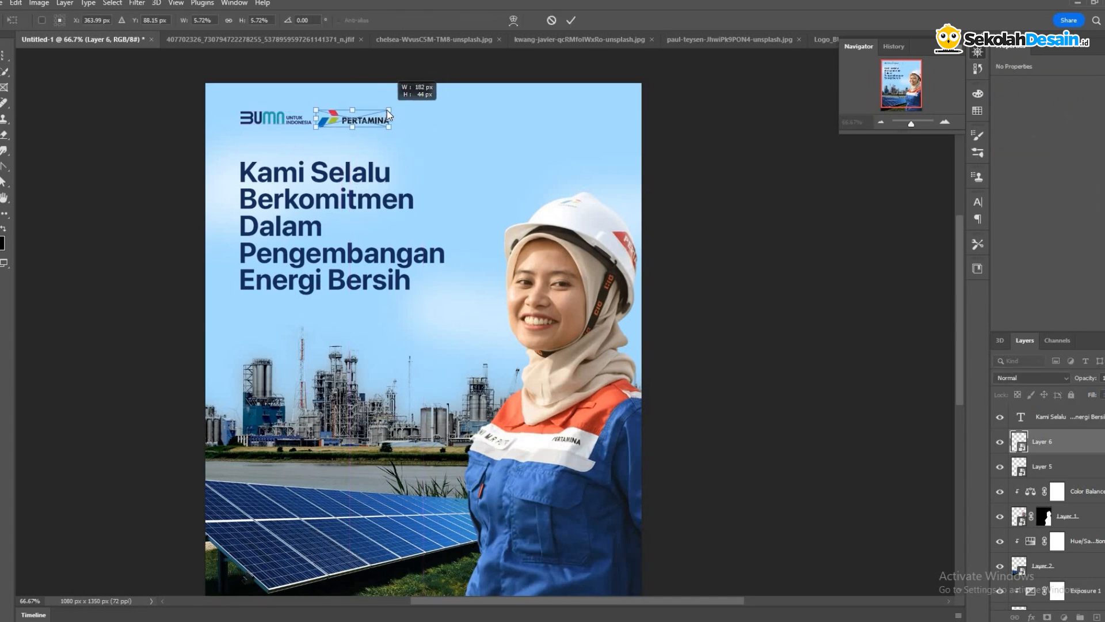
pyautogui.press('Return')
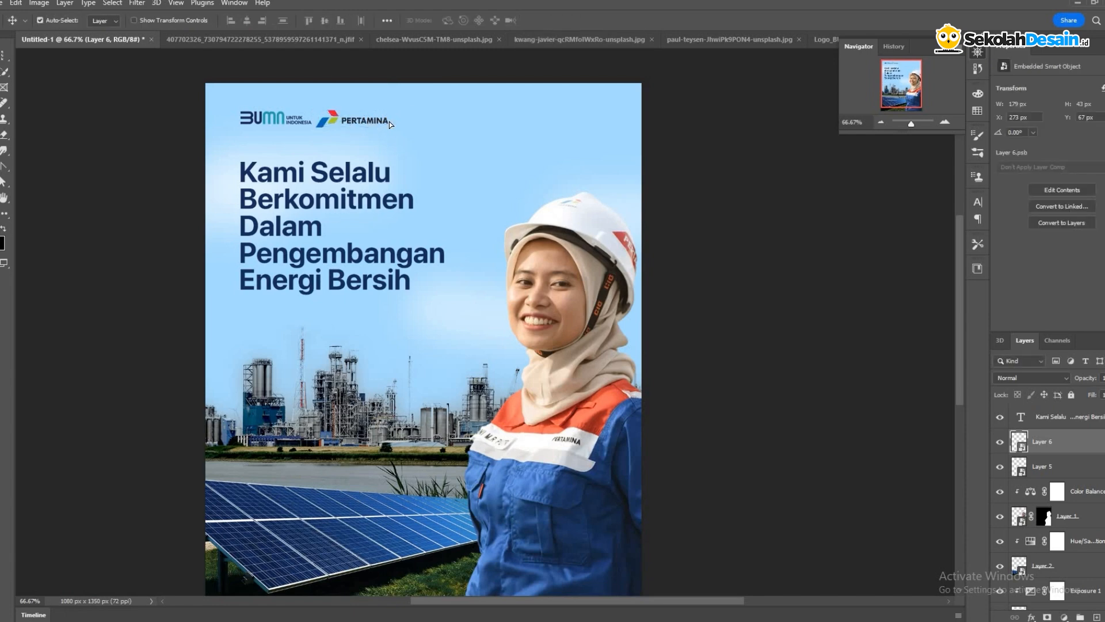
pyautogui.moveTo(369, 123); pyautogui.dragTo(600, 125)
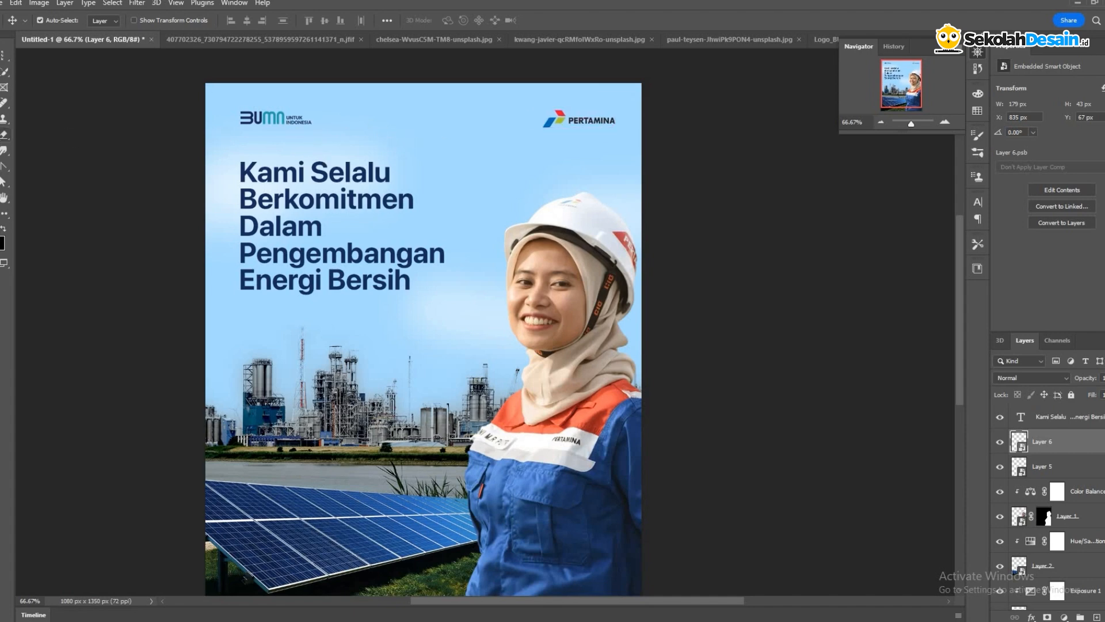
# - Measure the left margin with a rectangular marquee and shift the Pertamina logo to X 817 px so its right margin matches
pyautogui.click(4, 56)
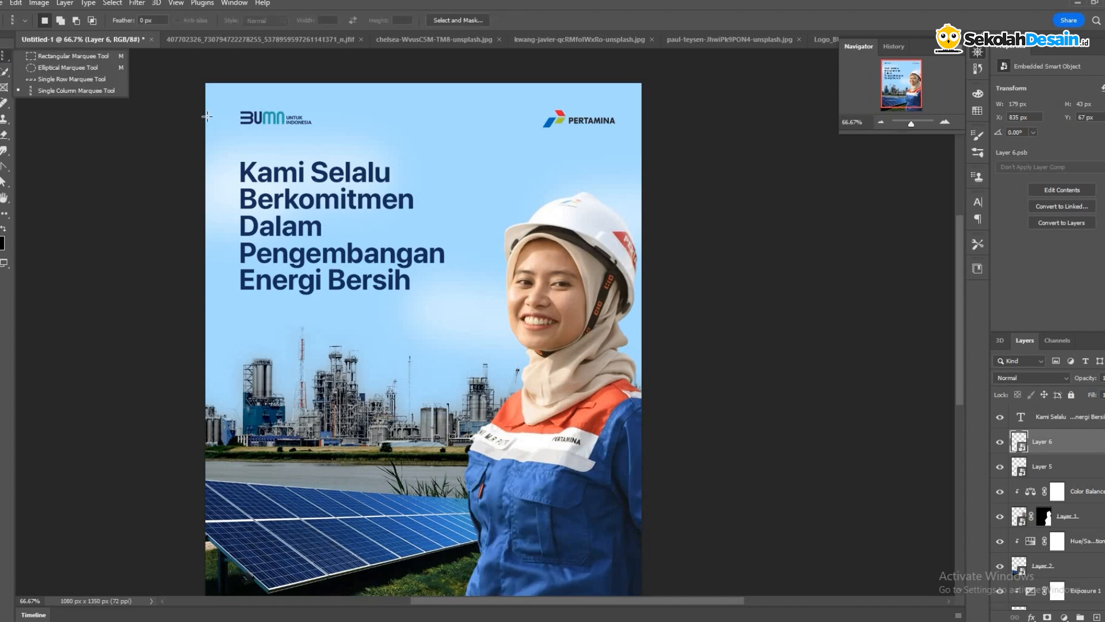
pyautogui.click(45, 56)
pyautogui.moveTo(204, 93); pyautogui.dragTo(240, 274)
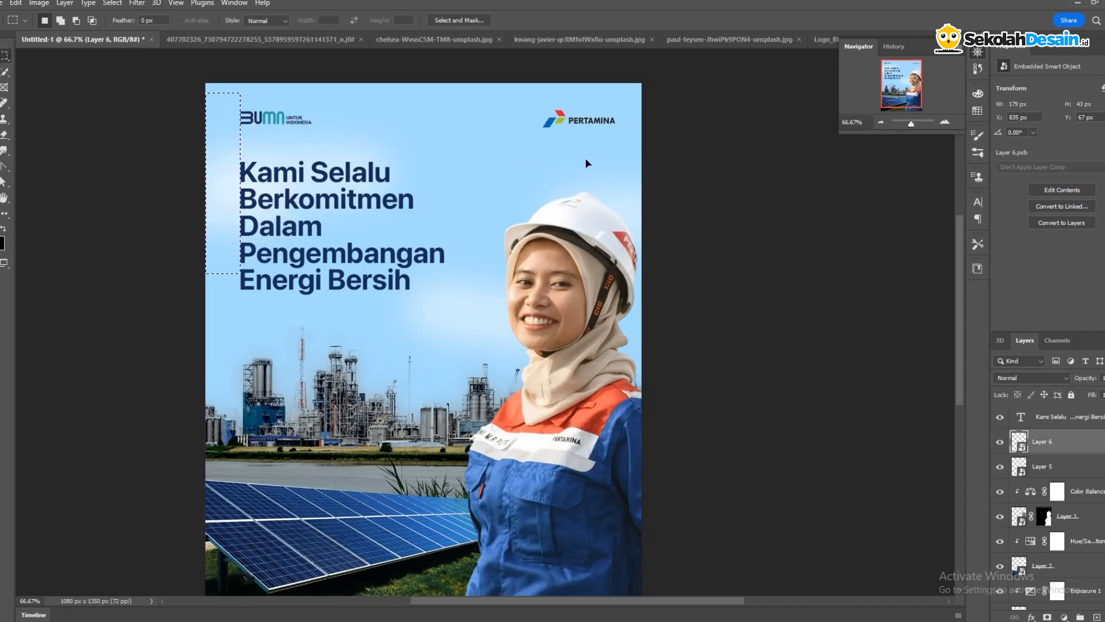
pyautogui.moveTo(233, 132); pyautogui.dragTo(603, 121)
pyautogui.hotkey('ctrl', 'd')
pyautogui.press('v')
pyautogui.moveTo(550, 120); pyautogui.dragTo(537, 120)
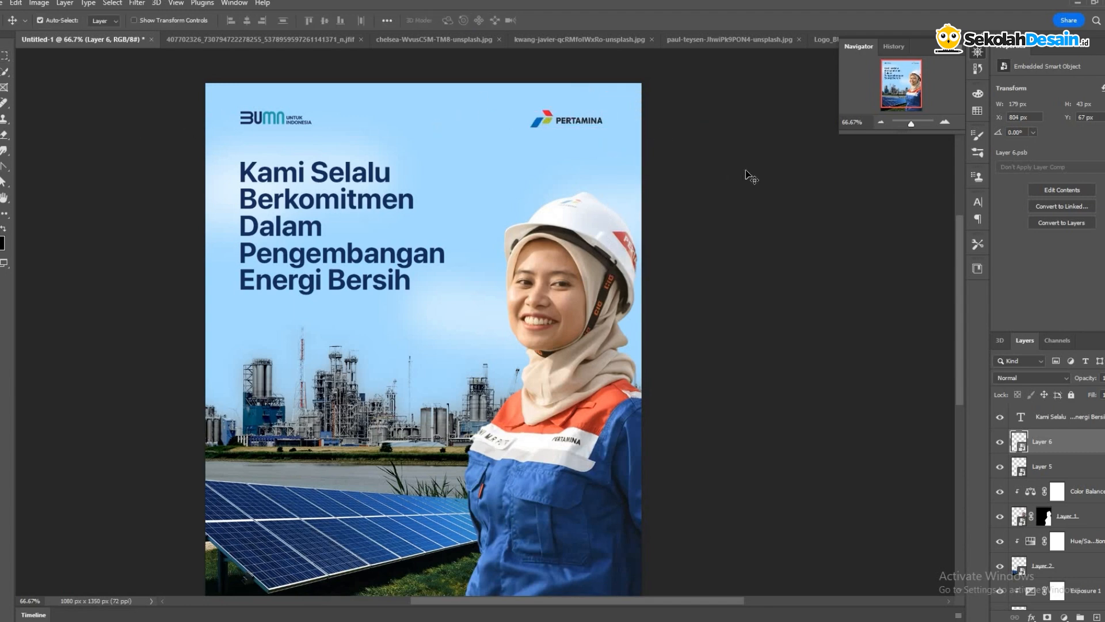
pyautogui.press('Right')
pyautogui.press('Right')
pyautogui.press('Right')
pyautogui.press('Right')
pyautogui.press('Right')
pyautogui.press('Right')
pyautogui.press('Right')
# - Enlarge the slogan text to about 75.22 pt, keeping its upper-left corner in place
pyautogui.hotkey('ctrl', '-')
pyautogui.hotkey('ctrl', '-')
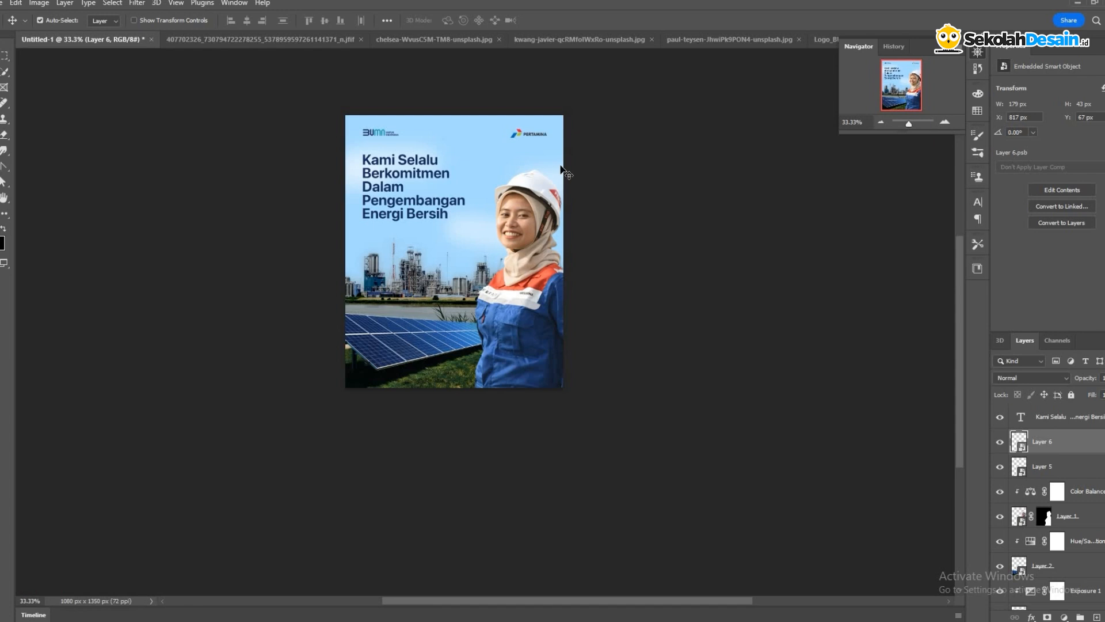
pyautogui.scroll(-1, 414, 138)
pyautogui.click(414, 138)
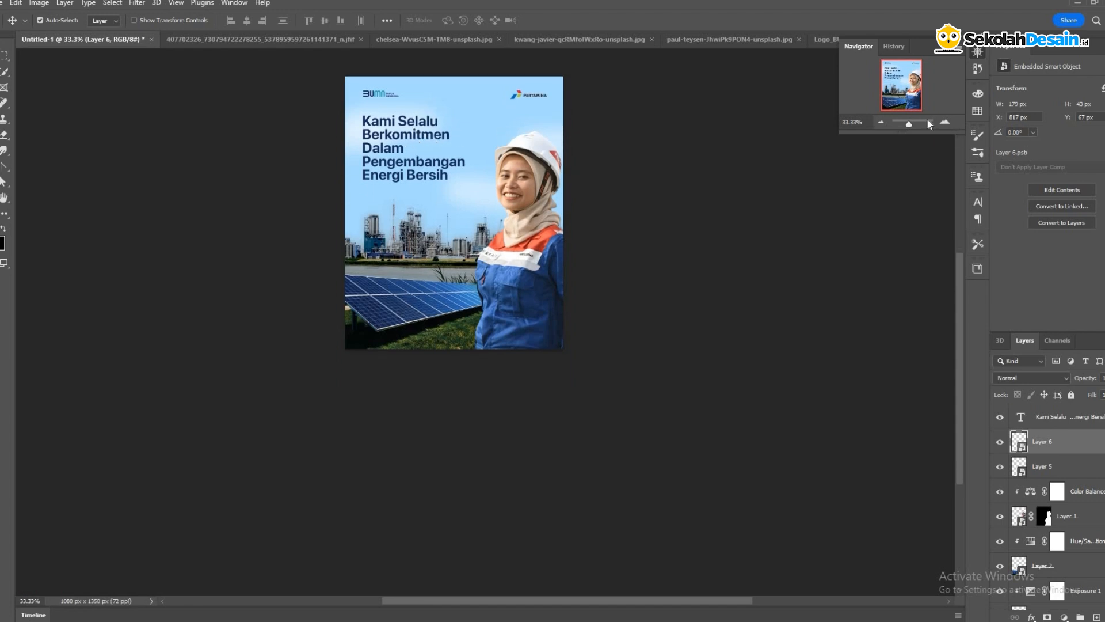
pyautogui.hotkey('ctrl', '+')
pyautogui.scroll(4, 406, 155)
pyautogui.hotkey('ctrl', 't')
pyautogui.hotkey('ctrl', 't')
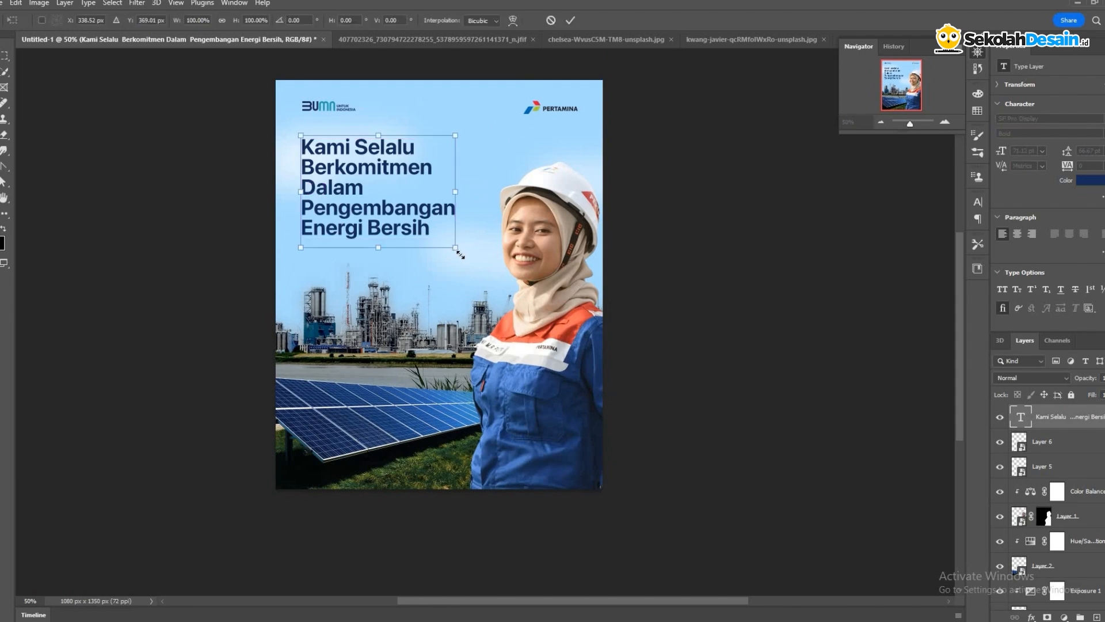
pyautogui.moveTo(456, 248)
pyautogui.mouseDown()
pyautogui.moveTo(472, 268)
pyautogui.moveTo(464, 258)
pyautogui.mouseUp()
pyautogui.click(572, 22)
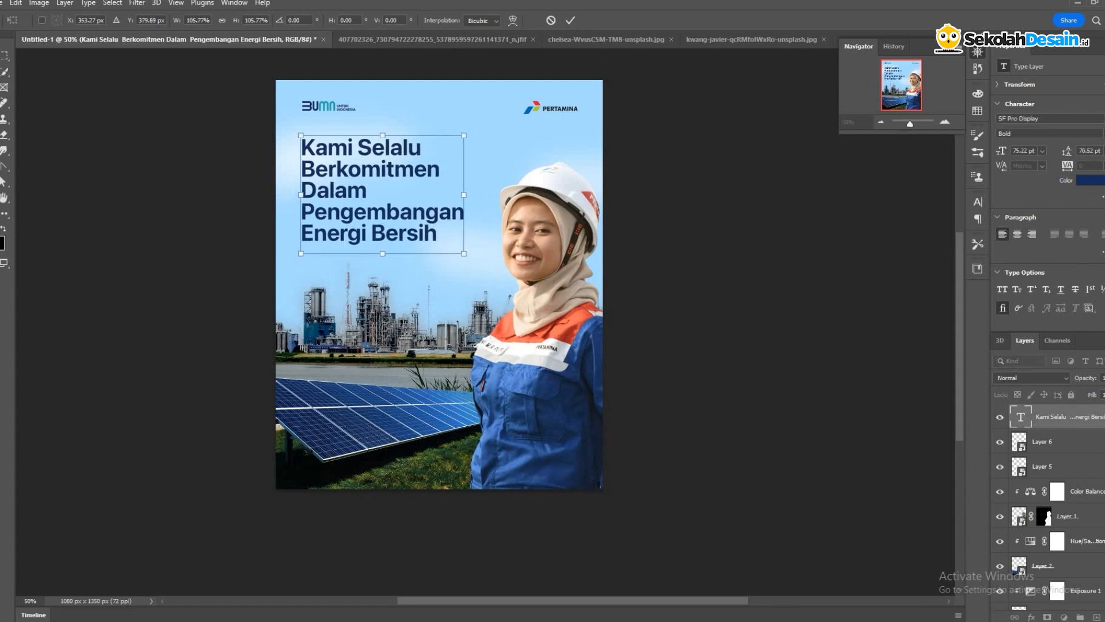
# - Add a linear Gradient fill layer at 90° that fades from dark navy 0b152b at the poster's bottom to transparent
pyautogui.click(881, 122)
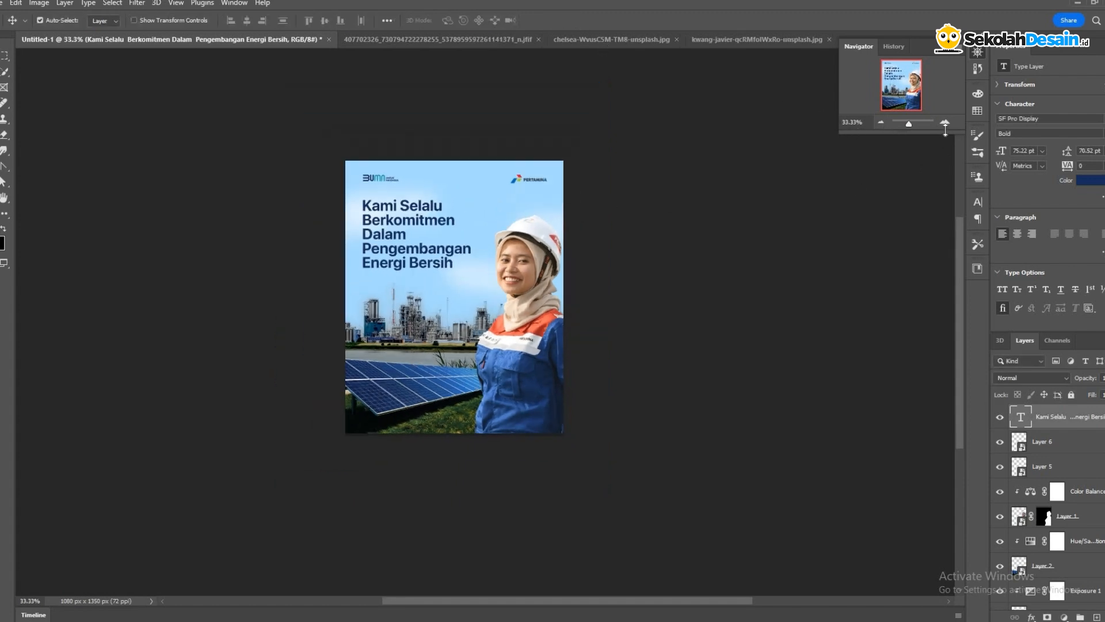
pyautogui.scroll(-1, 945, 125)
pyautogui.hotkey('ctrl', '+')
pyautogui.scroll(2, 567, 216)
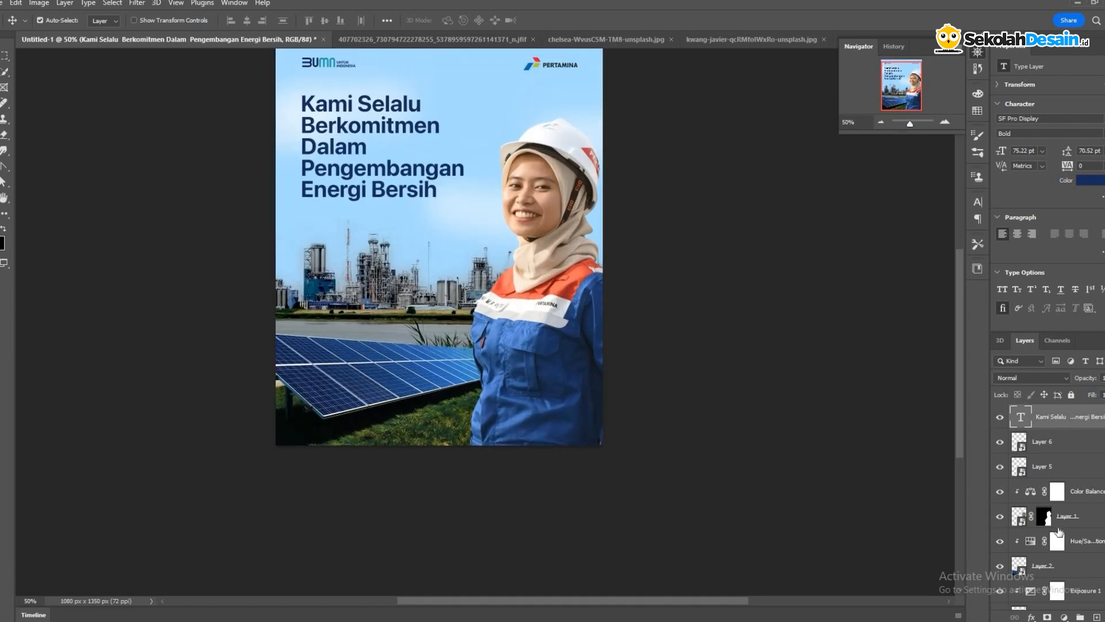
pyautogui.scroll(-5, 1055, 528)
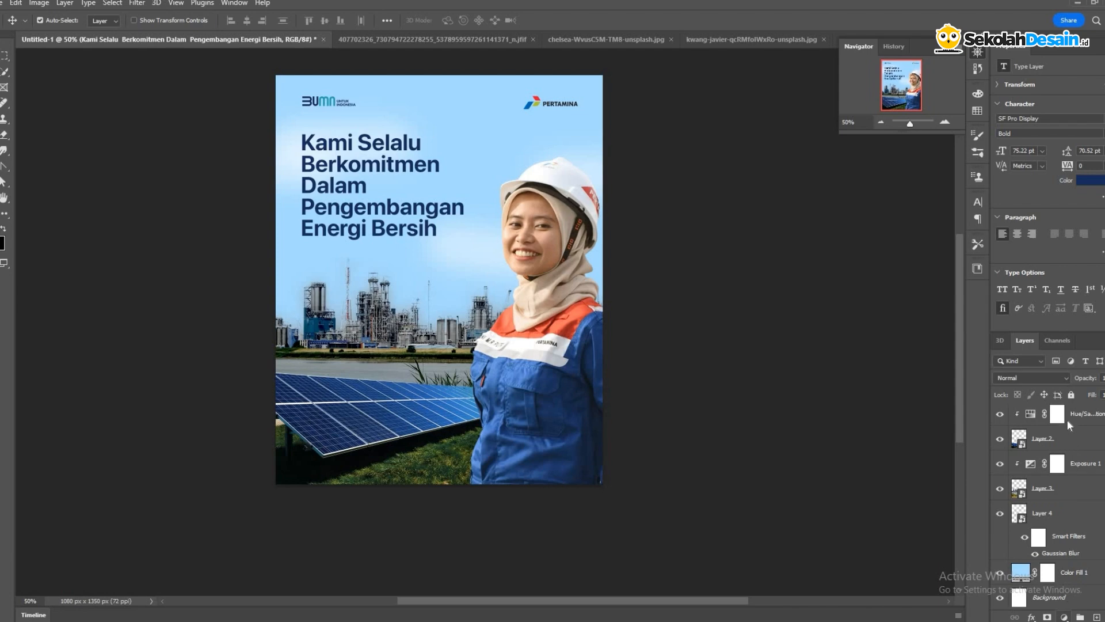
pyautogui.click(1064, 617)
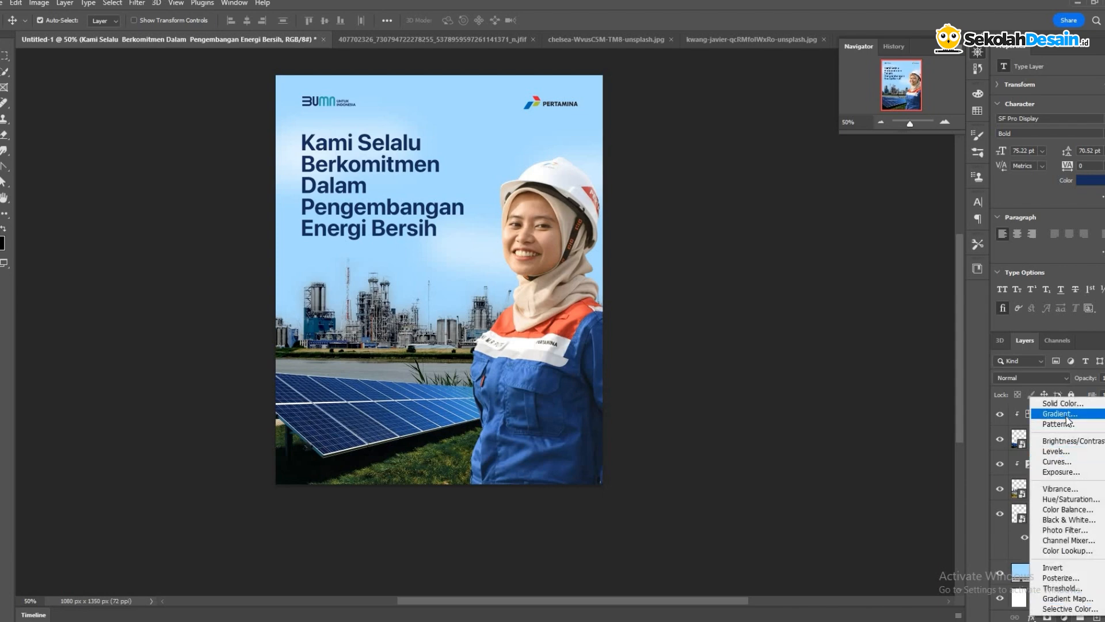
pyautogui.press('Return')
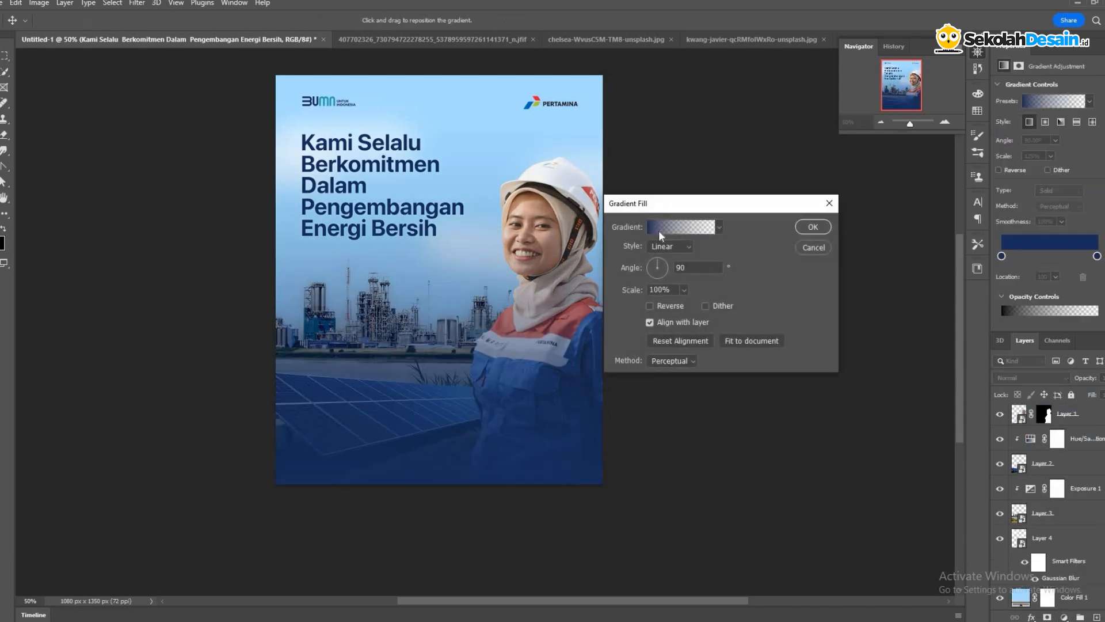
pyautogui.click(657, 229)
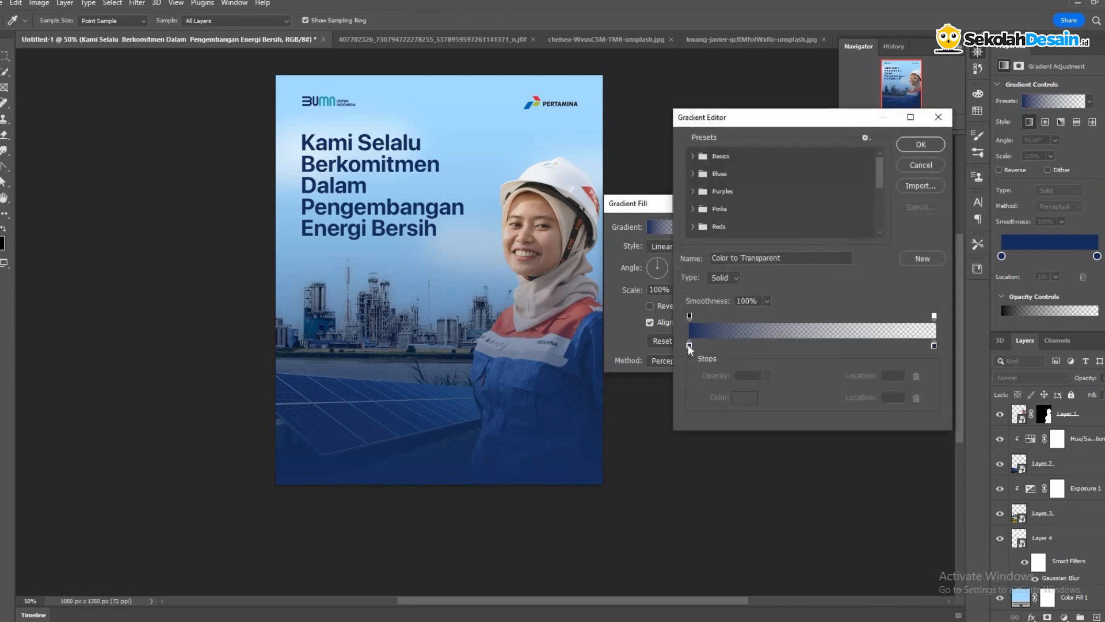
pyautogui.click(750, 397)
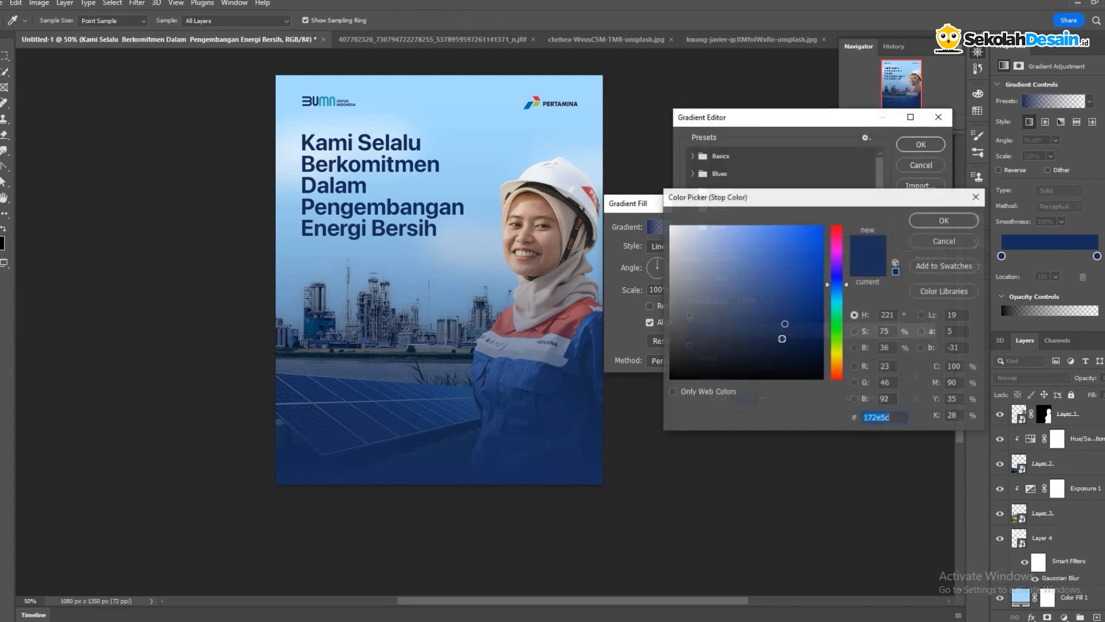
pyautogui.write('0b152b')
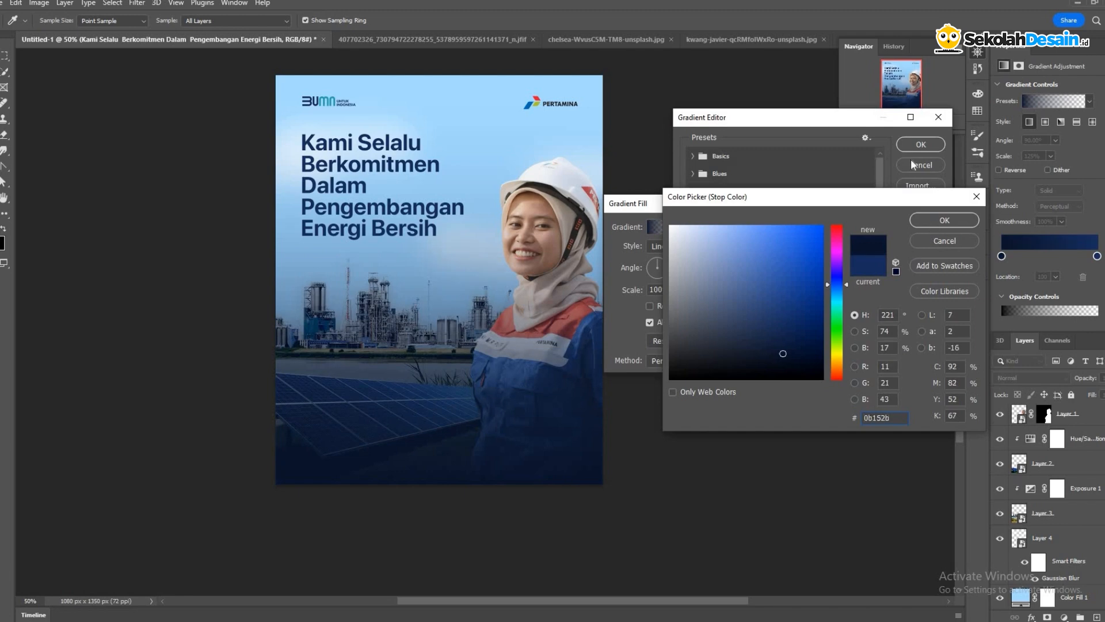
pyautogui.press('Return')
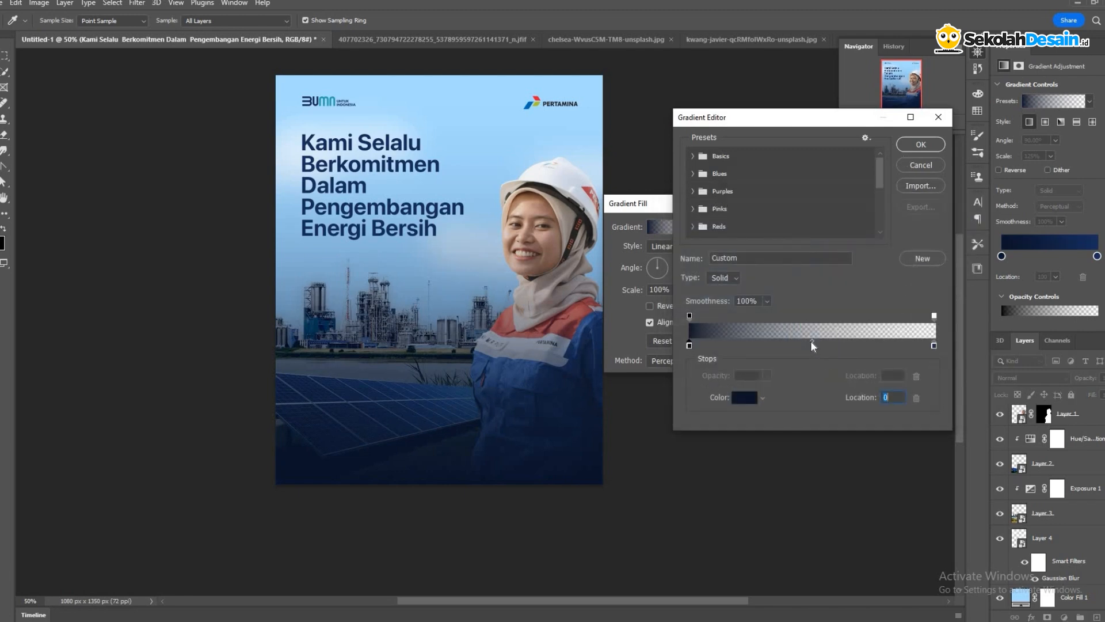
# - Move the gradient's transparent stop to location 44, shift its end colour stop inward, and apply the fill at 125% scale
pyautogui.click(812, 342)
pyautogui.moveTo(747, 349); pyautogui.dragTo(741, 345)
pyautogui.moveTo(934, 345); pyautogui.dragTo(828, 317)
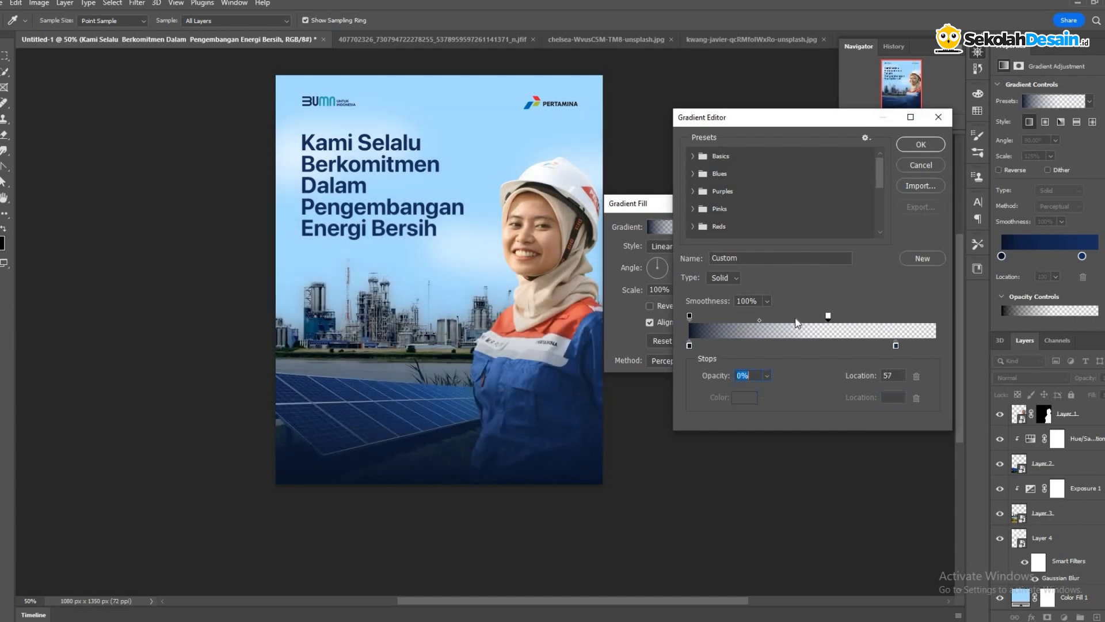
pyautogui.moveTo(828, 316); pyautogui.dragTo(796, 316)
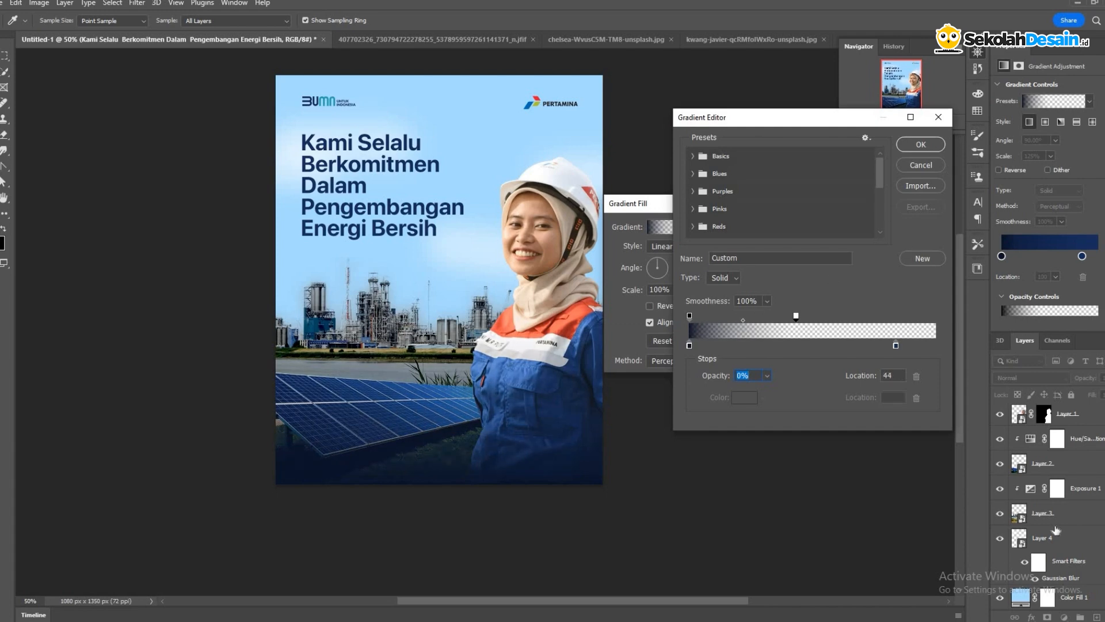
pyautogui.press('Return')
pyautogui.scroll(5, 1067, 480)
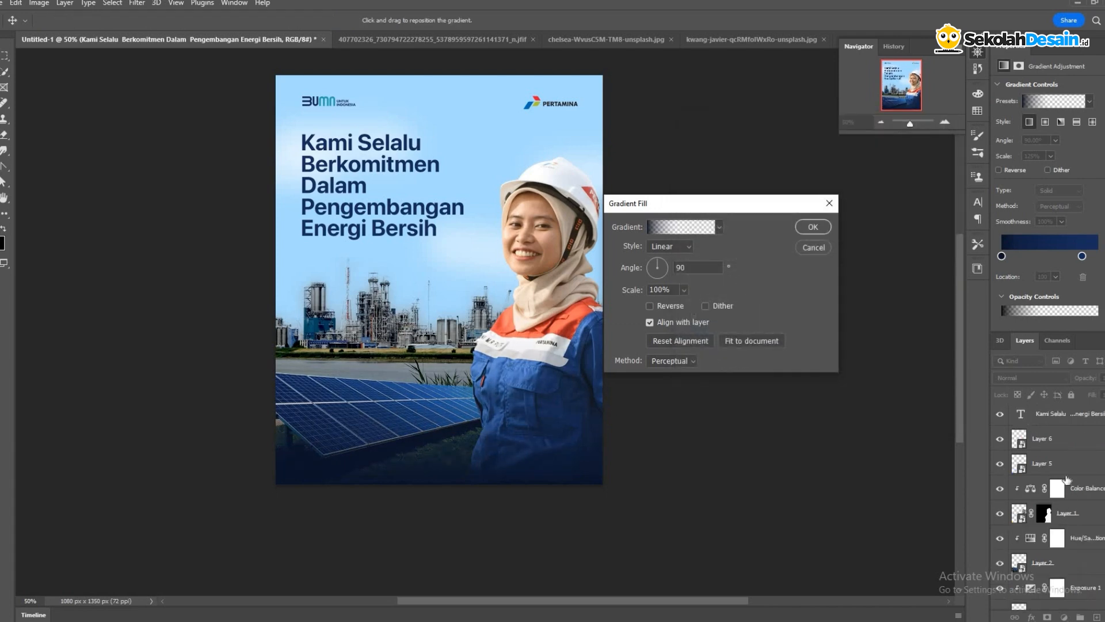
pyautogui.scroll(1, 1053, 403)
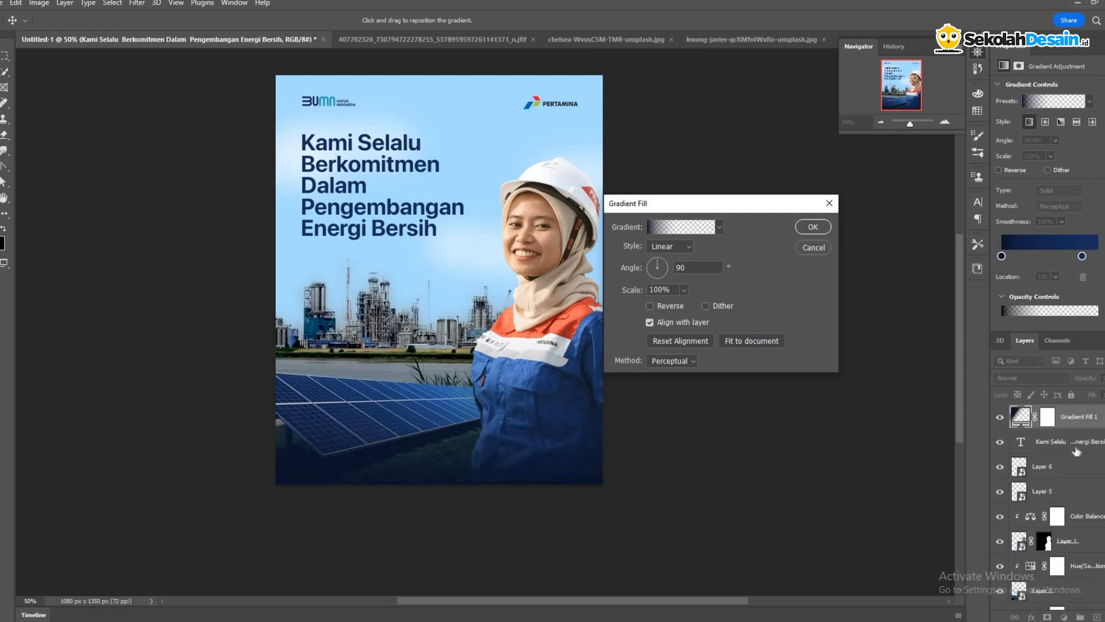
pyautogui.click(813, 226)
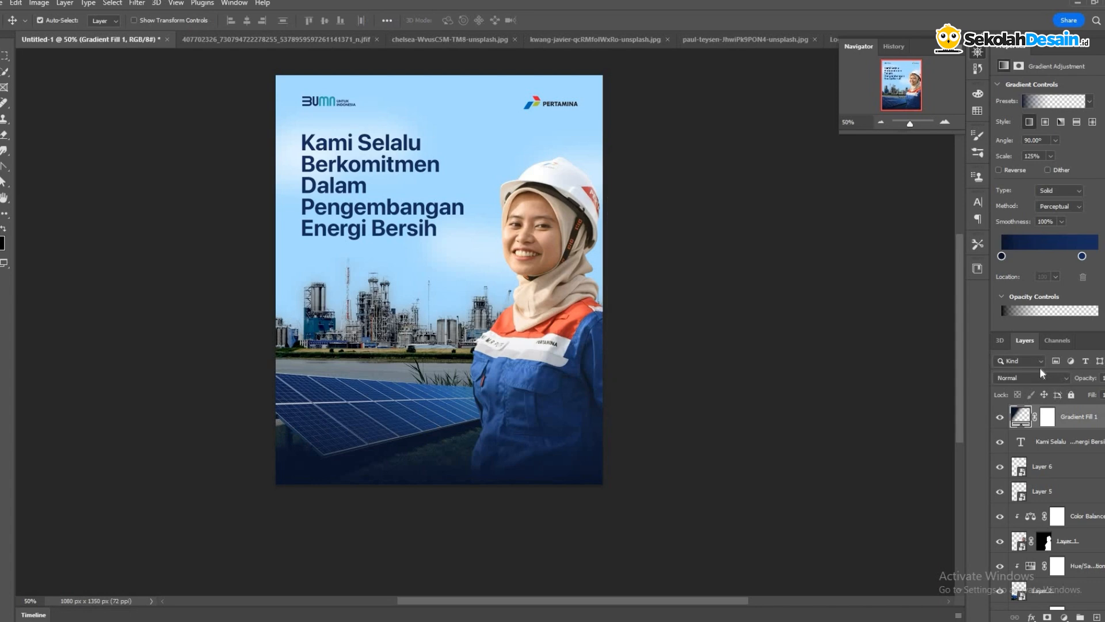
# - Set the gradient fill layer's blend mode to Multiply and lower its opacity slightly
pyautogui.click(1041, 377)
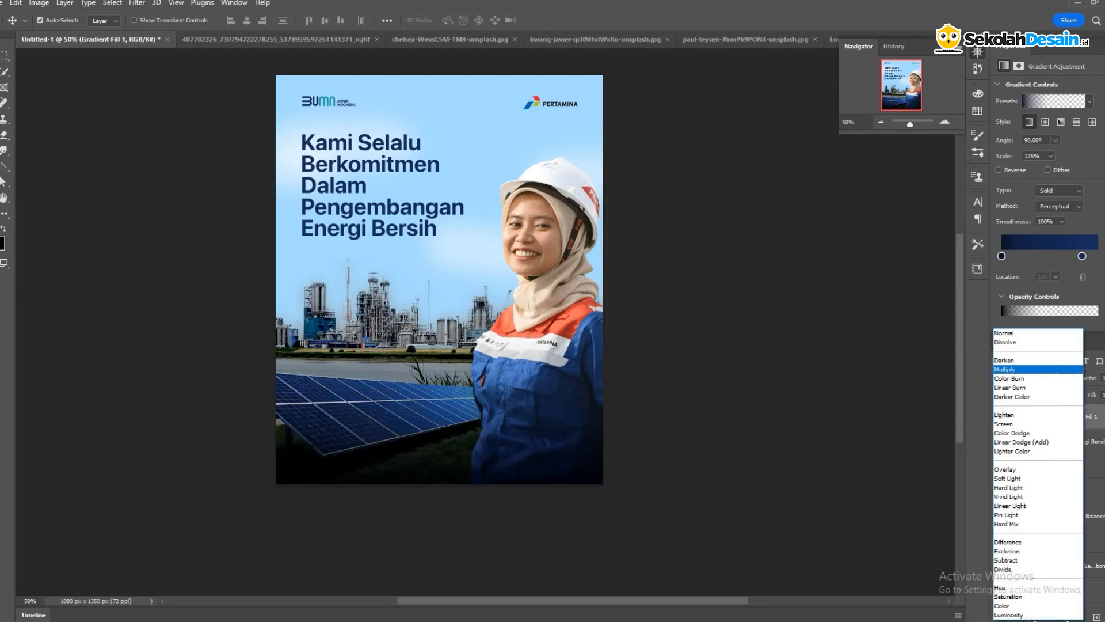
pyautogui.click(1025, 369)
pyautogui.click(1104, 378)
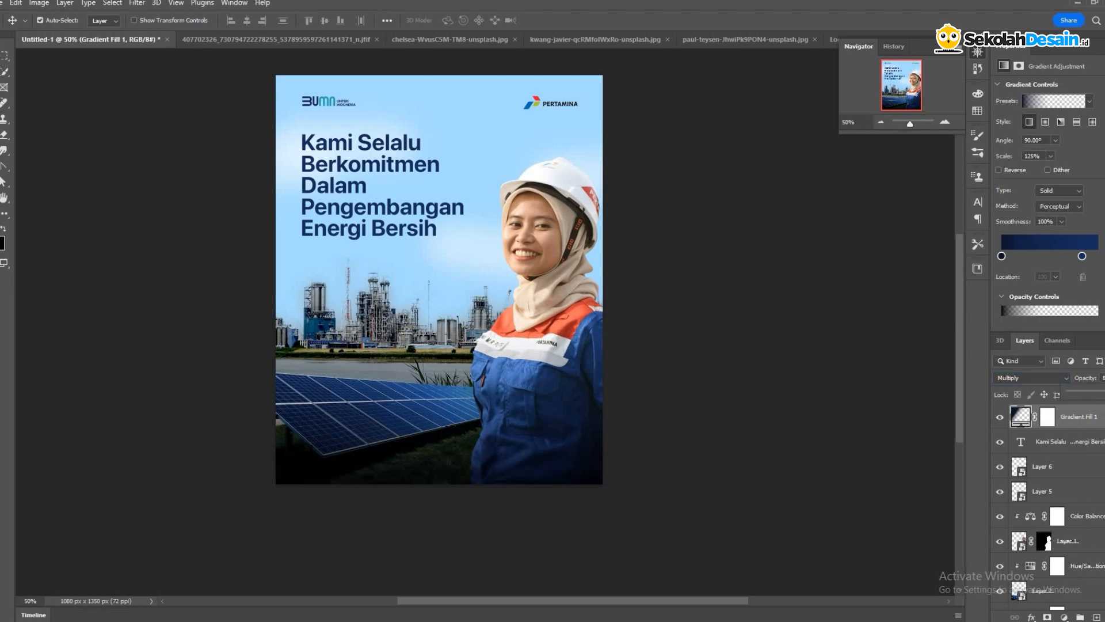
pyautogui.moveTo(1104, 392); pyautogui.dragTo(1104, 392)
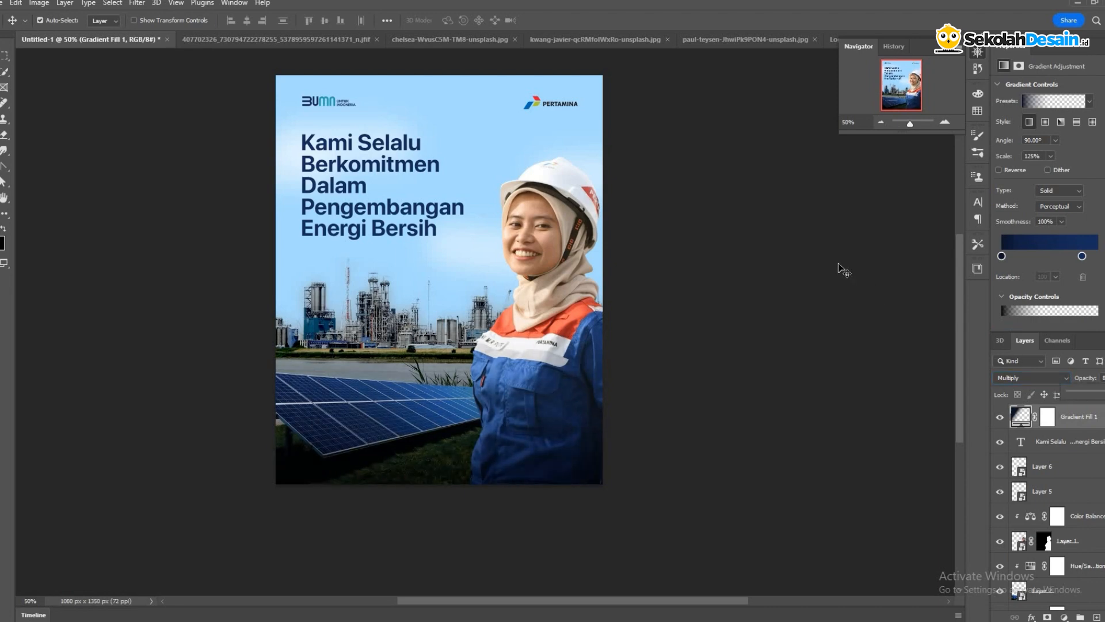
pyautogui.click(880, 122)
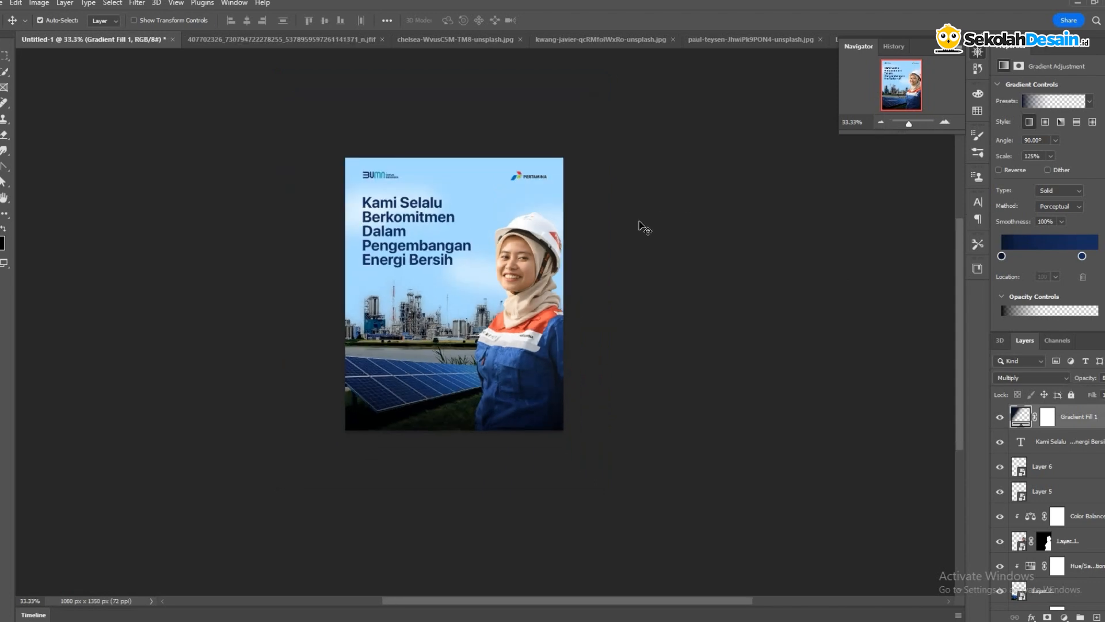
pyautogui.hotkey('ctrl', '+')
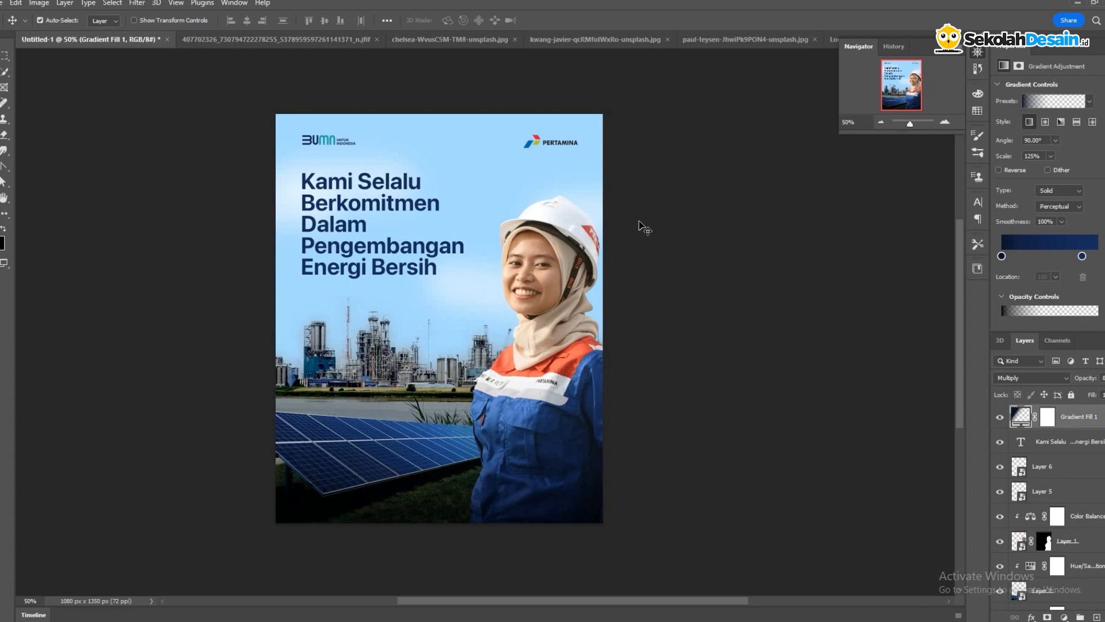